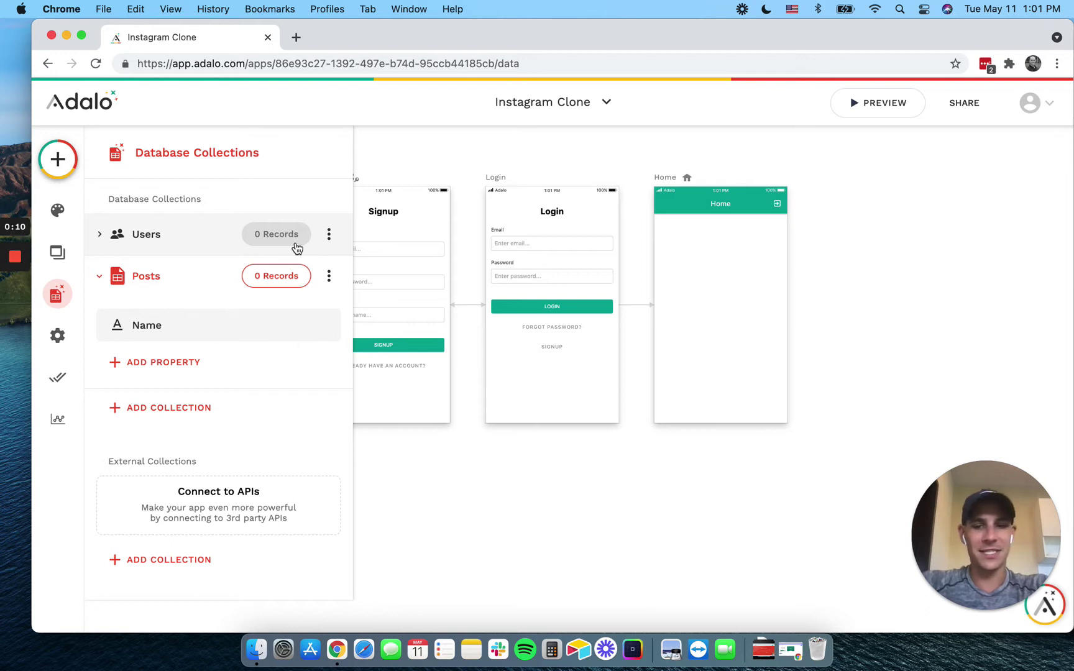
Add an Image-type property named "Image" to the Posts collection and save it.
{"action": "left_click", "coordinate": [117, 363]}
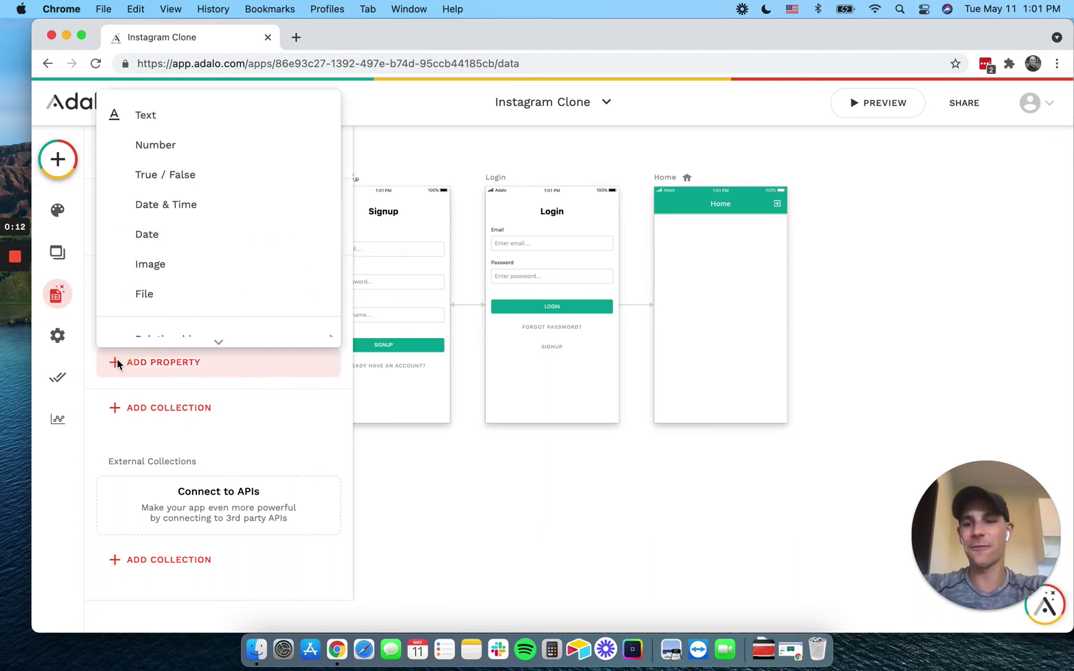
{"action": "left_click", "coordinate": [160, 271]}
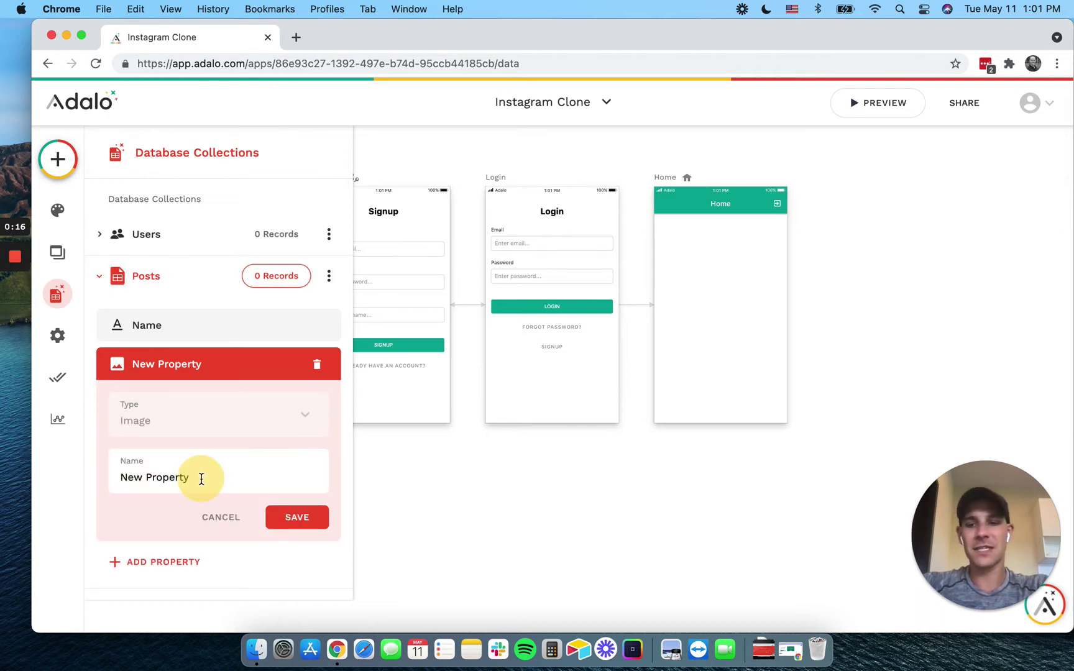
{"action": "double_click", "coordinate": [202, 477]}
{"action": "key", "text": "super+a"}
{"action": "type", "text": "Image"}
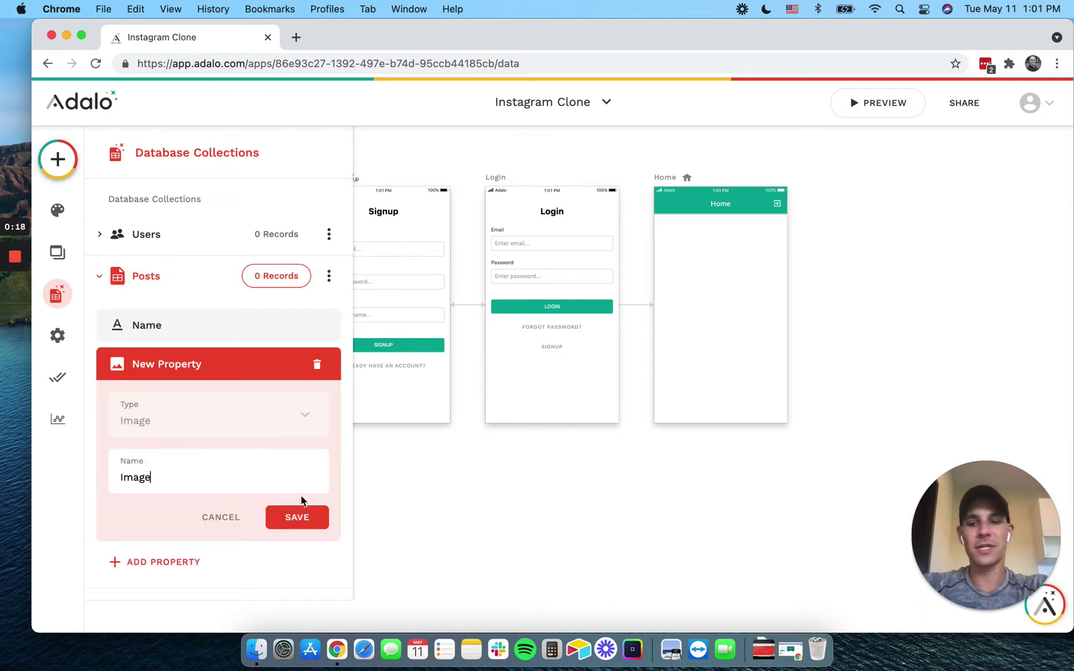
{"action": "left_click", "coordinate": [293, 516]}
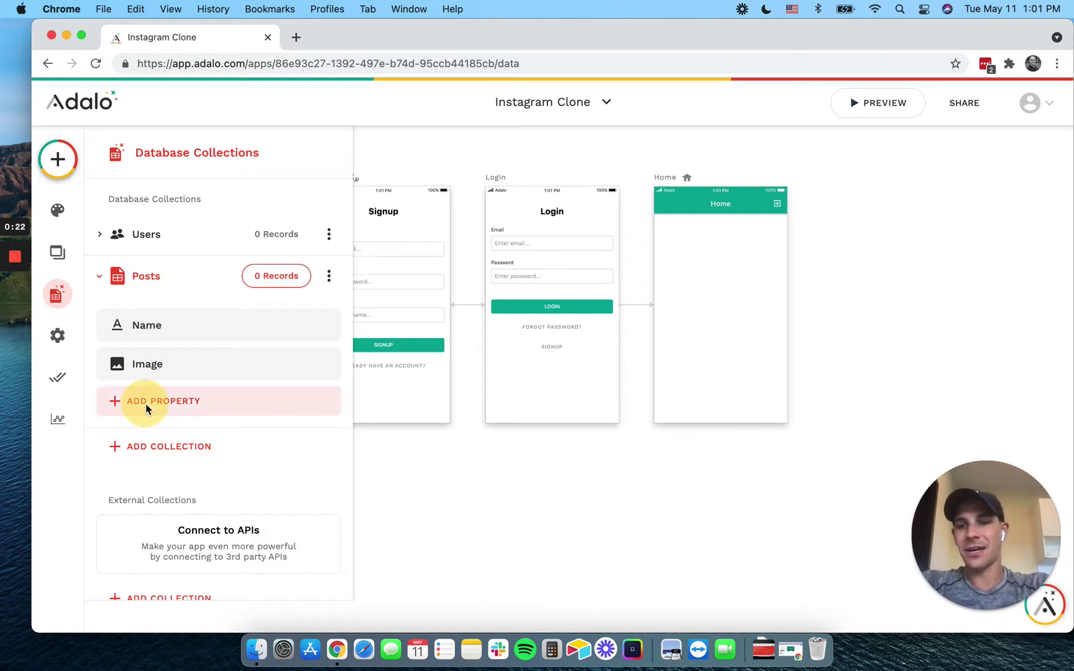
Add a many-to-many relationship from Posts to Users, name it "likes" and save it.
{"action": "left_click", "coordinate": [146, 403]}
{"action": "mouse_move", "coordinate": [183, 361]}
{"action": "left_click", "coordinate": [427, 363]}
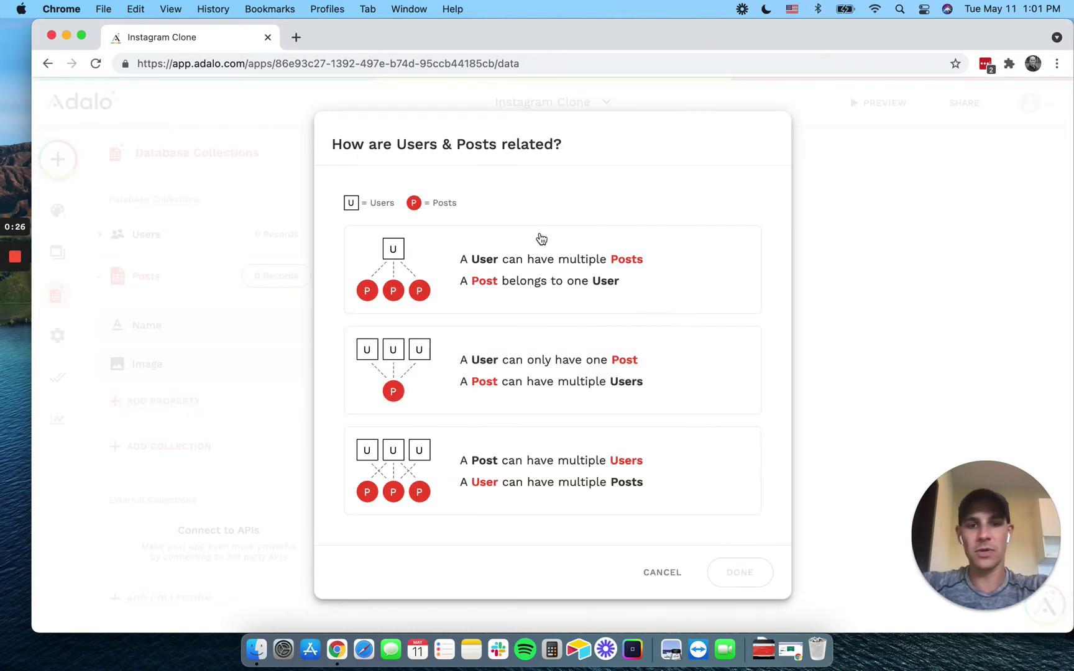
{"action": "left_click", "coordinate": [545, 481]}
{"action": "left_click", "coordinate": [751, 580]}
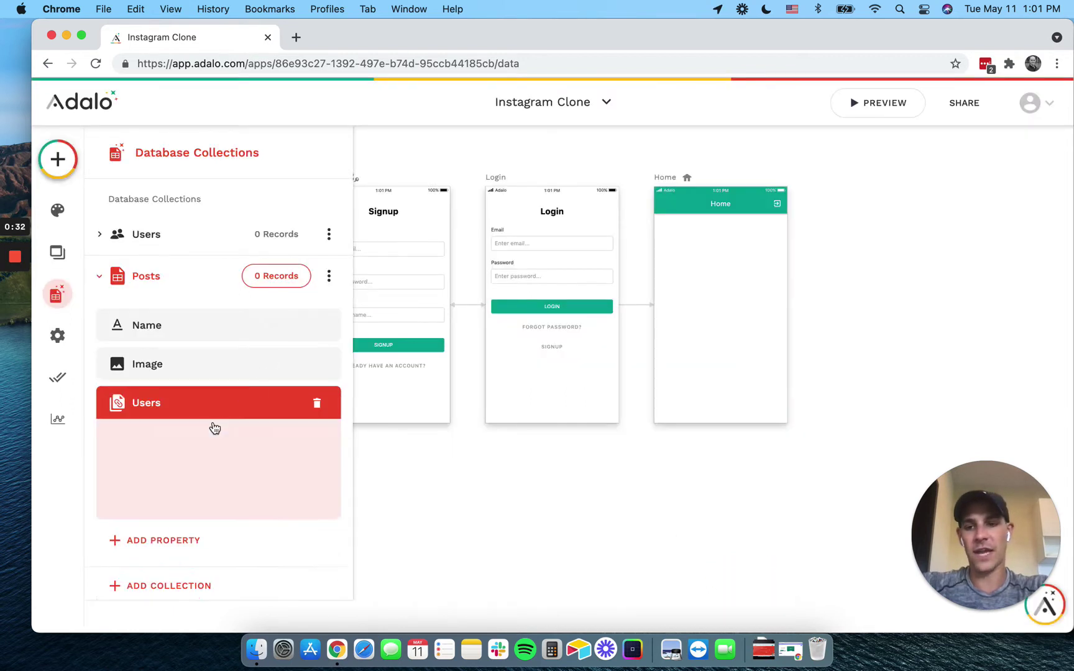
{"action": "double_click", "coordinate": [190, 512]}
{"action": "type", "text": "f"}
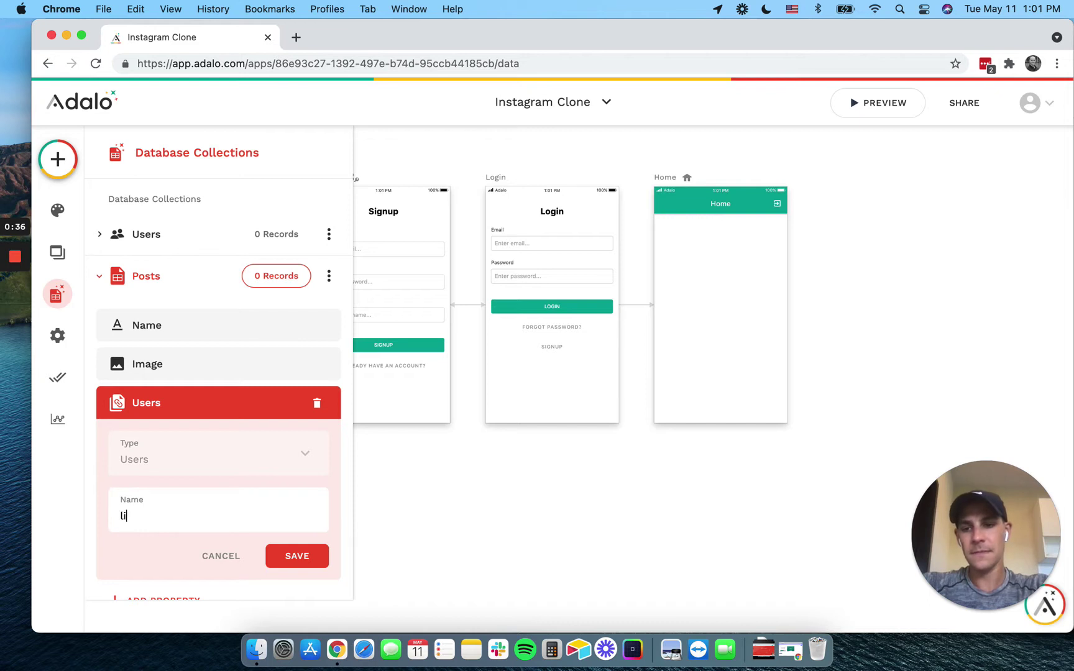
{"action": "type", "text": "ikes"}
{"action": "left_click", "coordinate": [311, 563]}
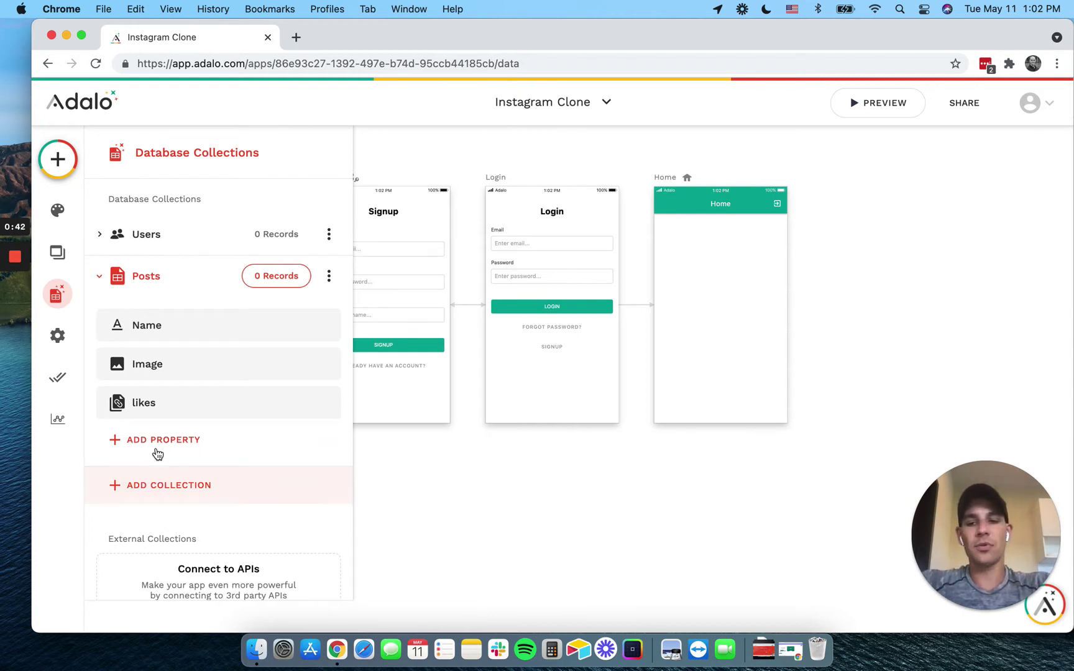
Add a second Users relationship to Posts, with each post belonging to one user, and save it as "Post User".
{"action": "left_click", "coordinate": [160, 444]}
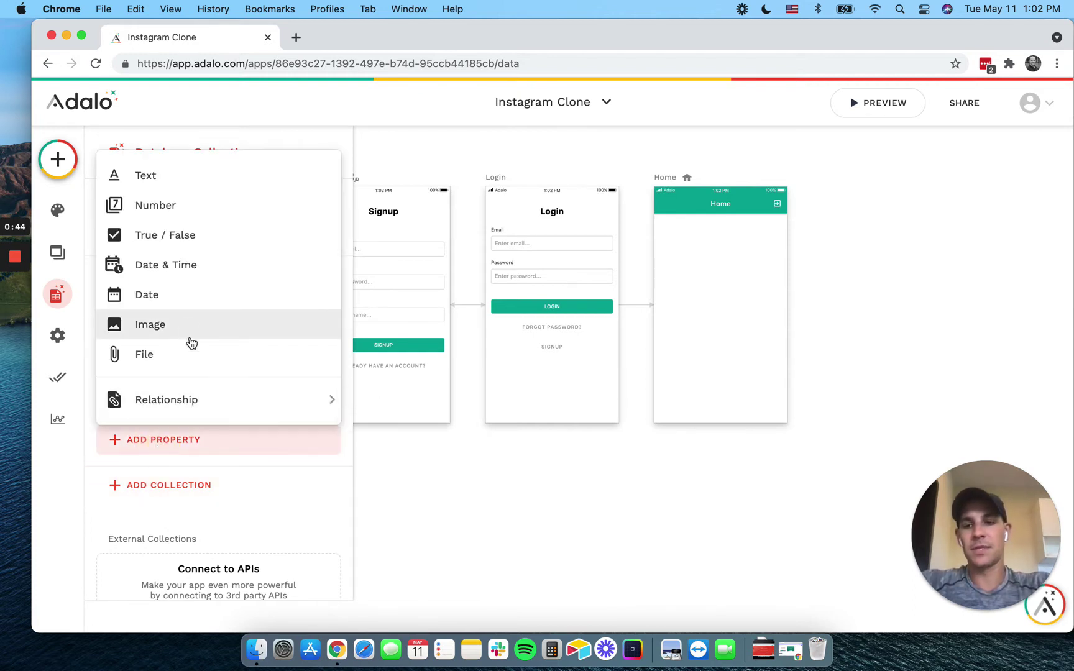
{"action": "mouse_move", "coordinate": [194, 401]}
{"action": "left_click", "coordinate": [387, 407]}
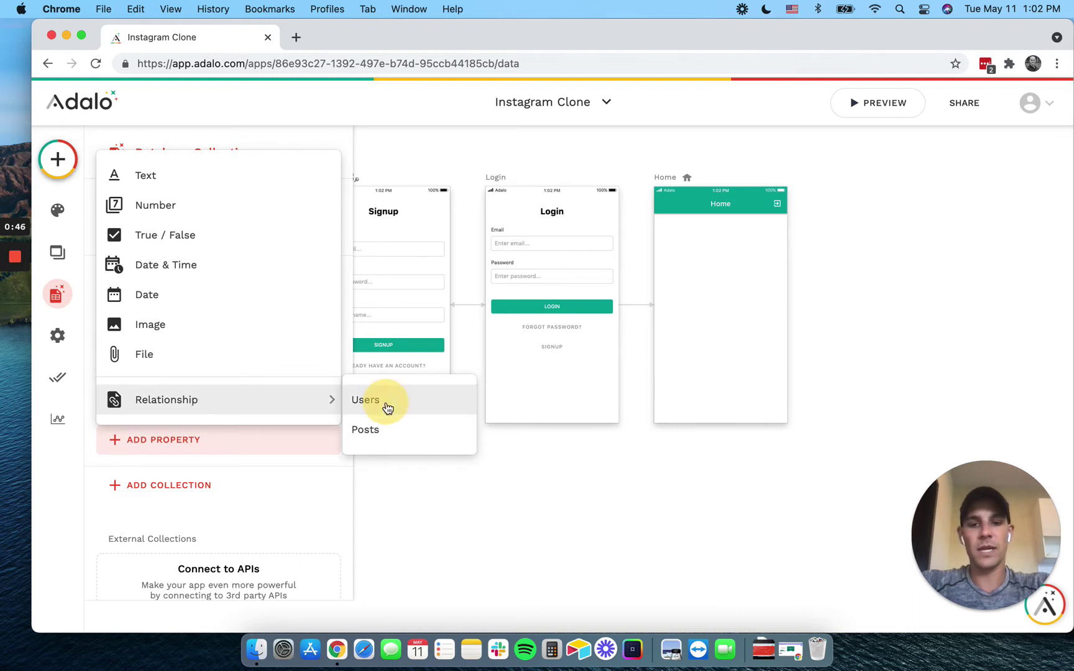
{"action": "left_click", "coordinate": [496, 286]}
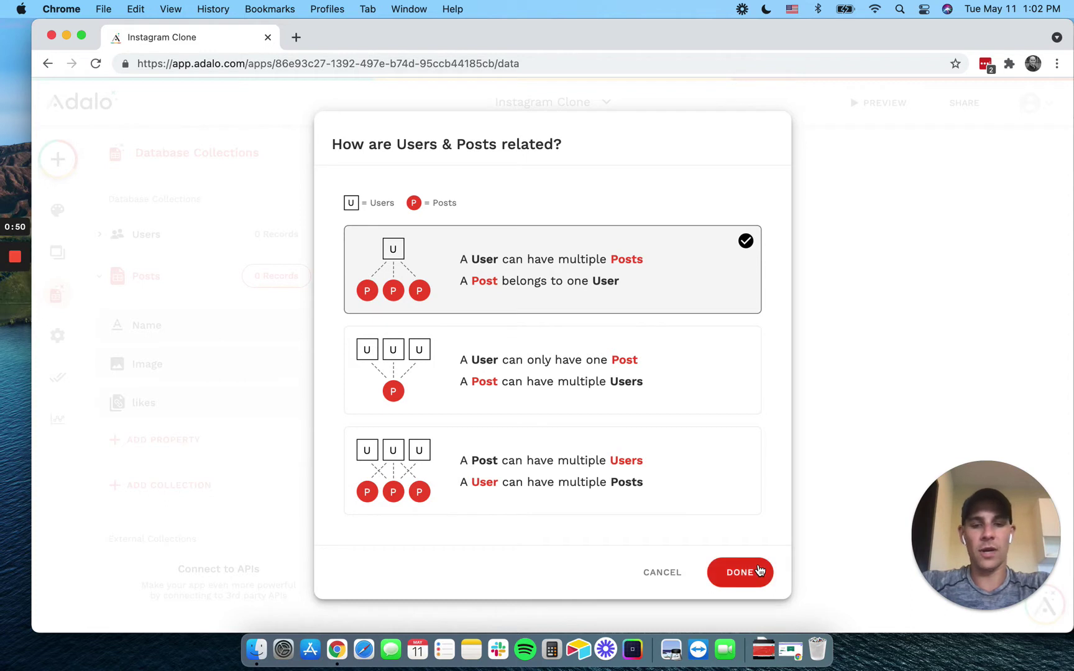
{"action": "left_click", "coordinate": [757, 570]}
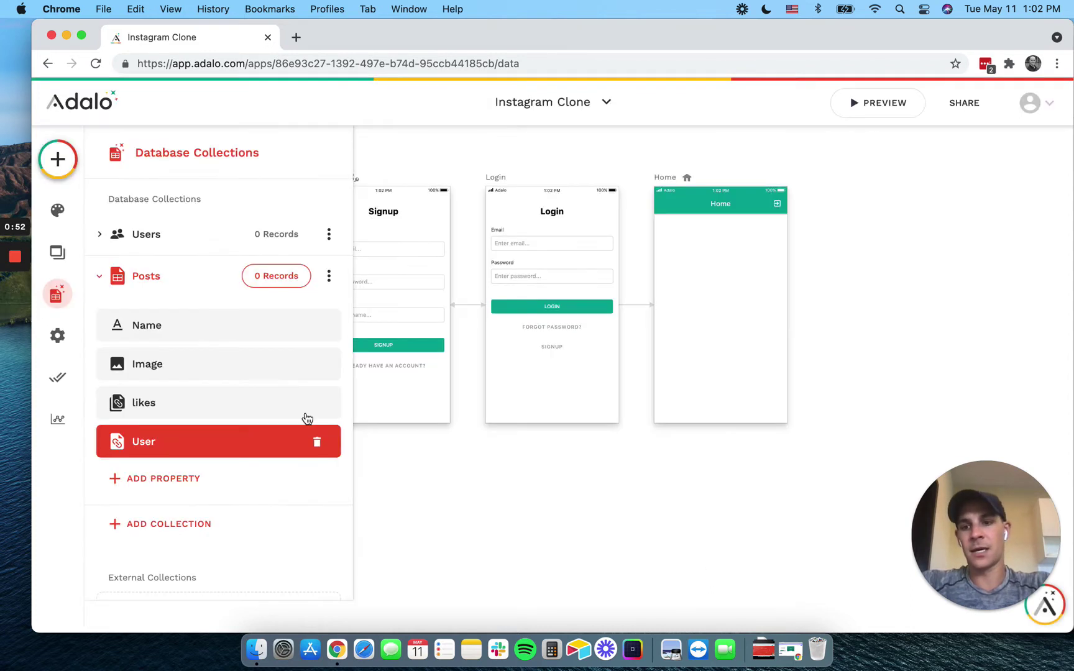
{"action": "double_click", "coordinate": [126, 554]}
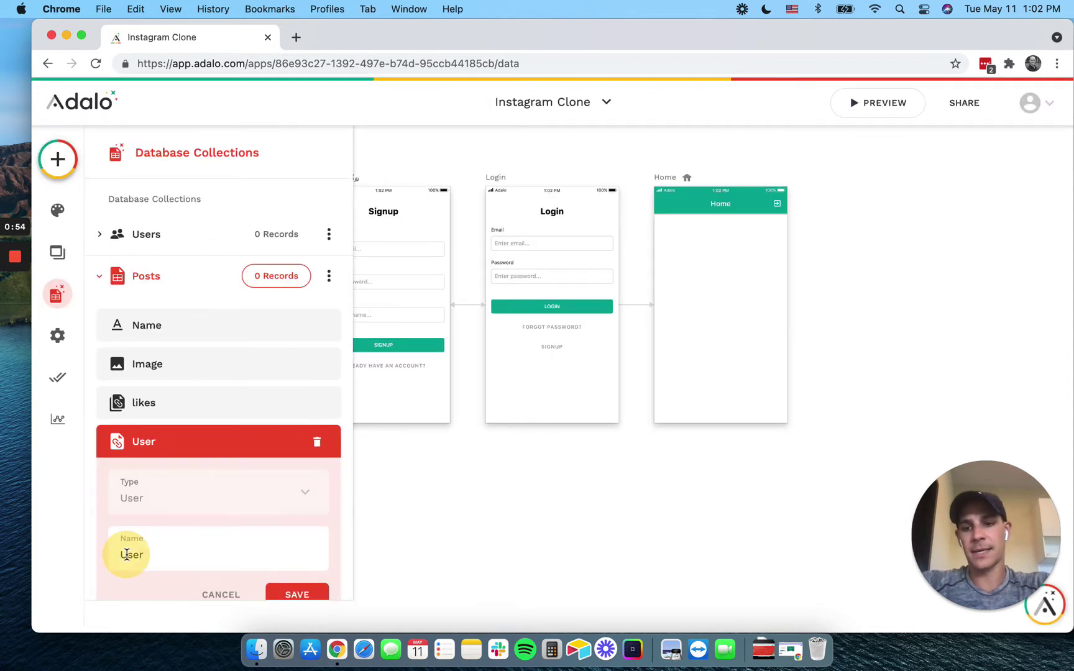
{"action": "type", "text": "Post"}
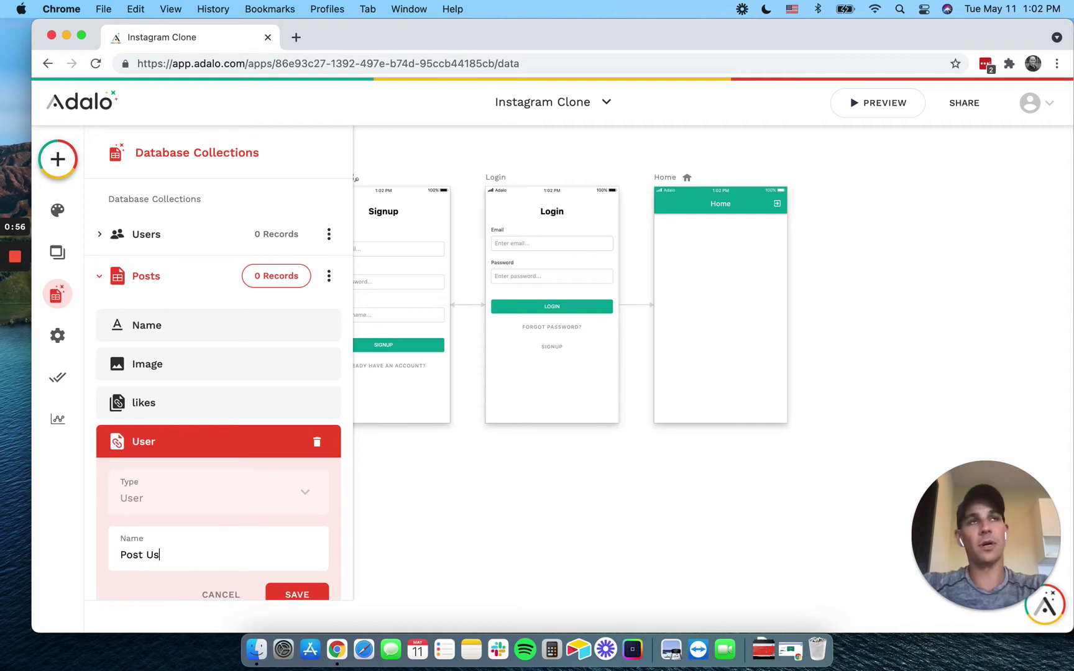
{"action": "type", "text": " User"}
{"action": "left_click", "coordinate": [294, 594]}
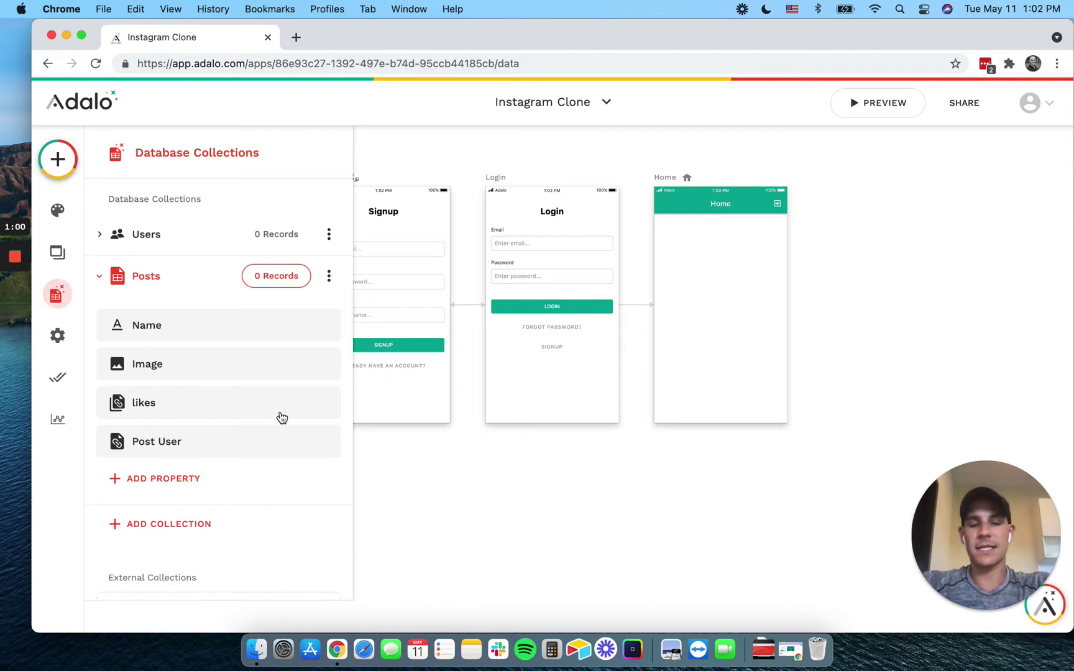
Delete the app bar from the Home screen and place a Custom List there, leaving room above it for a heading.
{"action": "left_click", "coordinate": [760, 206]}
{"action": "key", "text": "BackSpace"}
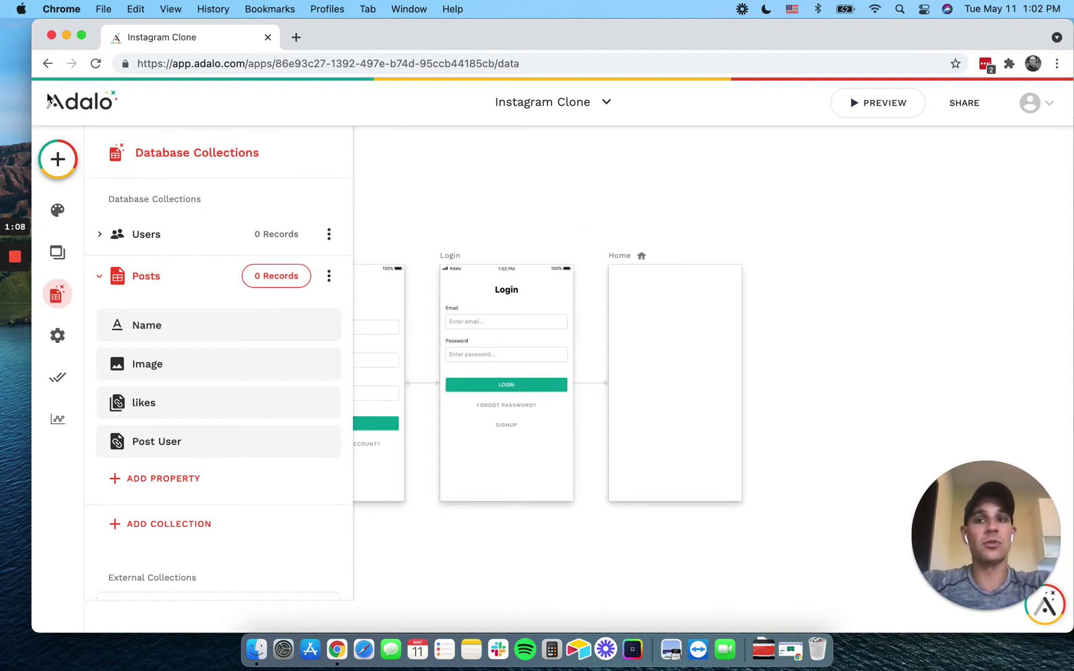
{"action": "left_click", "coordinate": [57, 153]}
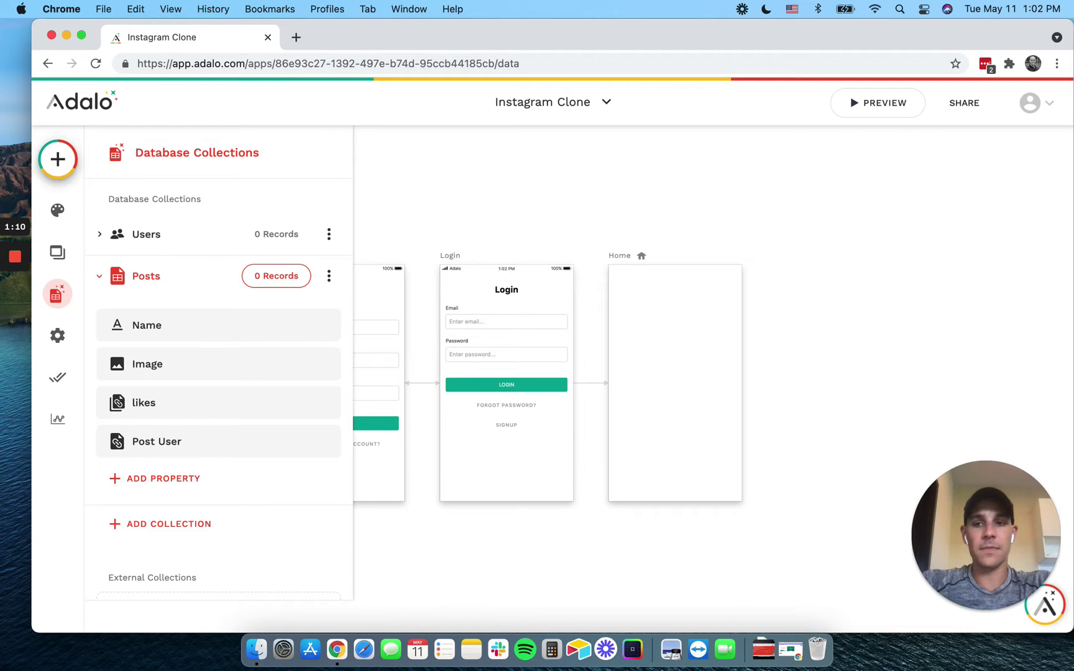
{"action": "type", "text": "cust"}
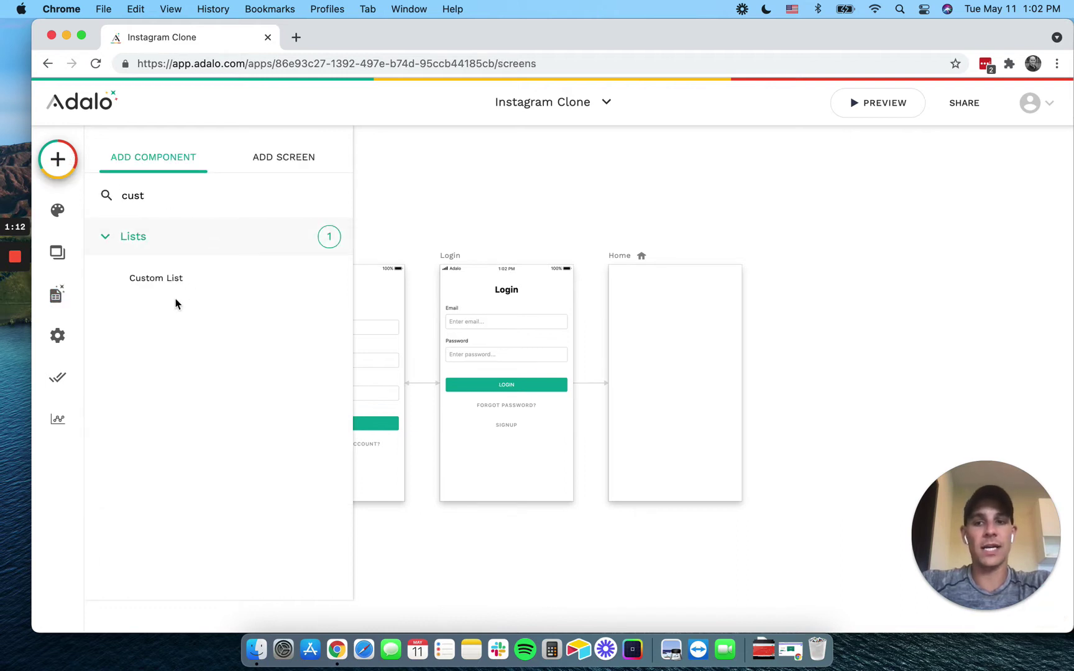
{"action": "left_click", "coordinate": [173, 307]}
{"action": "left_click", "coordinate": [714, 314]}
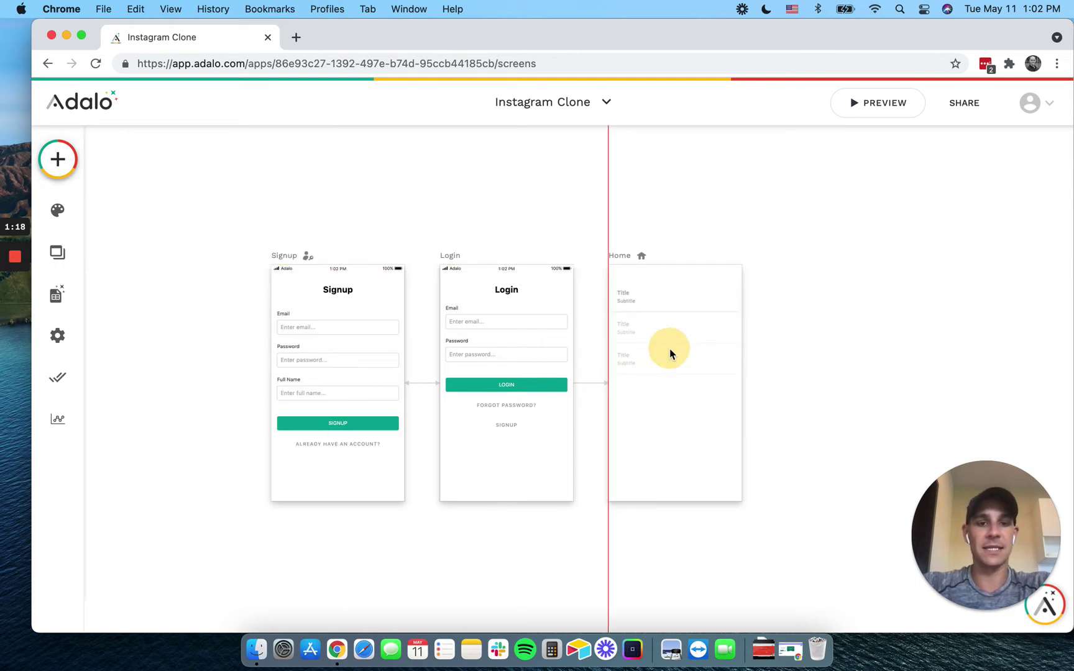
{"action": "left_click", "coordinate": [670, 353]}
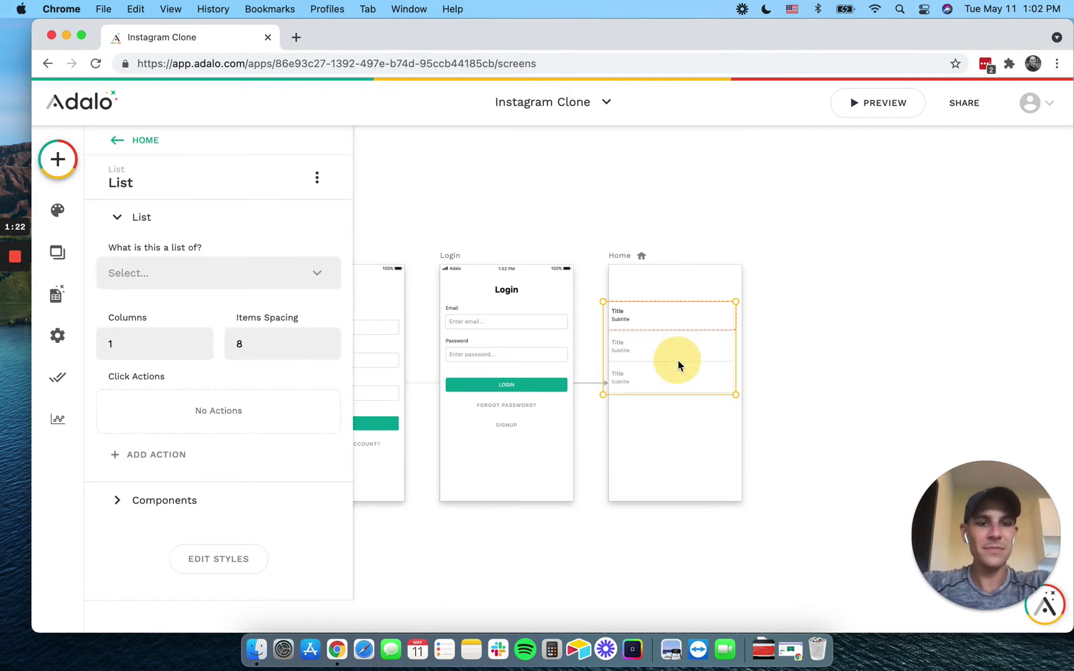
{"action": "left_click_drag", "start_coordinate": [680, 359], "coordinate": [676, 364]}
{"action": "left_click", "coordinate": [678, 445]}
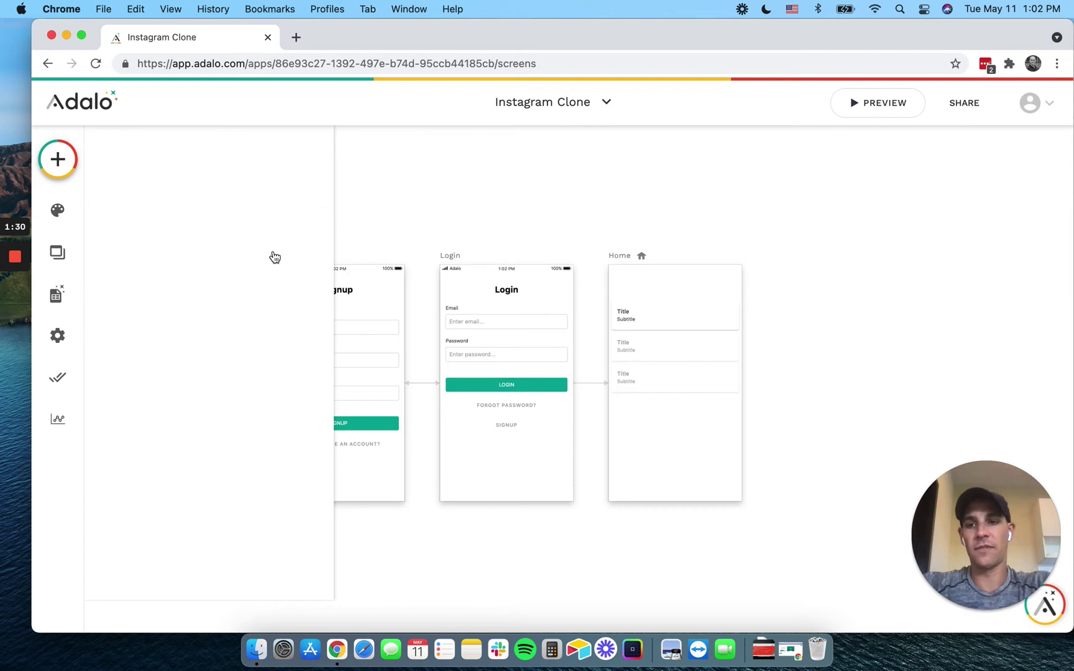
Add a text component above the list on the Home screen and make it read "Instagram CLONE".
{"action": "left_click", "coordinate": [58, 161]}
{"action": "left_click", "coordinate": [62, 169]}
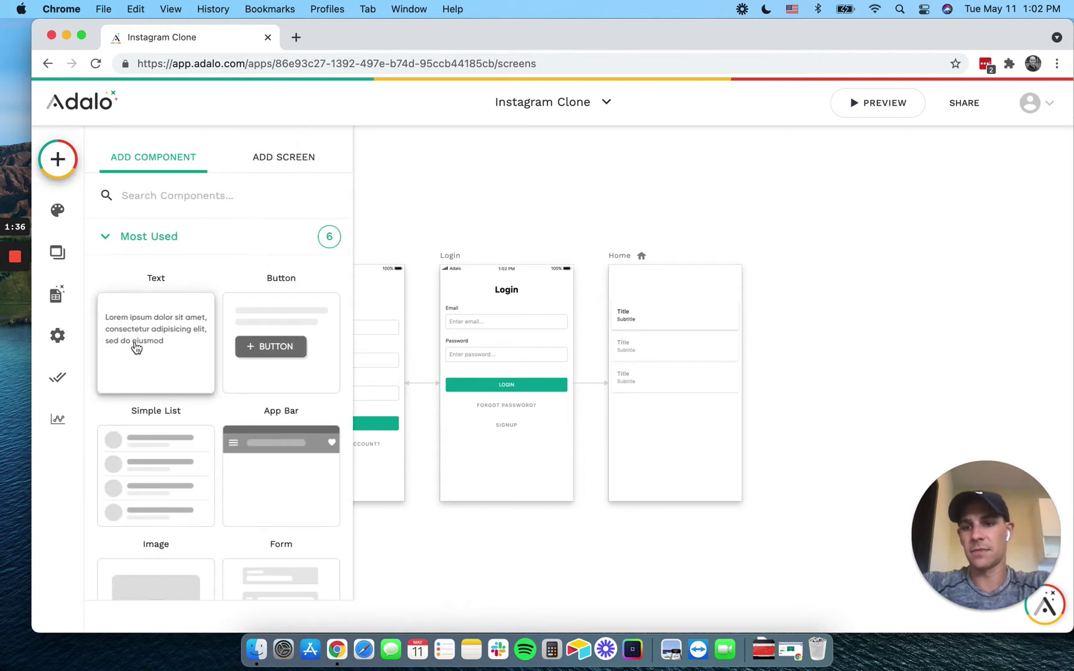
{"action": "left_click_drag", "start_coordinate": [682, 322], "coordinate": [634, 282]}
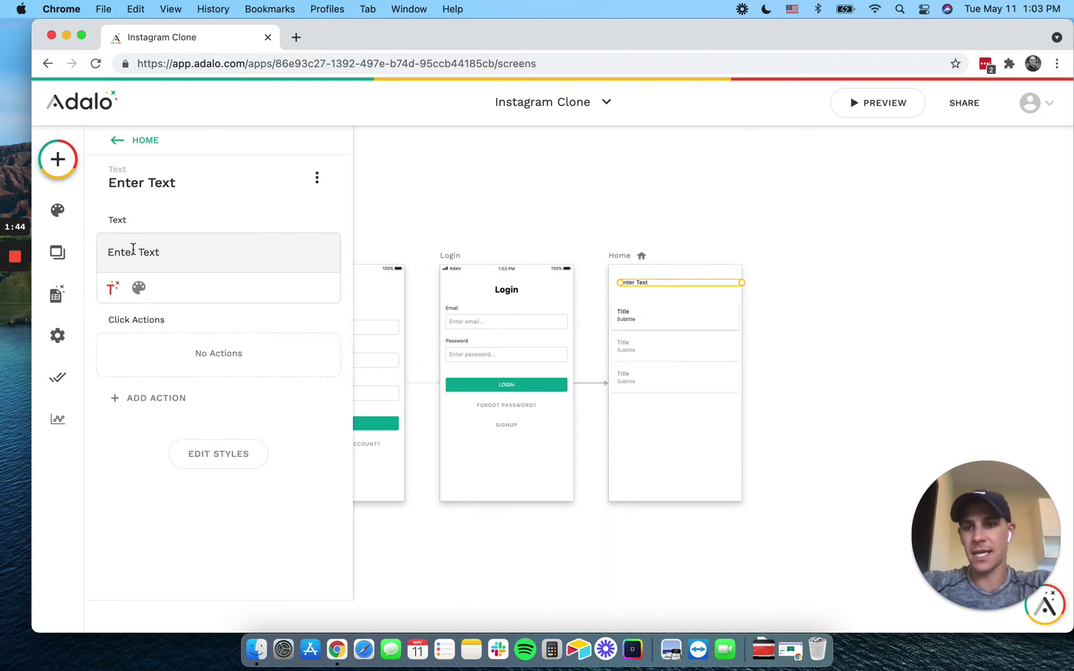
{"action": "triple_click", "coordinate": [133, 249]}
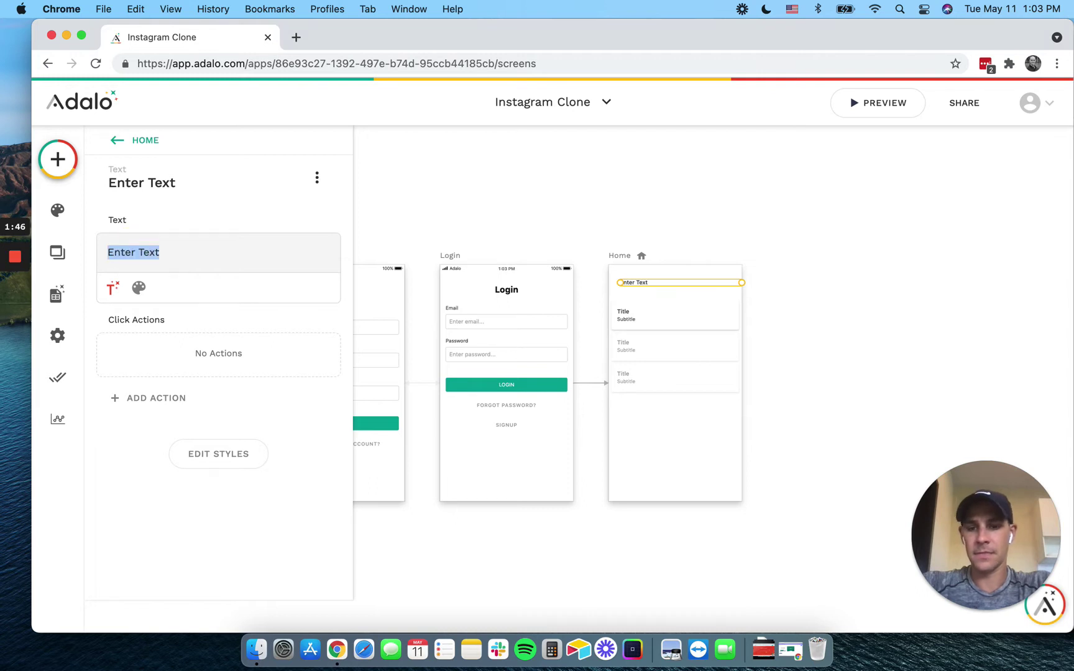
{"action": "type", "text": "Instagram CLONE"}
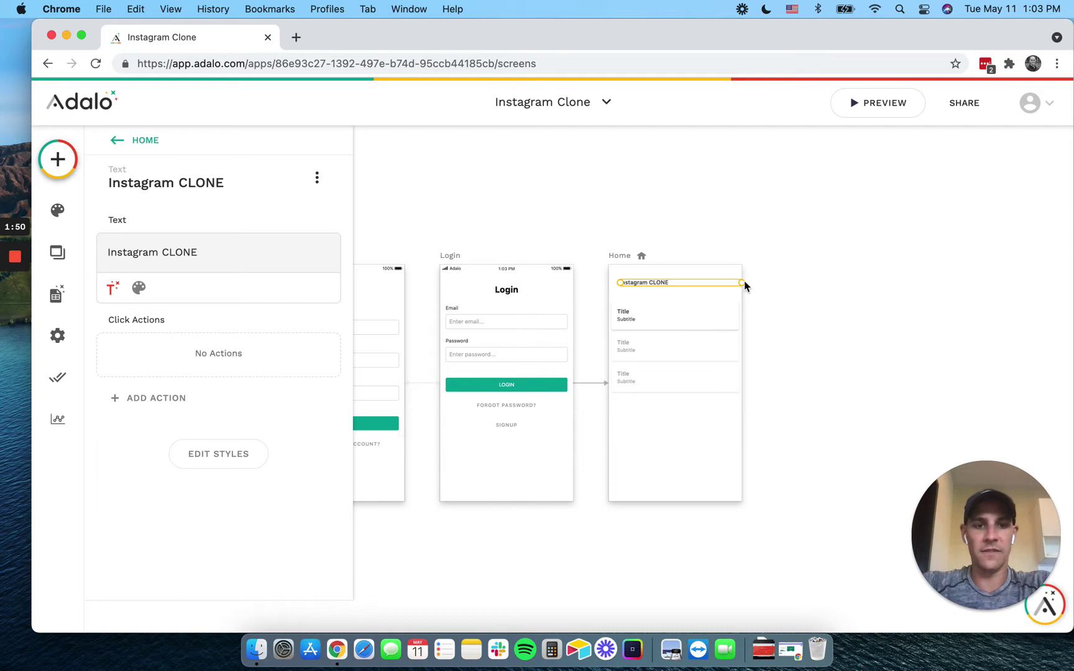
Set the "Instagram CLONE" heading's font size to 24 and adjust its box so the text fits on one line.
{"action": "left_click_drag", "start_coordinate": [742, 286], "coordinate": [651, 284]}
{"action": "scroll", "coordinate": [742, 283], "scroll_direction": "up", "scroll_amount": 3}
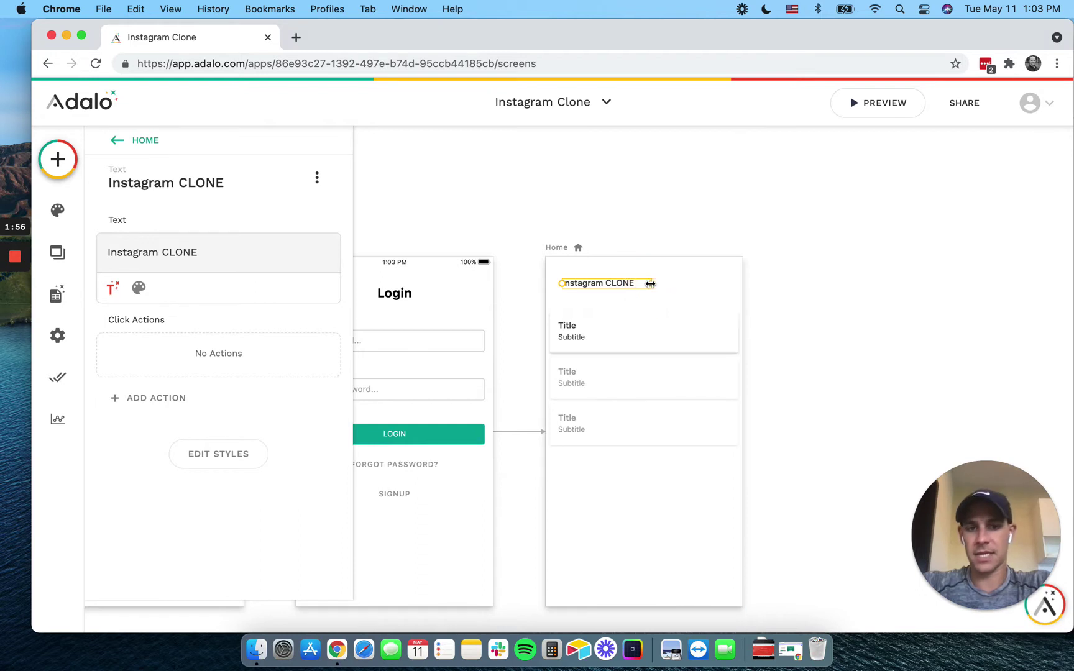
{"action": "left_click", "coordinate": [139, 288]}
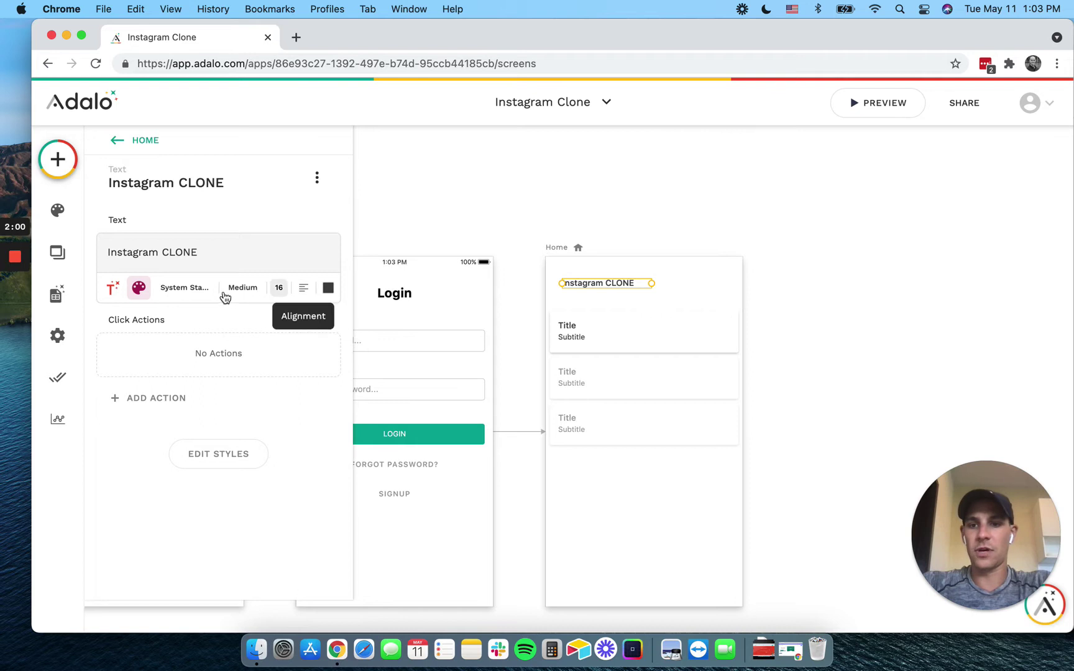
{"action": "double_click", "coordinate": [280, 288]}
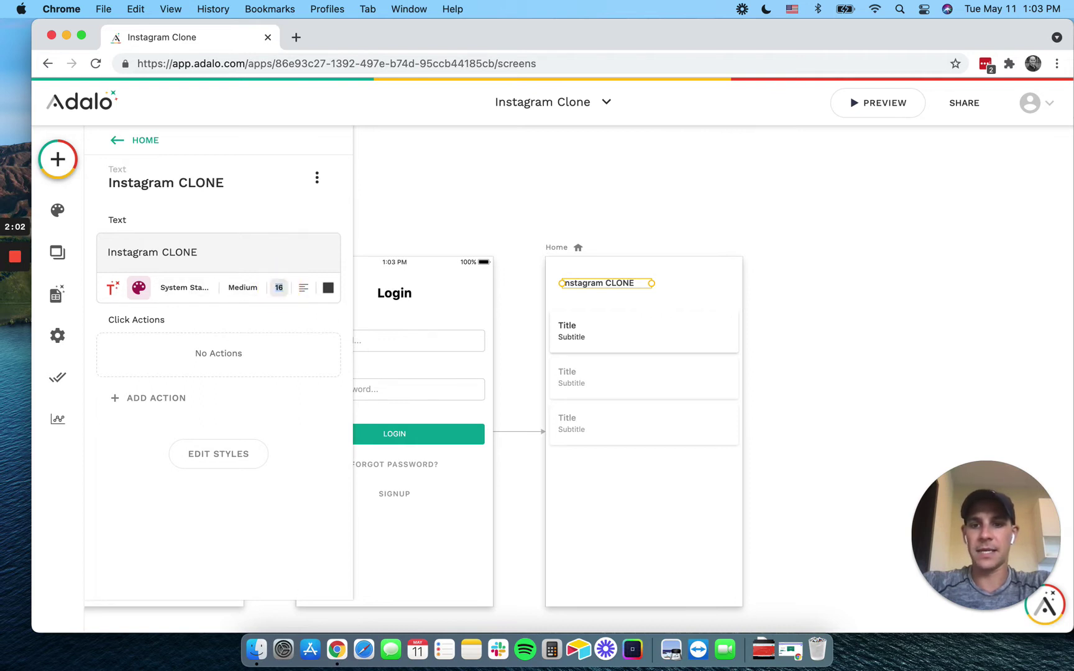
{"action": "type", "text": "24"}
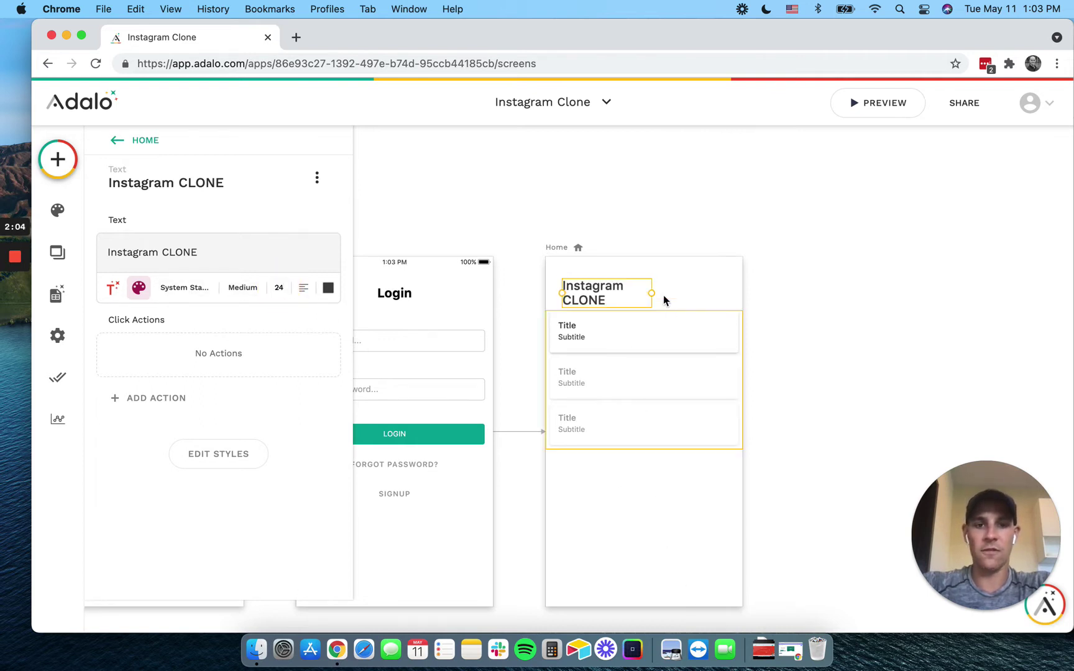
{"action": "mouse_move", "coordinate": [649, 293]}
{"action": "left_mouse_down"}
{"action": "mouse_move", "coordinate": [672, 292]}
{"action": "mouse_move", "coordinate": [609, 287]}
{"action": "left_mouse_up"}
Add an Icon component to the Home screen's header row, near the right edge and level with the heading.
{"action": "left_click", "coordinate": [55, 163]}
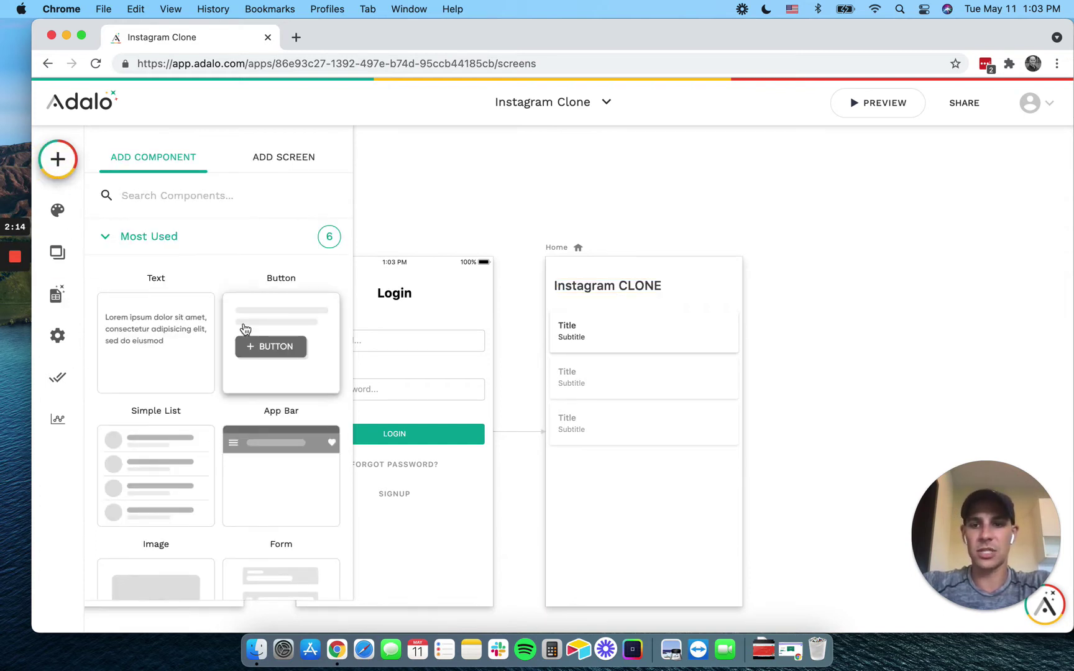
{"action": "type", "text": "icon"}
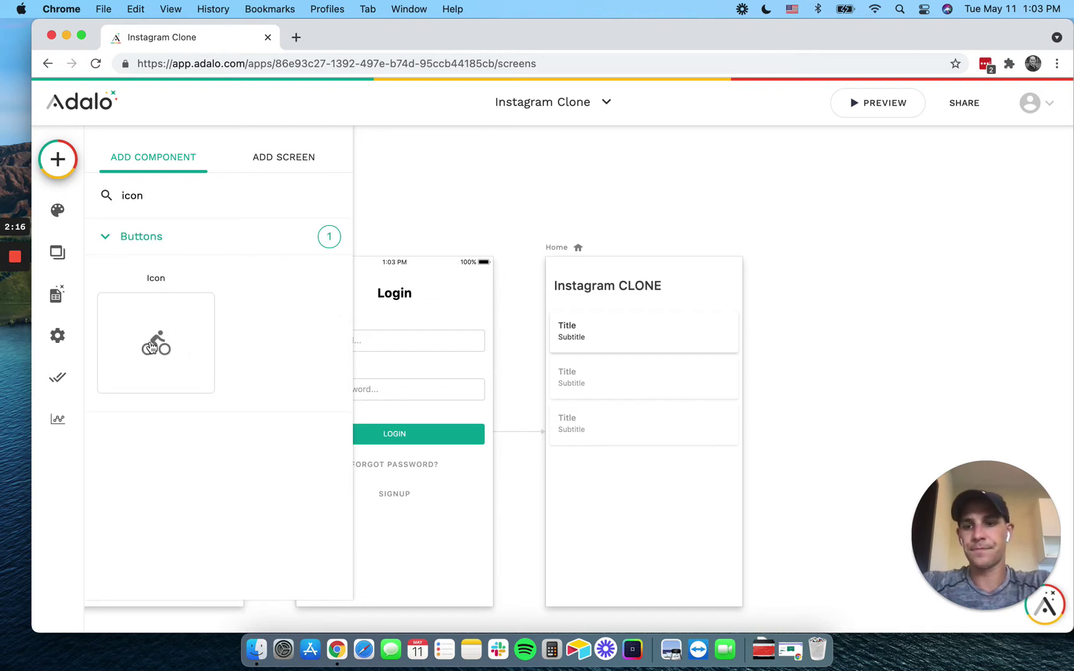
{"action": "left_click", "coordinate": [802, 292]}
{"action": "left_click_drag", "start_coordinate": [724, 289], "coordinate": [721, 287]}
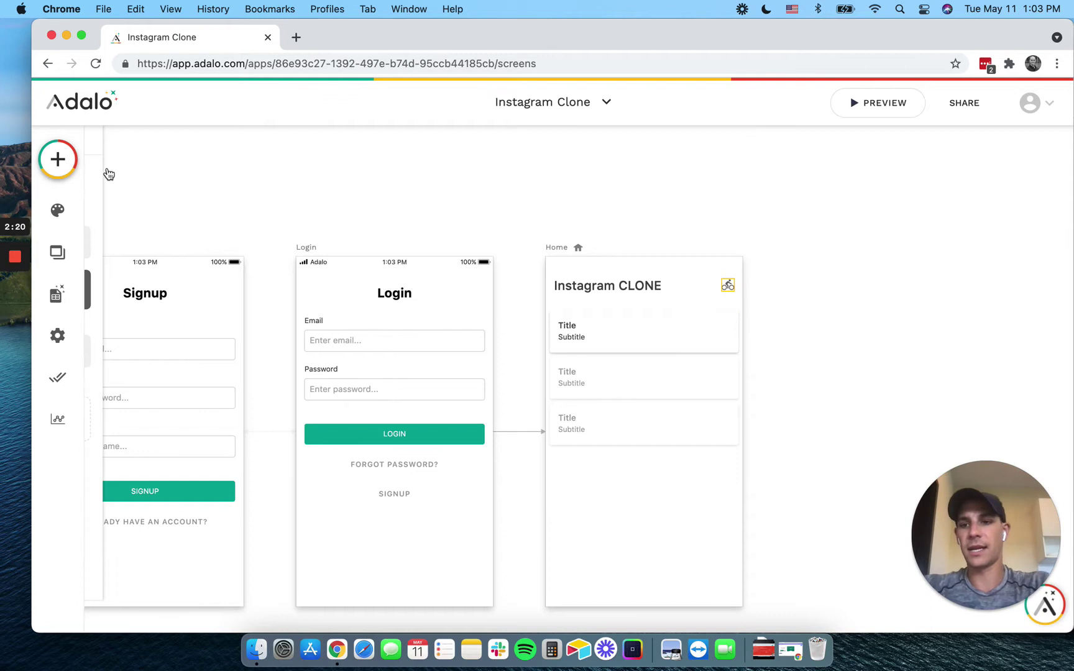
Search the header icon's symbol choices for "sett" and close the picker without choosing one.
{"action": "left_click", "coordinate": [144, 252]}
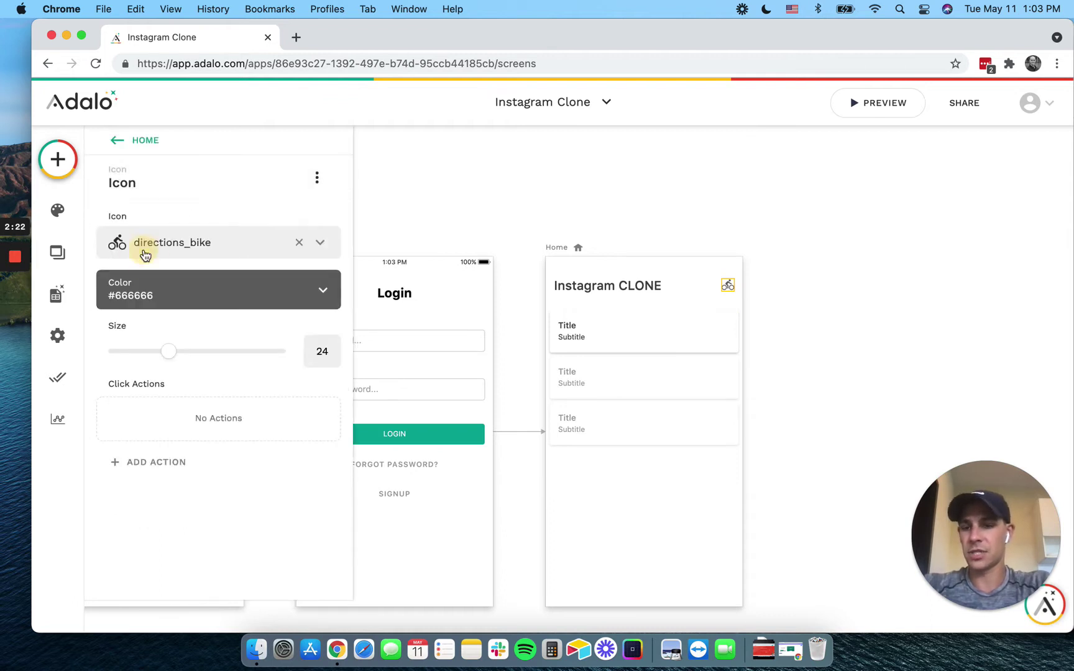
{"action": "type", "text": "sett"}
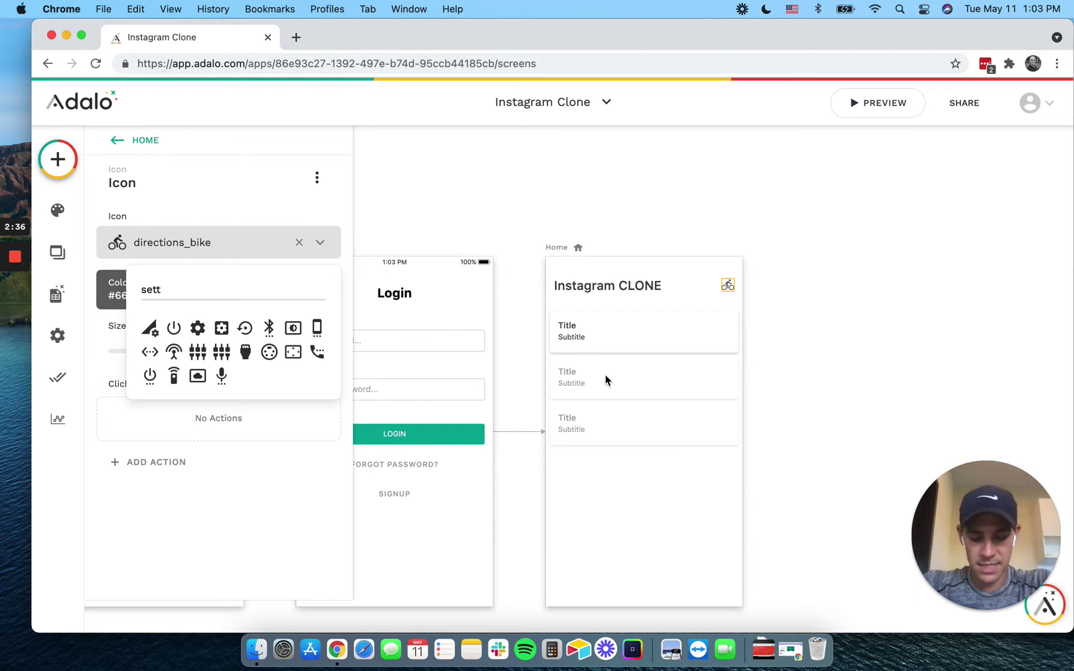
{"action": "left_click", "coordinate": [728, 285]}
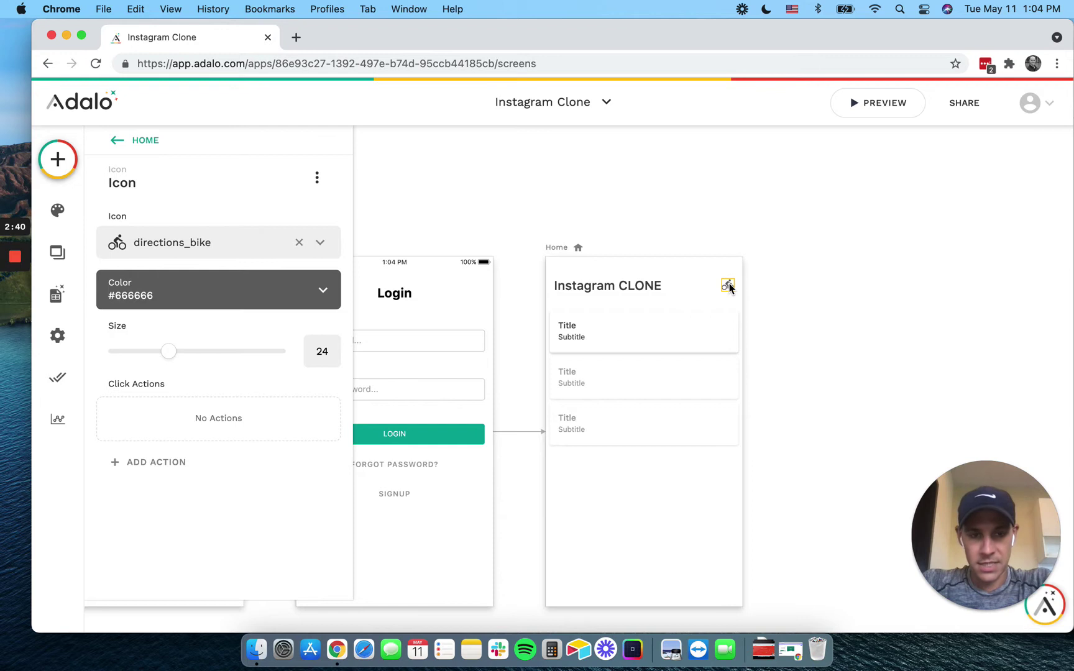
Set the header icon's symbol to message, searching the symbol choices for "mess".
{"action": "left_click", "coordinate": [164, 246]}
{"action": "type", "text": "mess"}
{"action": "left_click", "coordinate": [148, 330]}
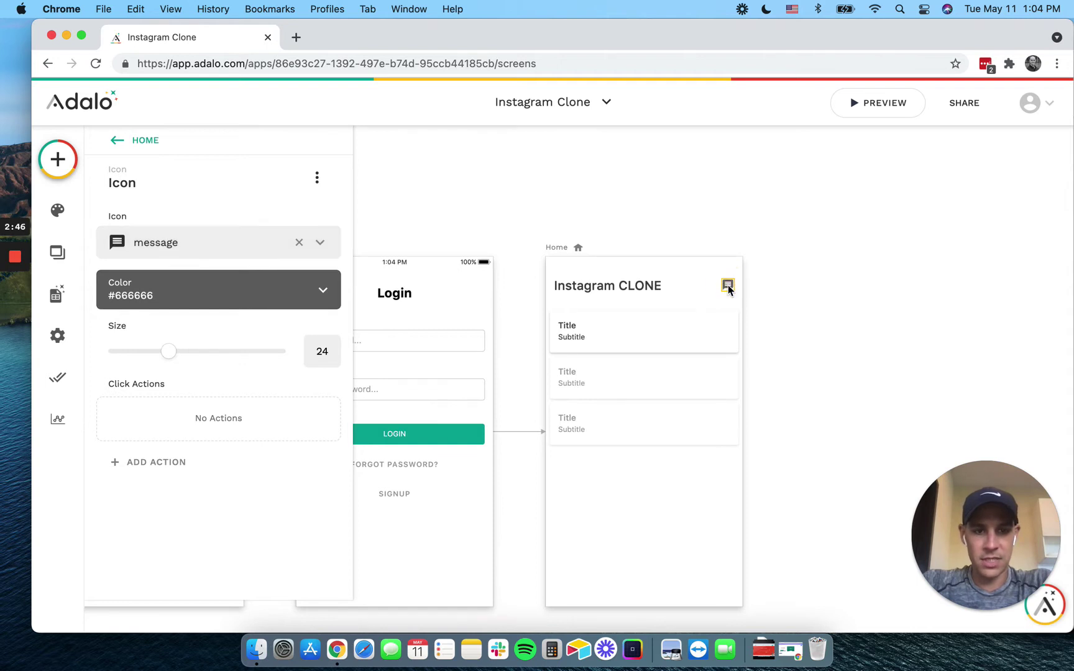
Duplicate the message icon, place the copy directly to its left, and open the copy's symbol choices.
{"action": "mouse_move", "coordinate": [715, 285]}
{"action": "left_mouse_down"}
{"action": "mouse_move", "coordinate": [705, 286]}
{"action": "mouse_move", "coordinate": [714, 284]}
{"action": "left_mouse_up"}
{"action": "left_click", "coordinate": [206, 245]}
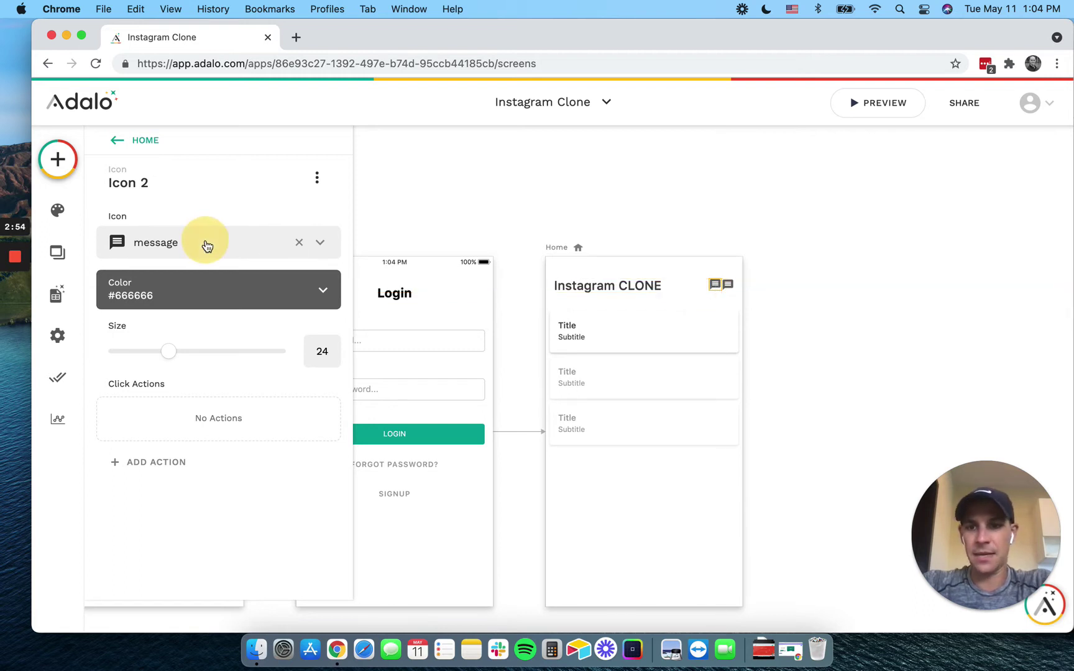
{"action": "type", "text": "lin"}
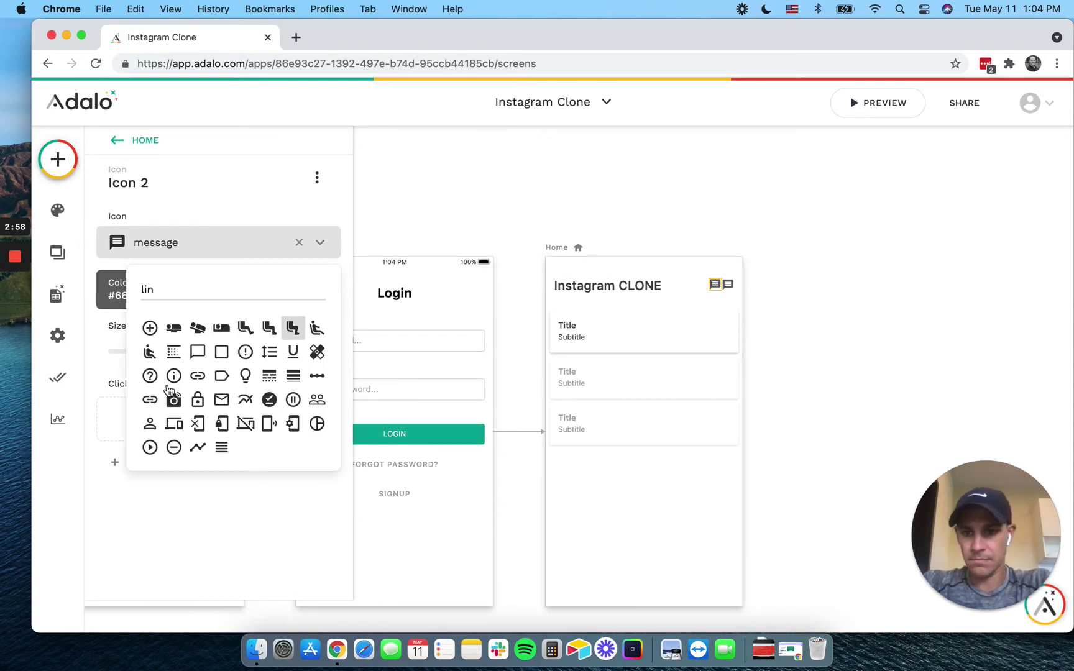
{"action": "type", "text": "ked"}
{"action": "key", "text": "BackSpace"}
{"action": "key", "text": "BackSpace"}
{"action": "key", "text": "BackSpace"}
{"action": "key", "text": "BackSpace"}
{"action": "type", "text": "k"}
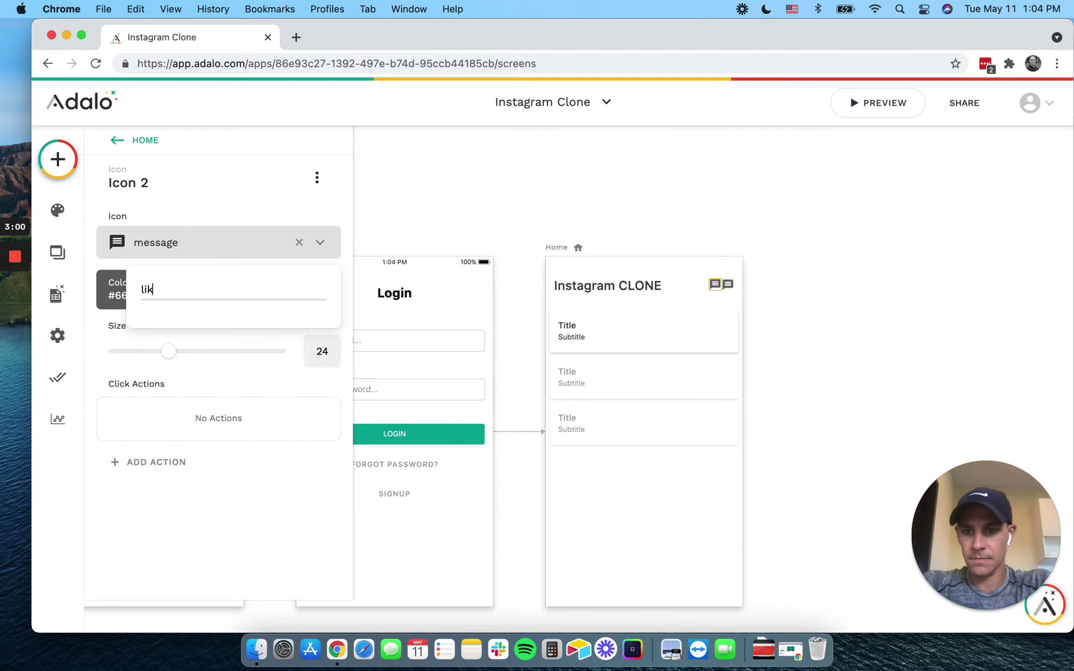
{"action": "key", "text": "BackSpace"}
{"action": "key", "text": "BackSpace"}
{"action": "key", "text": "BackSpace"}
Search the symbols for "favor" and give the duplicated icon the favorite_border heart outline.
{"action": "type", "text": "favor"}
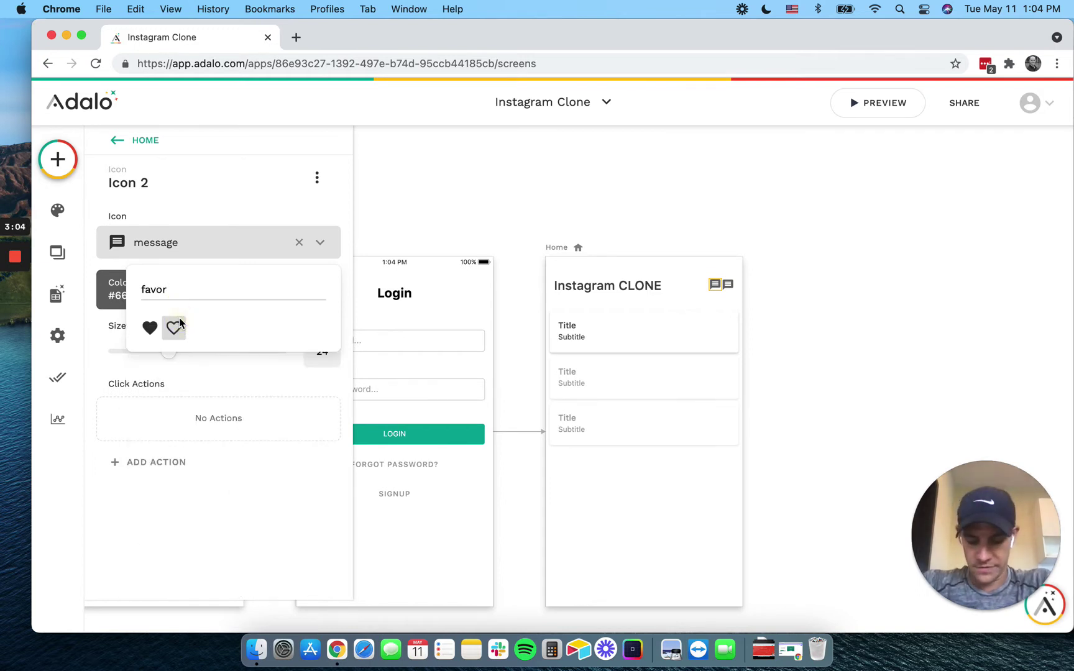
{"action": "left_click", "coordinate": [173, 328]}
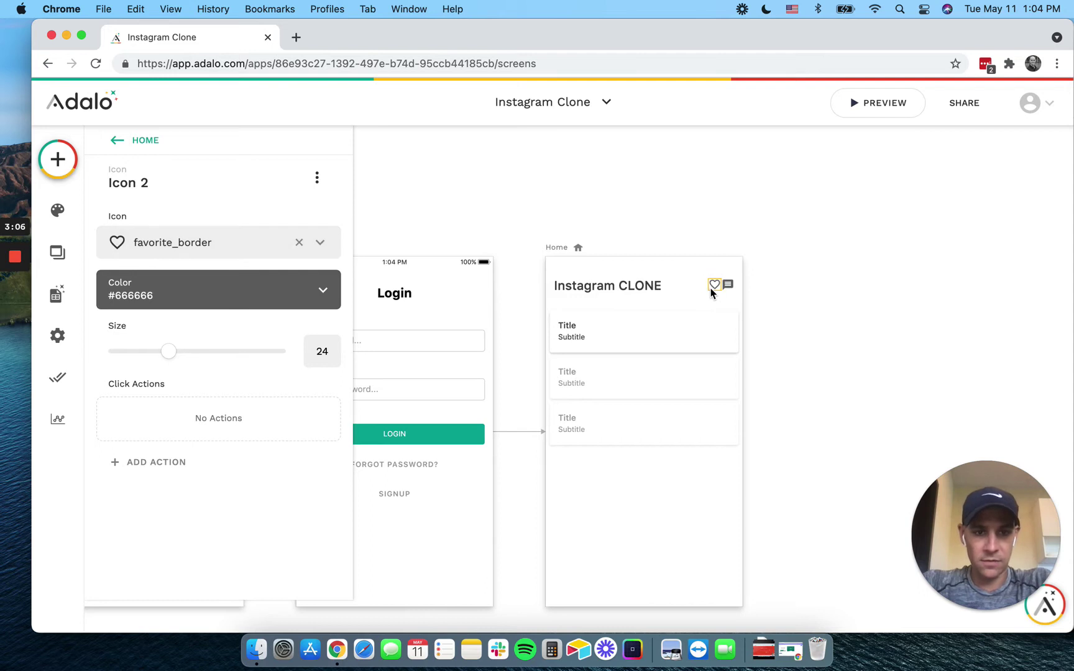
Duplicate the heart icon and space the copy out to its left in the Home screen's header row.
{"action": "key", "text": "super+d"}
{"action": "key", "text": "shift+Left"}
{"action": "key", "text": "shift+Left"}
{"action": "key", "text": "shift+Left"}
{"action": "key", "text": "shift+Left"}
{"action": "key", "text": "shift+Left"}
{"action": "key", "text": "Right"}
{"action": "key", "text": "Right"}
{"action": "key", "text": "Right"}
{"action": "key", "text": "Right"}
{"action": "key", "text": "Right"}
{"action": "key", "text": "Right"}
{"action": "key", "text": "Right"}
{"action": "key", "text": "Right"}
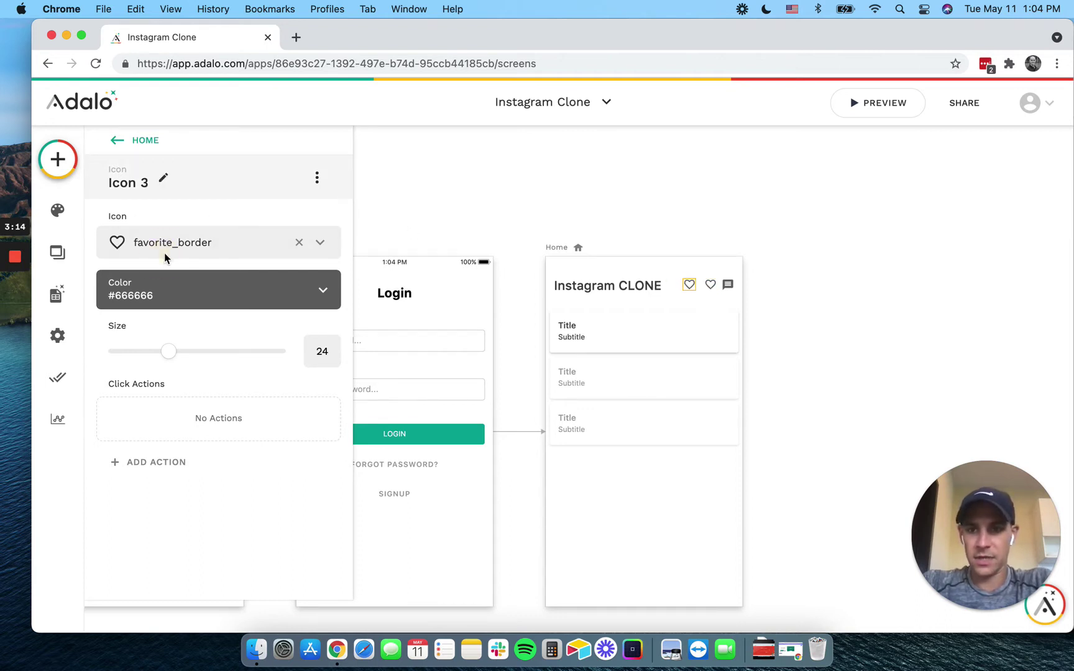
Change the leftmost header icon's symbol to add_to_photos, using the search term "add".
{"action": "left_click", "coordinate": [172, 239]}
{"action": "type", "text": "post"}
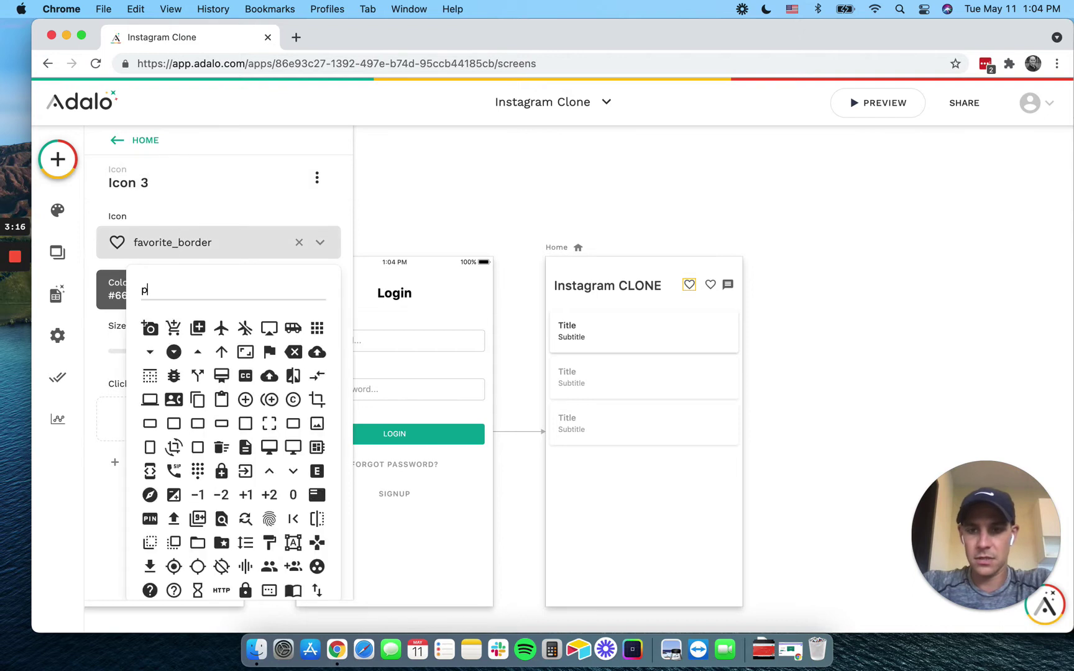
{"action": "key", "text": "BackSpace"}
{"action": "key", "text": "BackSpace"}
{"action": "key", "text": "BackSpace"}
{"action": "key", "text": "BackSpace"}
{"action": "type", "text": "add"}
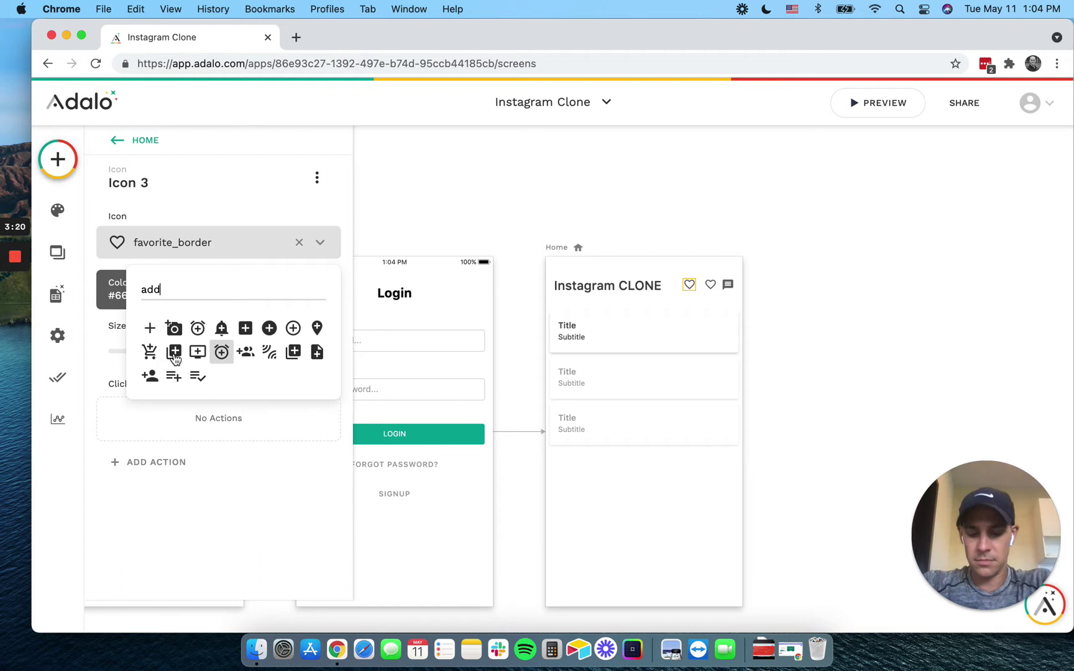
{"action": "key", "text": "Left"}
{"action": "key", "text": "Return"}
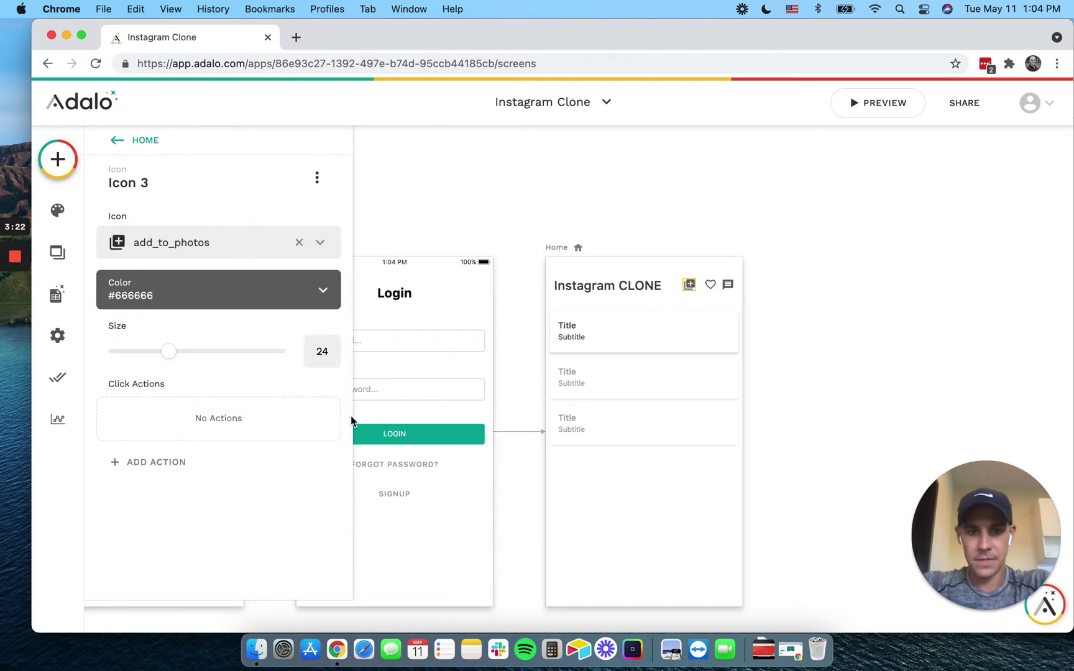
Find the Tab Bar component and place it at the bottom of the Home screen.
{"action": "left_click", "coordinate": [58, 159]}
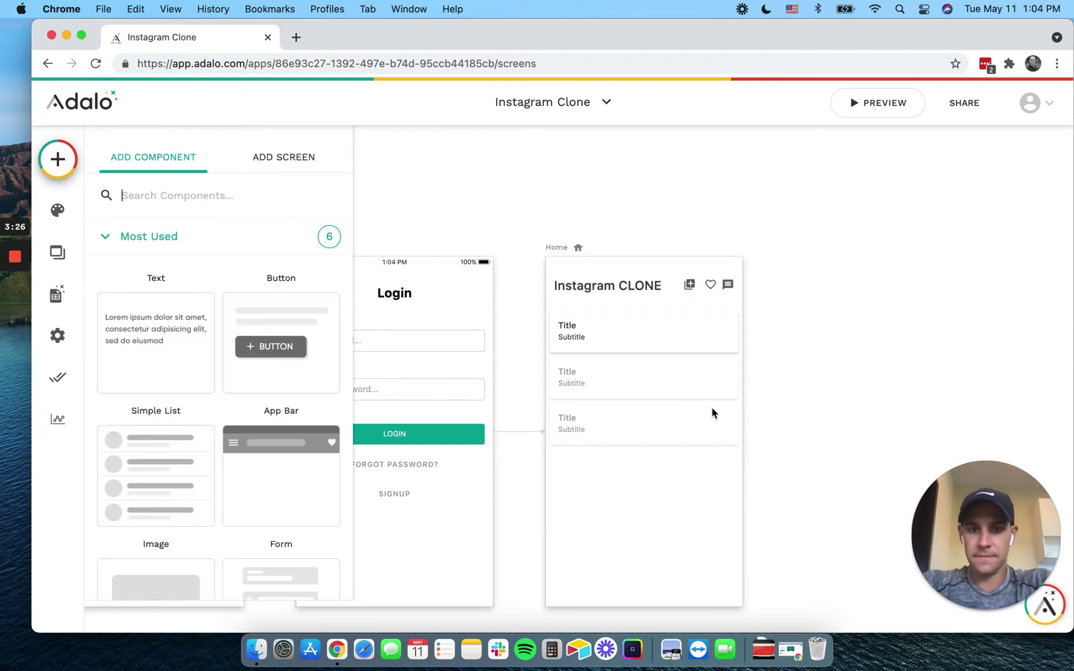
{"action": "type", "text": "nav"}
{"action": "scroll", "coordinate": [633, 373], "scroll_direction": "down", "scroll_amount": 3}
{"action": "key", "text": "BackSpace"}
{"action": "key", "text": "BackSpace"}
{"action": "key", "text": "BackSpace"}
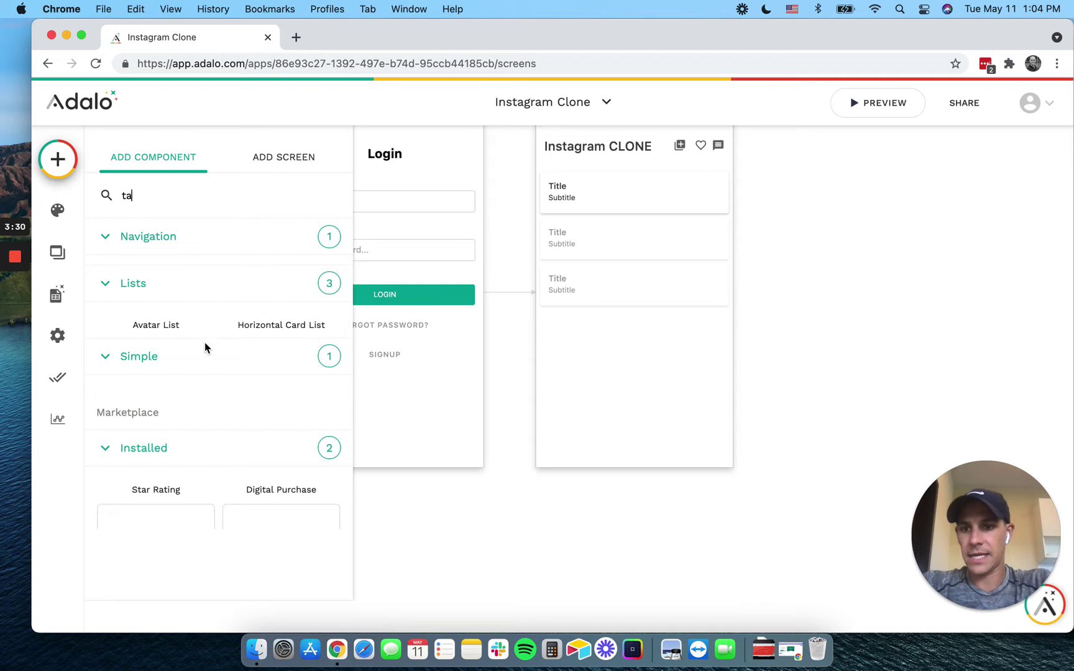
{"action": "type", "text": "b"}
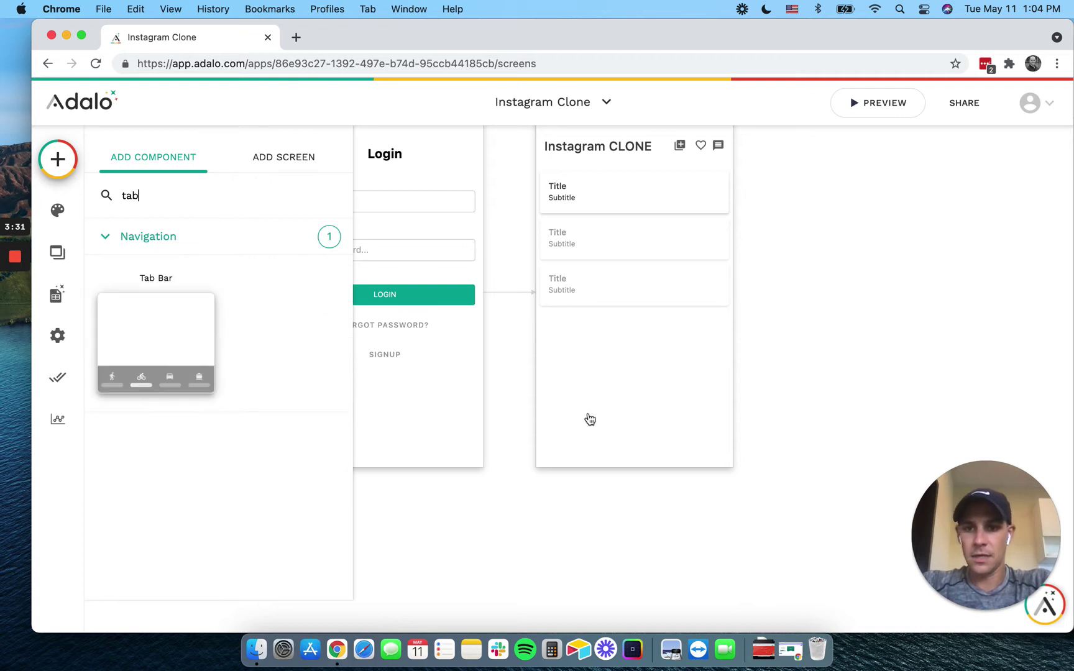
{"action": "left_click", "coordinate": [637, 444]}
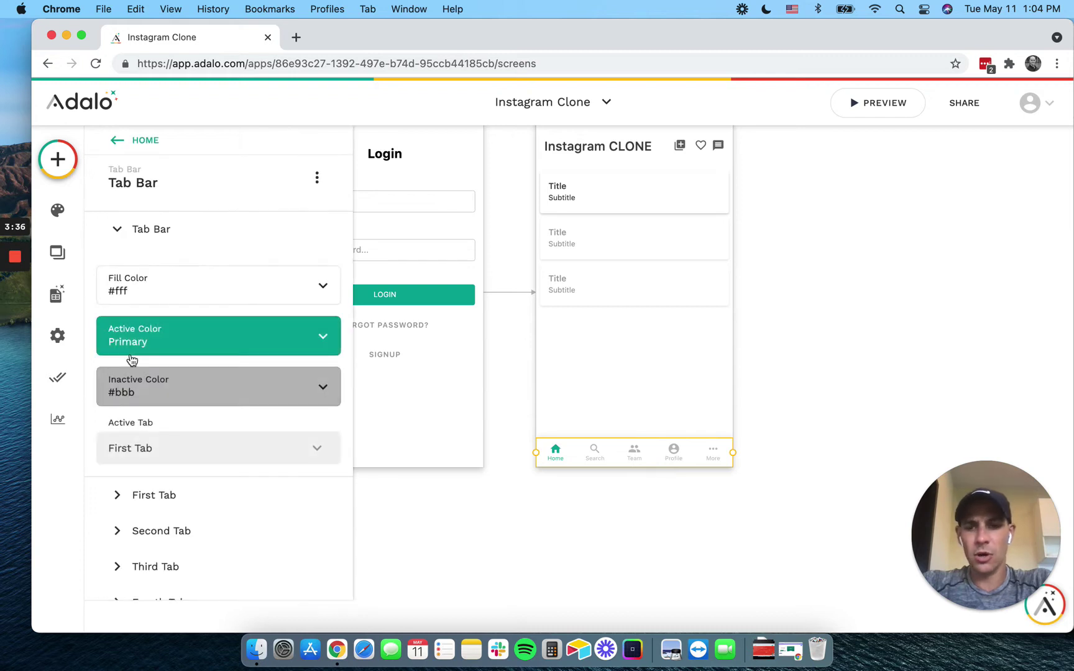
Remove the text labels from the tab bar's first and second tabs, Home and Search.
{"action": "scroll", "coordinate": [171, 460], "scroll_direction": "down", "scroll_amount": 3}
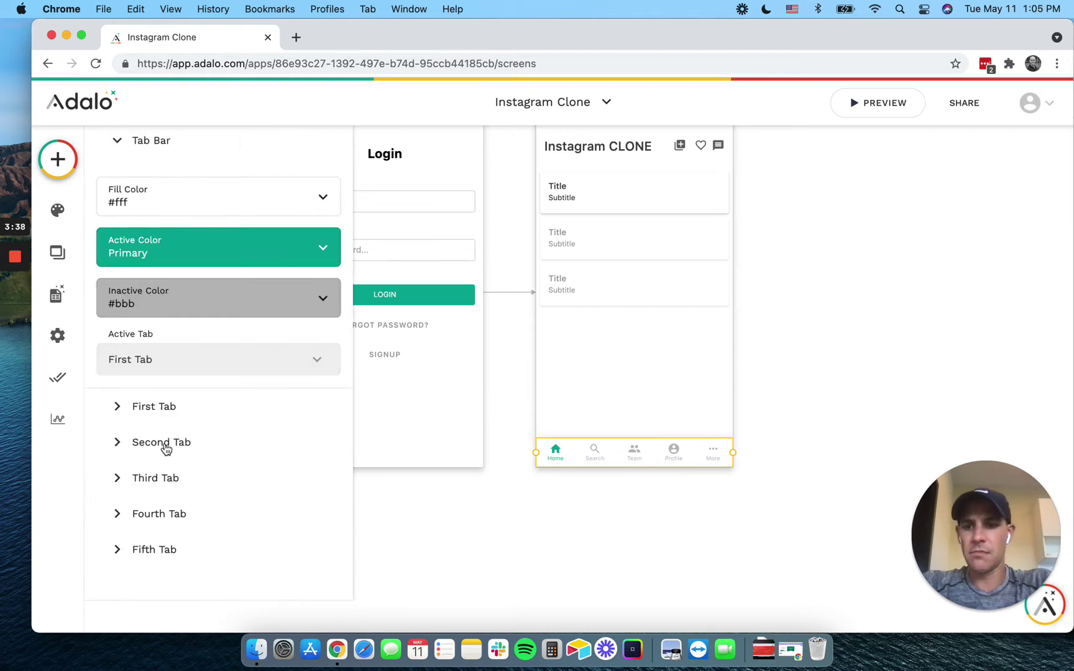
{"action": "left_click", "coordinate": [165, 415]}
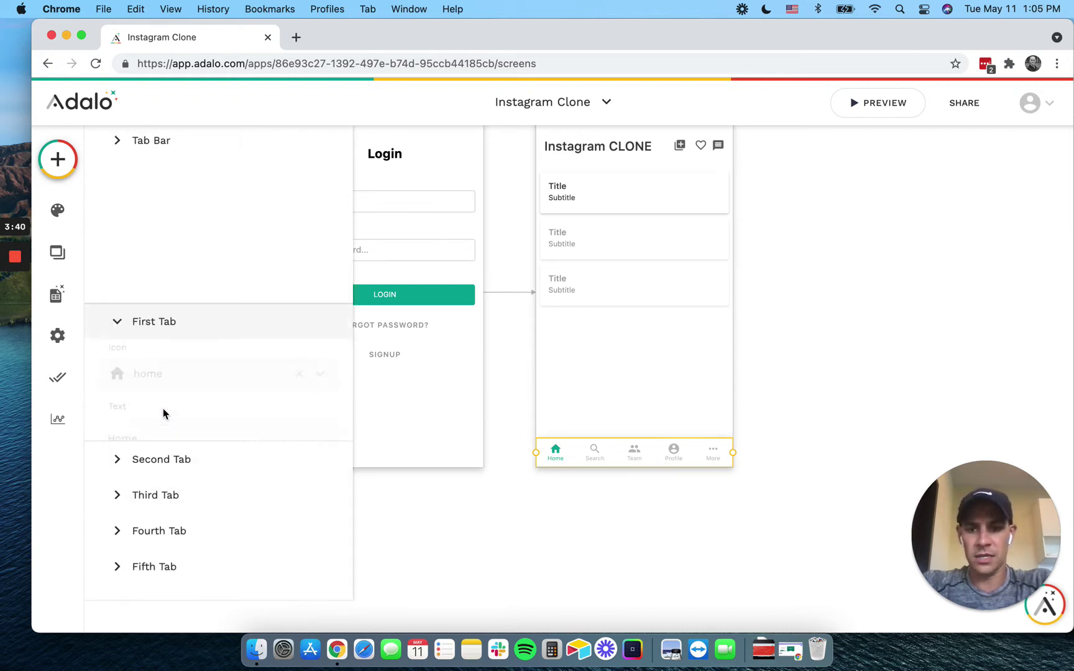
{"action": "double_click", "coordinate": [123, 297]}
{"action": "key", "text": "BackSpace"}
{"action": "left_click", "coordinate": [150, 494]}
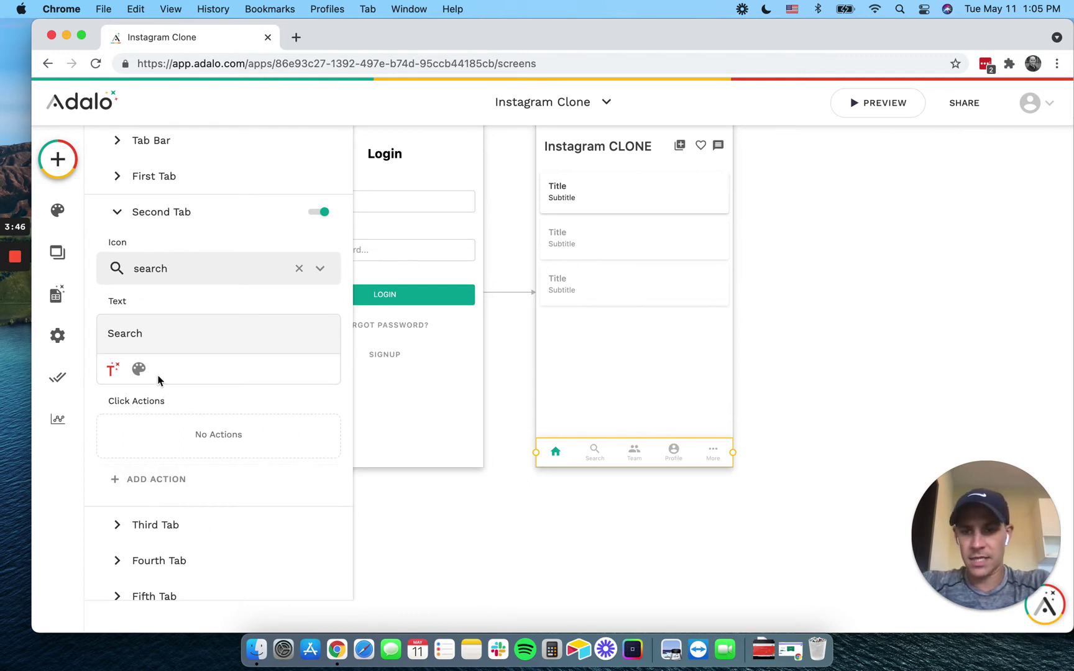
{"action": "double_click", "coordinate": [151, 339]}
{"action": "key", "text": "BackSpace"}
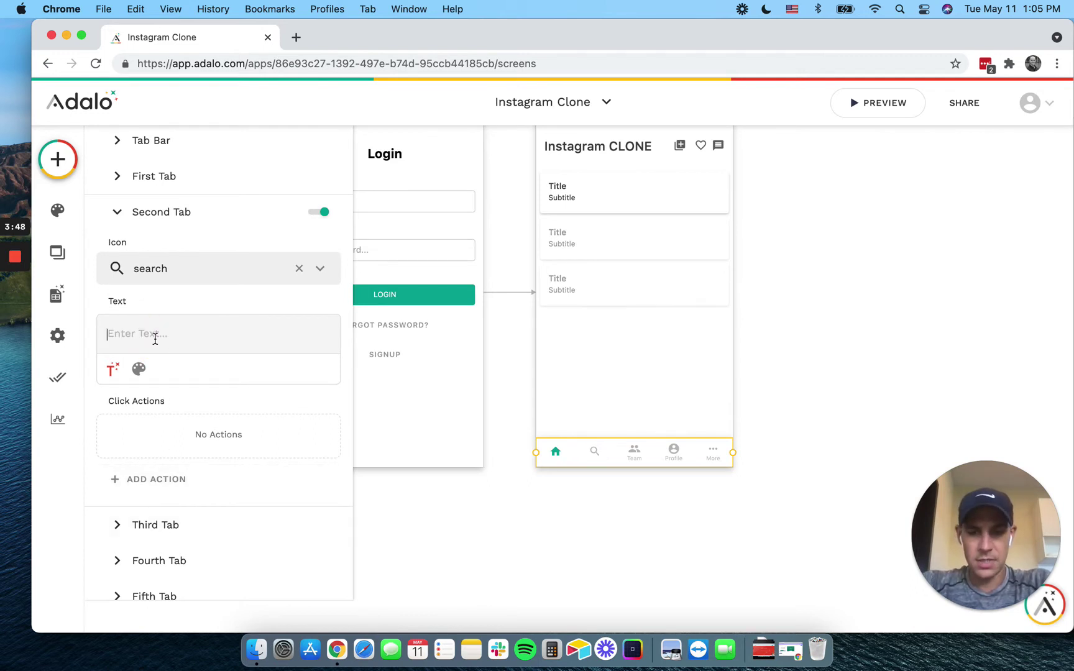
Clear the third tab's text label and set its icon to play_circle_outline.
{"action": "left_click", "coordinate": [147, 527]}
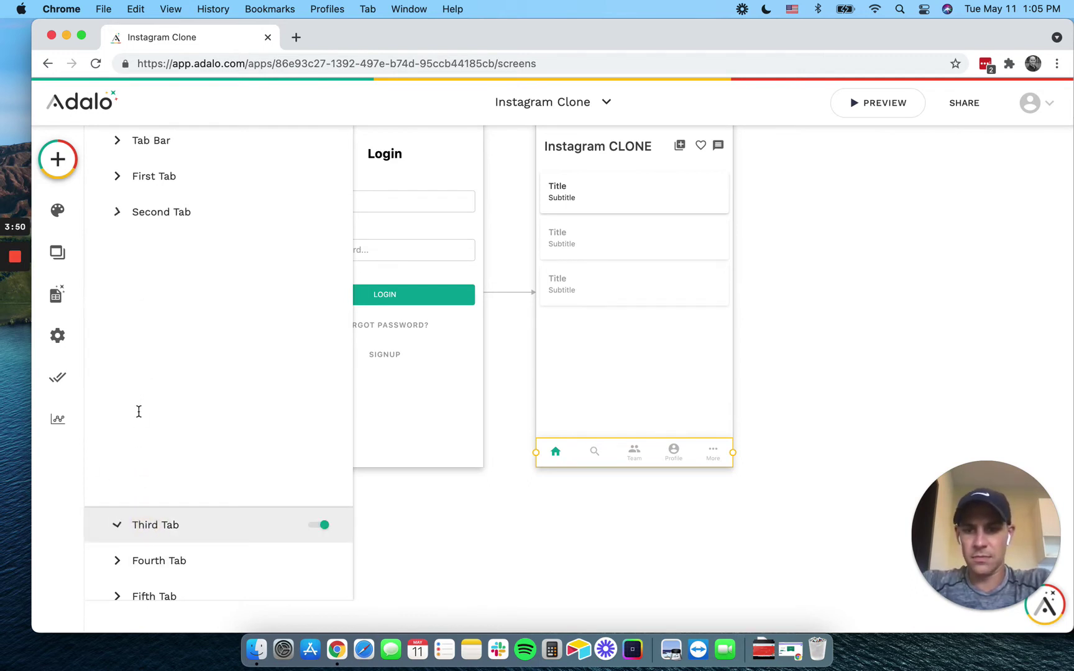
{"action": "left_click", "coordinate": [136, 368]}
{"action": "double_click", "coordinate": [136, 368]}
{"action": "key", "text": "BackSpace"}
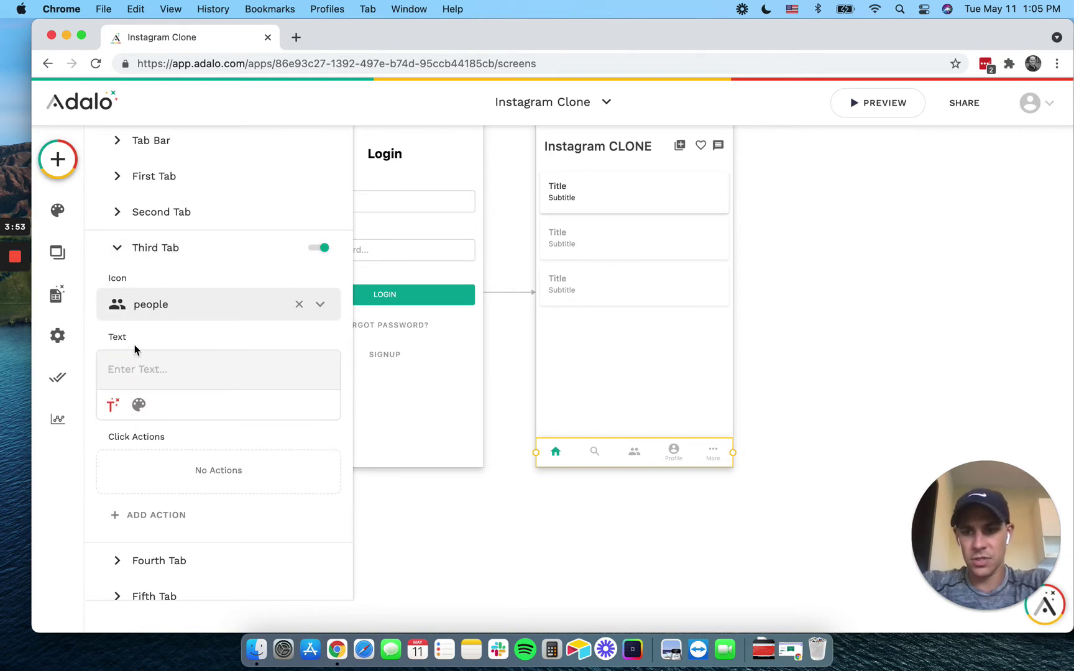
{"action": "left_click", "coordinate": [146, 304]}
{"action": "type", "text": "play"}
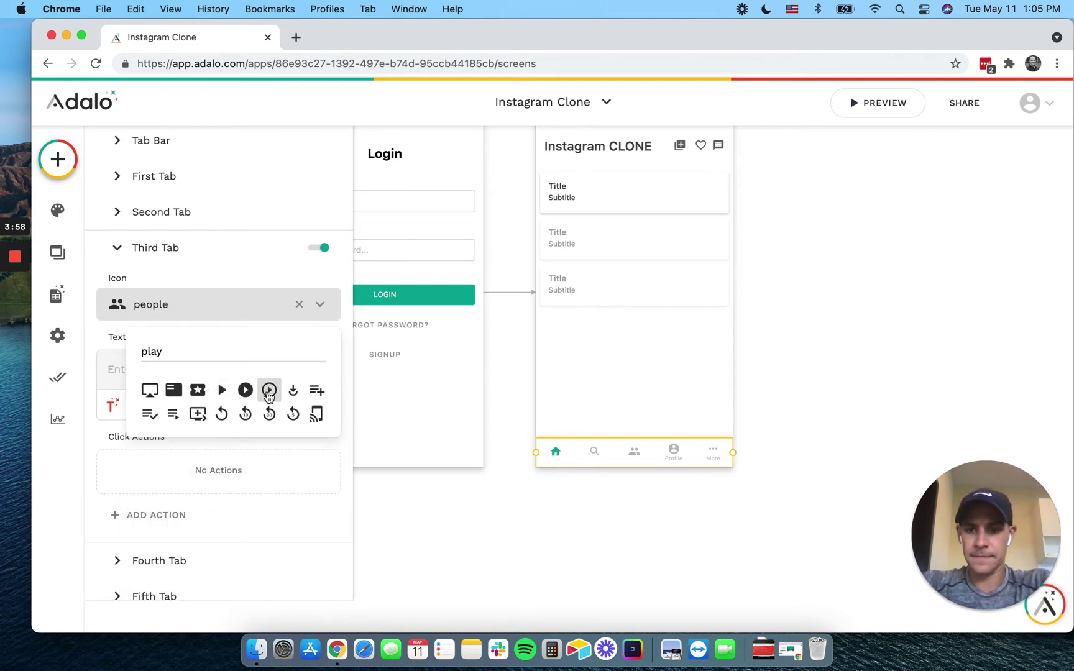
{"action": "left_click", "coordinate": [269, 390]}
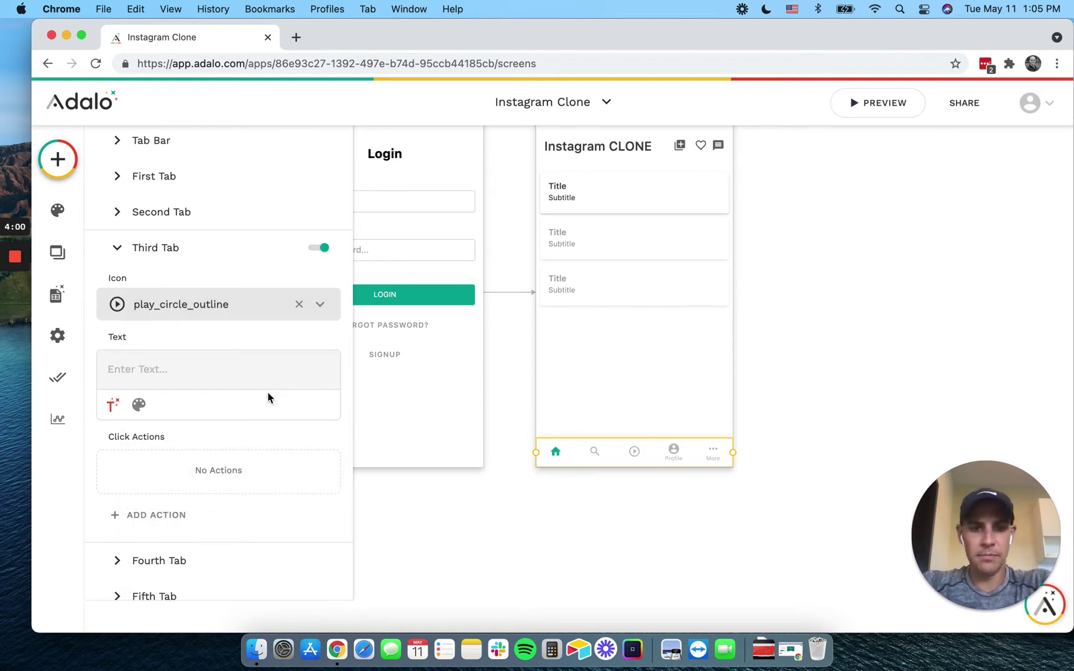
Set the fourth tab's icon to add_shopping_cart and clear its text label.
{"action": "left_click", "coordinate": [219, 558]}
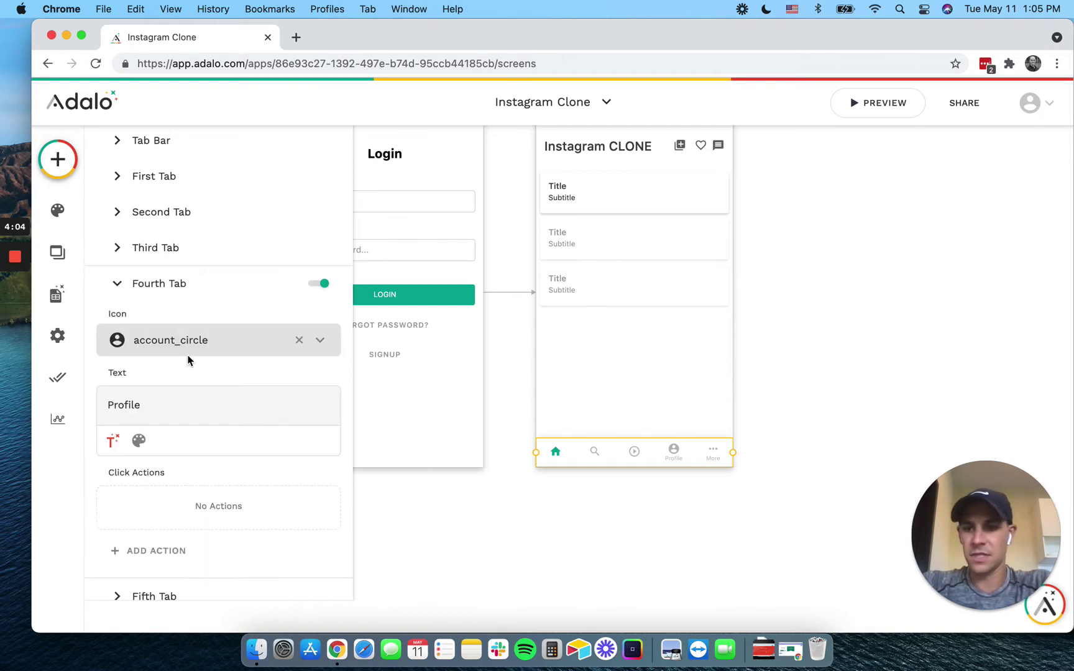
{"action": "left_click", "coordinate": [172, 340]}
{"action": "type", "text": "cart"}
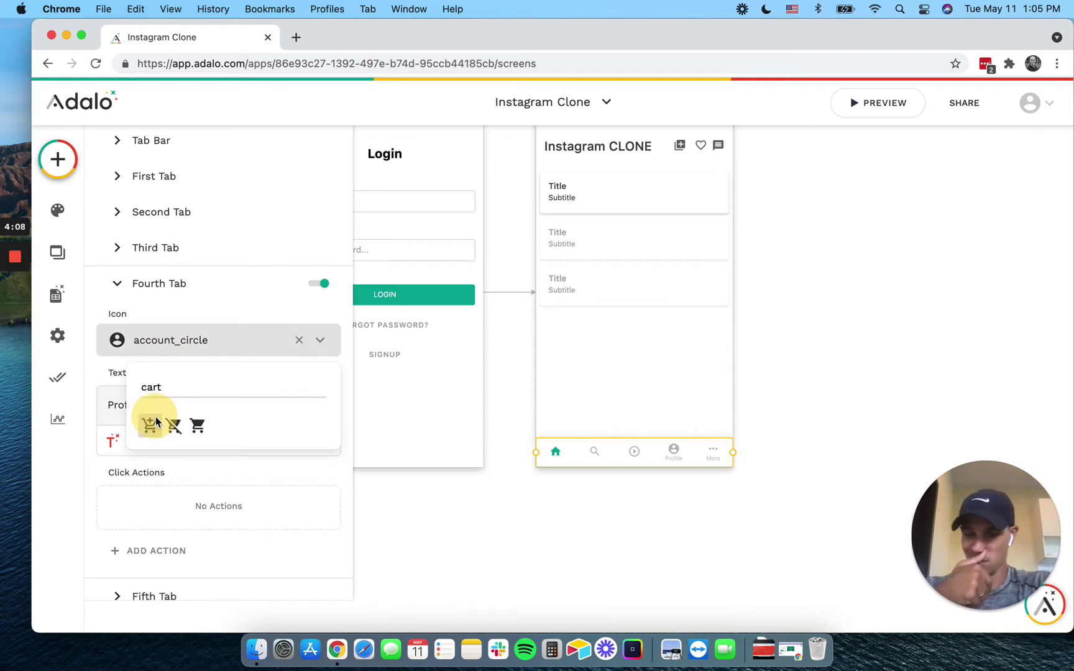
{"action": "left_click", "coordinate": [150, 425]}
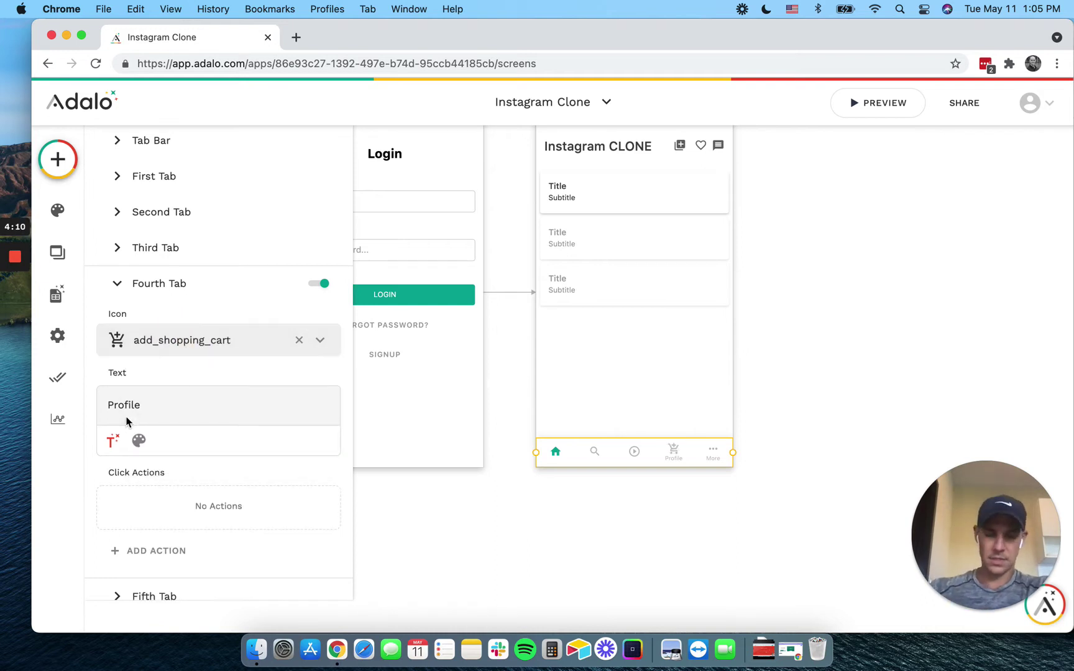
{"action": "double_click", "coordinate": [125, 405]}
{"action": "key", "text": "BackSpace"}
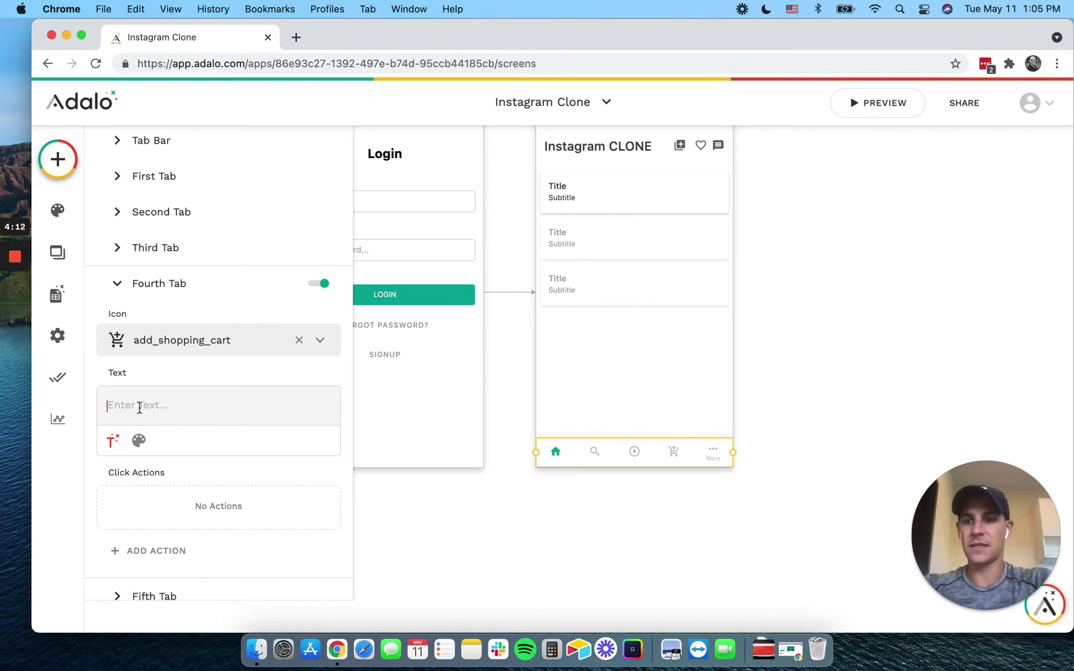
Set the fifth tab's icon to account_circle and clear its text label.
{"action": "scroll", "coordinate": [212, 553], "scroll_direction": "down", "scroll_amount": 2}
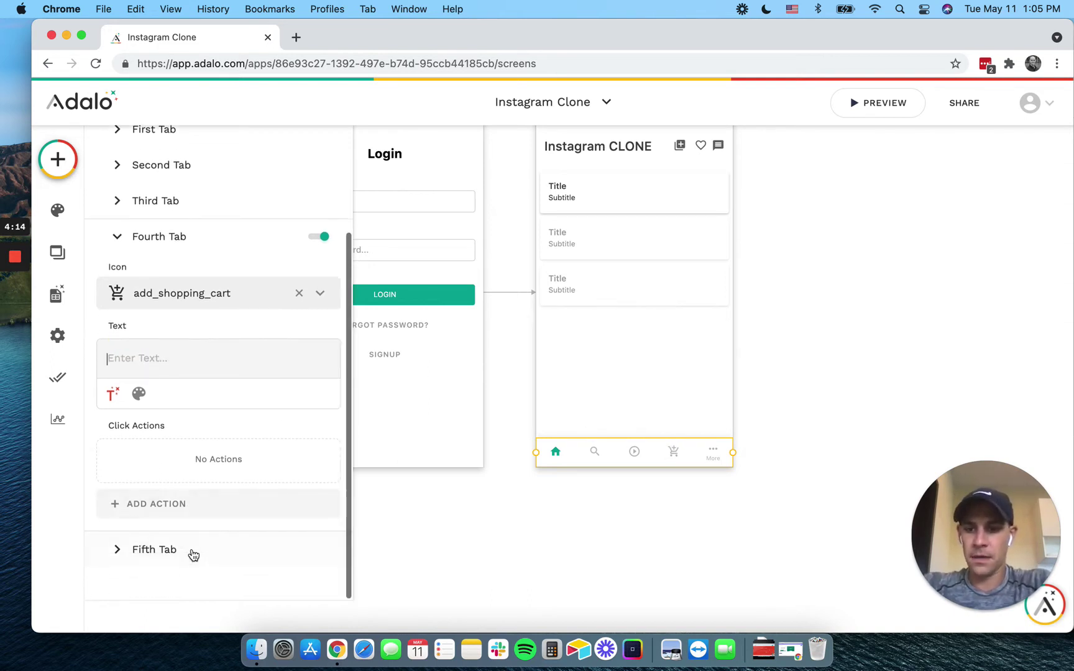
{"action": "left_click", "coordinate": [192, 554]}
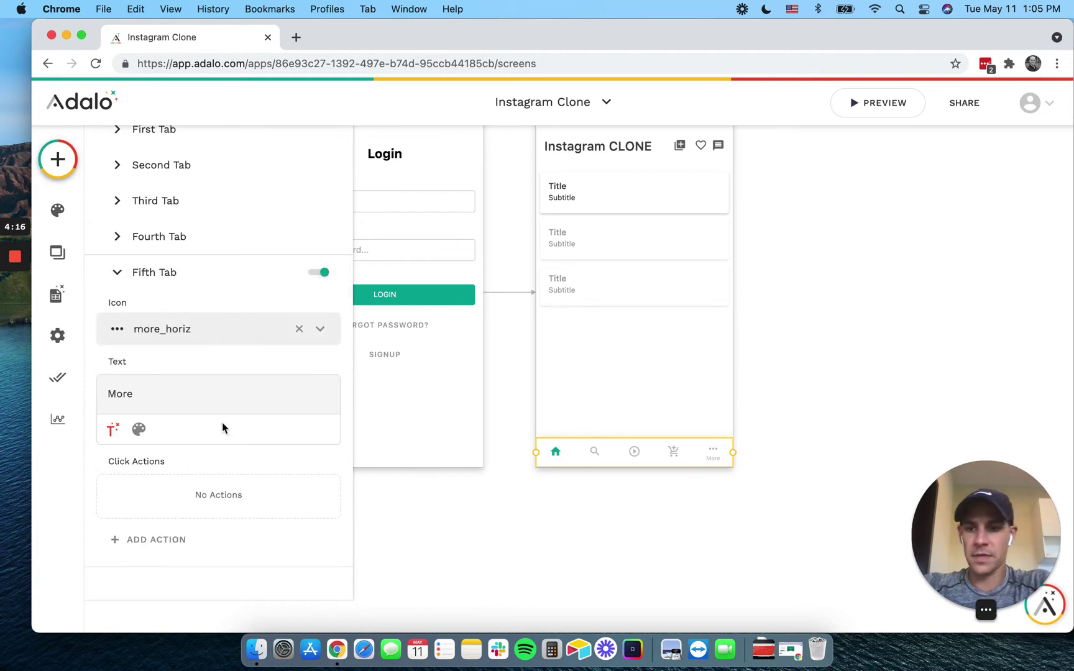
{"action": "left_click", "coordinate": [206, 337]}
{"action": "type", "text": "acco"}
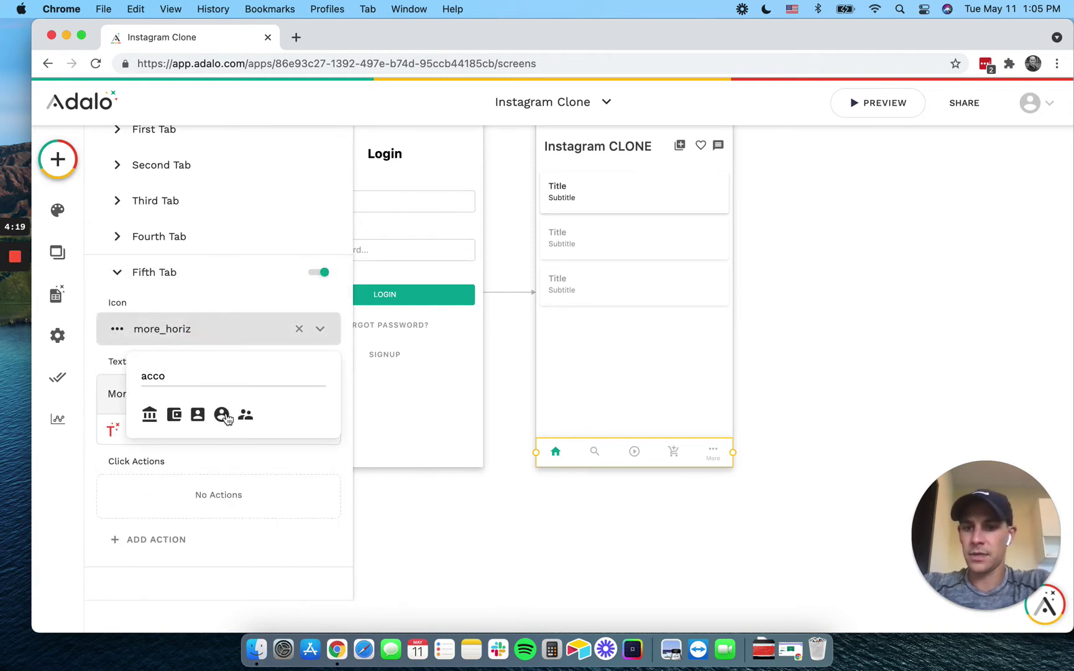
{"action": "left_click", "coordinate": [222, 416]}
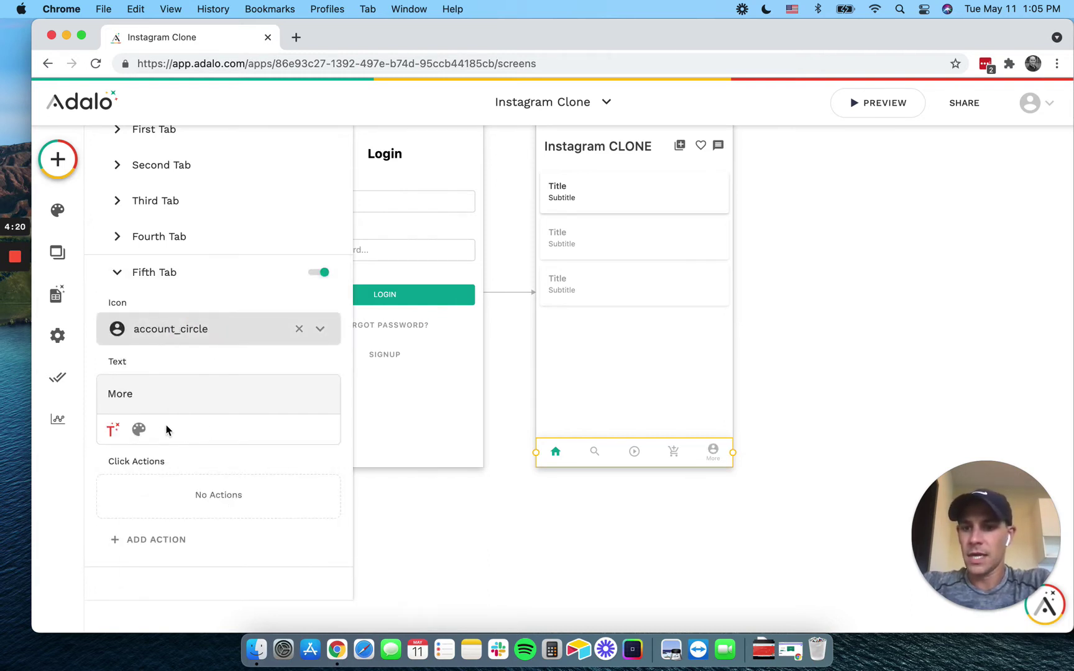
{"action": "left_click", "coordinate": [139, 395]}
{"action": "key", "text": "super+a"}
{"action": "key", "text": "BackSpace"}
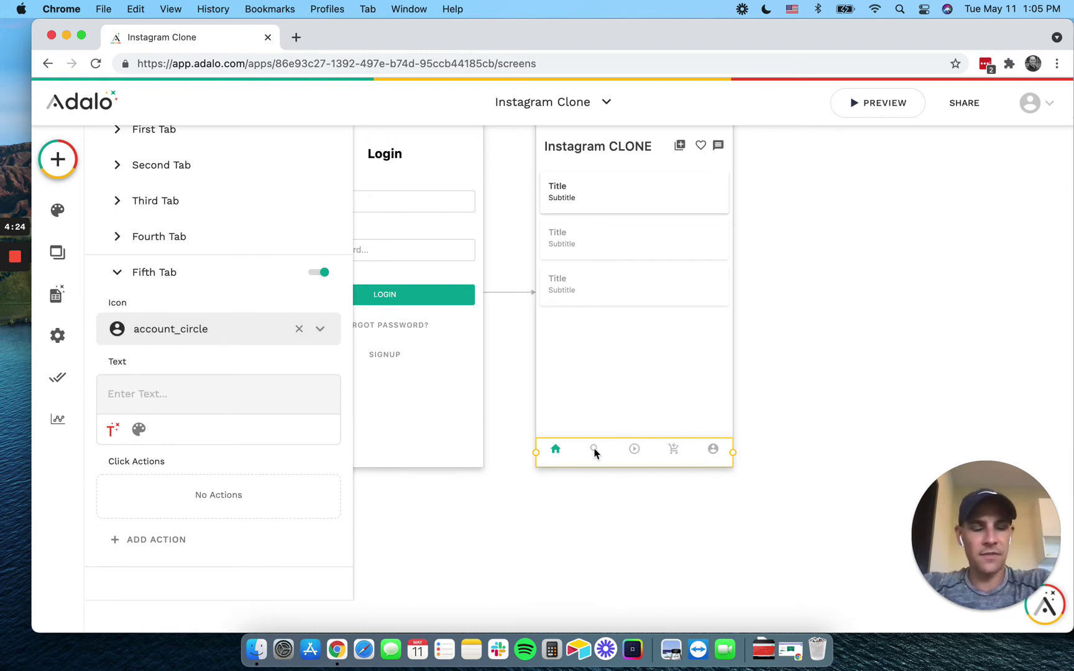
Move the custom list down slightly and place a Horizontal Chip List between it and the "Instagram CLONE" heading.
{"action": "left_click", "coordinate": [651, 248]}
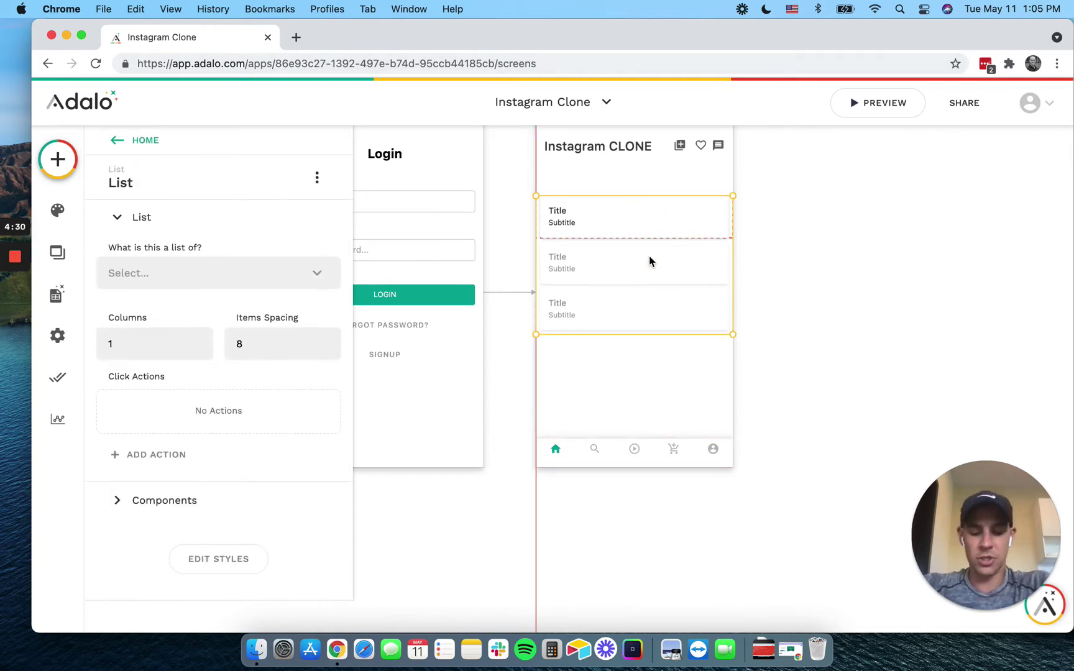
{"action": "left_click", "coordinate": [59, 159]}
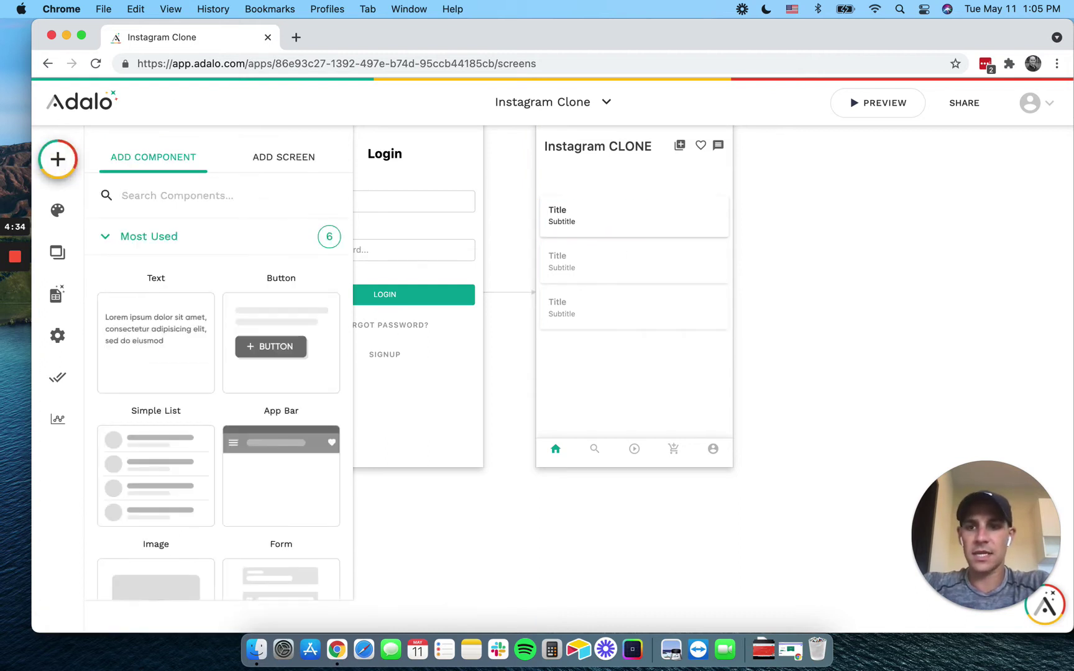
{"action": "type", "text": "hor"}
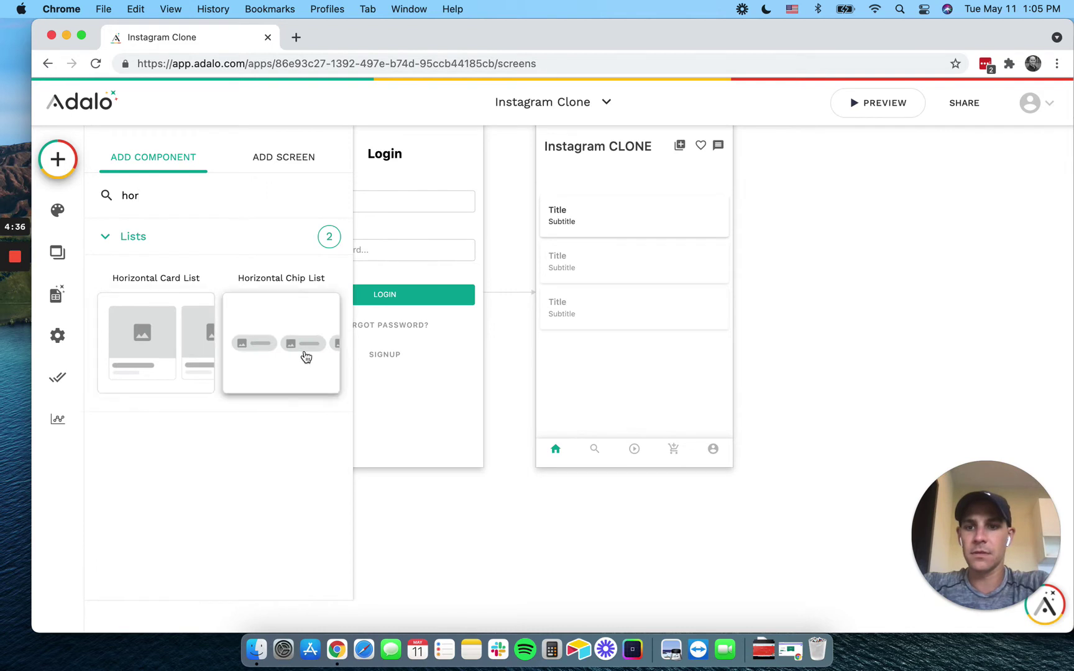
{"action": "left_click", "coordinate": [628, 184]}
{"action": "left_click_drag", "start_coordinate": [627, 186], "coordinate": [638, 184]}
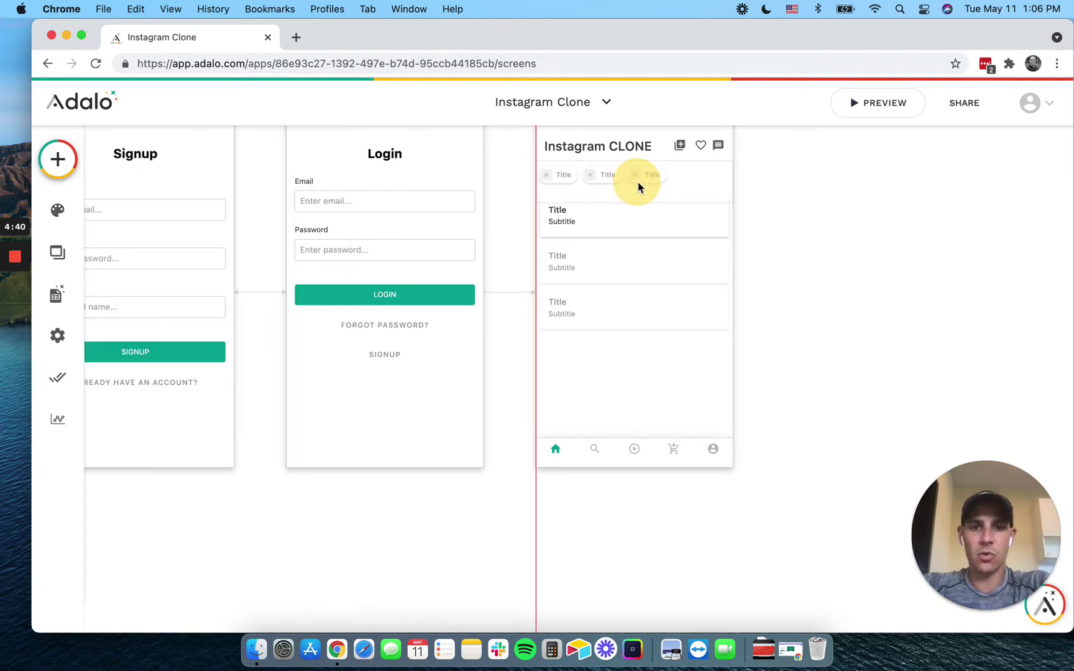
Move the custom list further down the Home screen and open the Horizontal Chip List's list settings.
{"action": "left_click", "coordinate": [651, 344]}
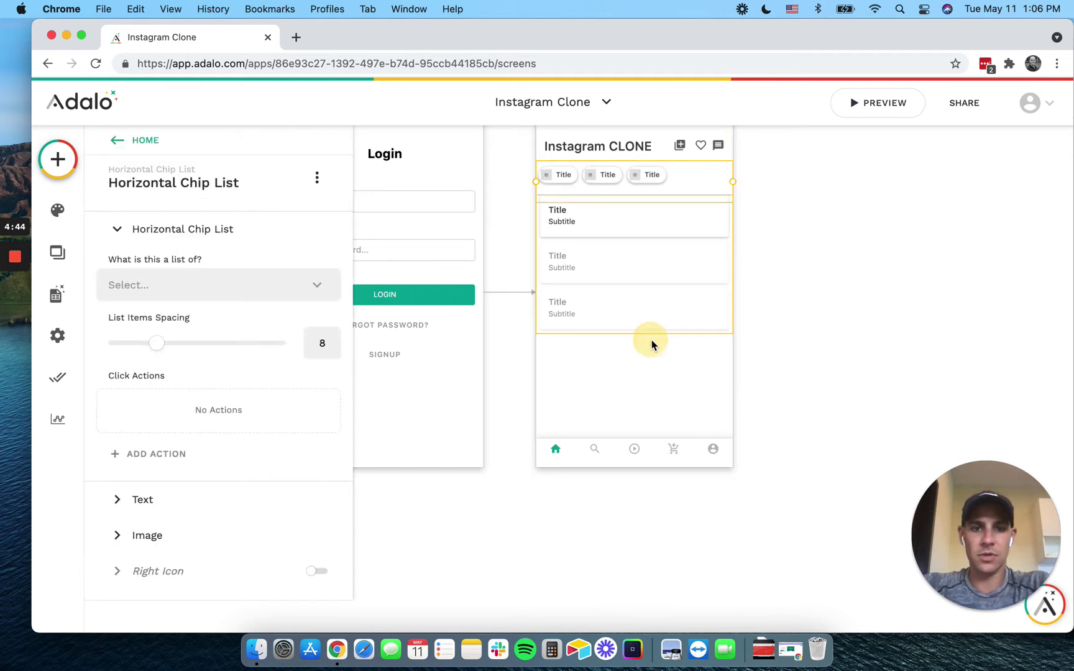
{"action": "left_click_drag", "start_coordinate": [652, 332], "coordinate": [651, 305]}
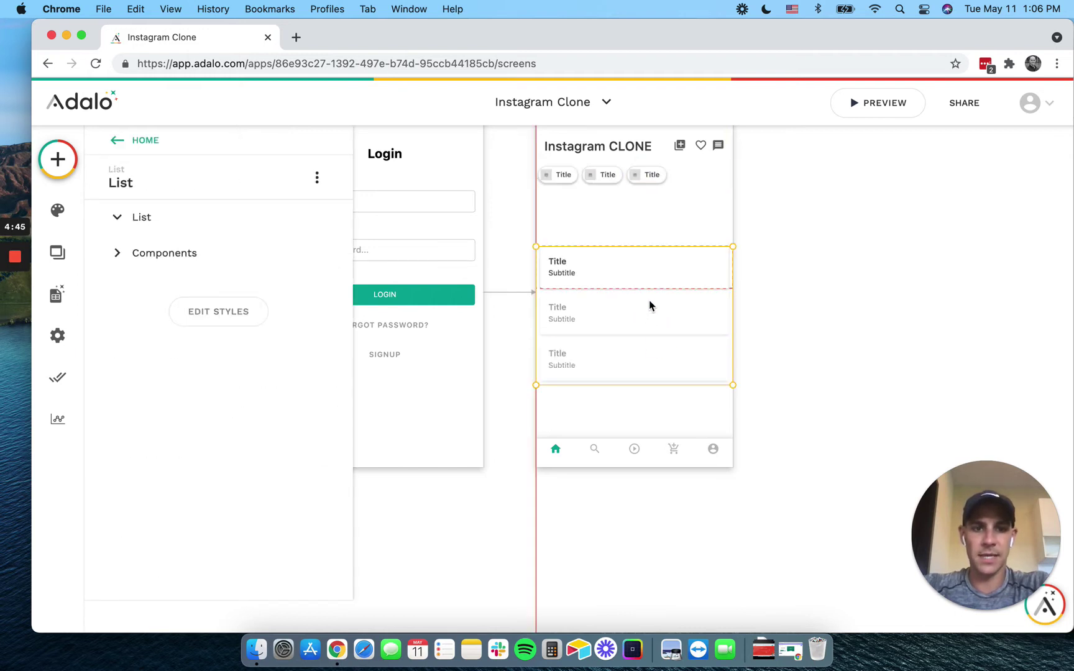
{"action": "left_click", "coordinate": [634, 175]}
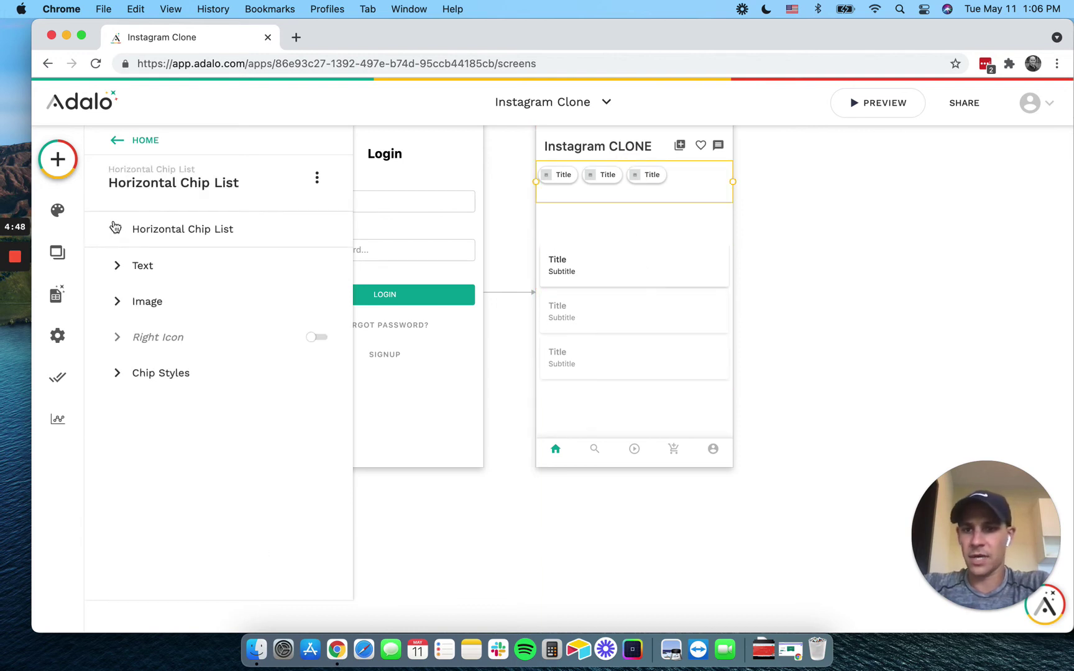
{"action": "left_click", "coordinate": [118, 229]}
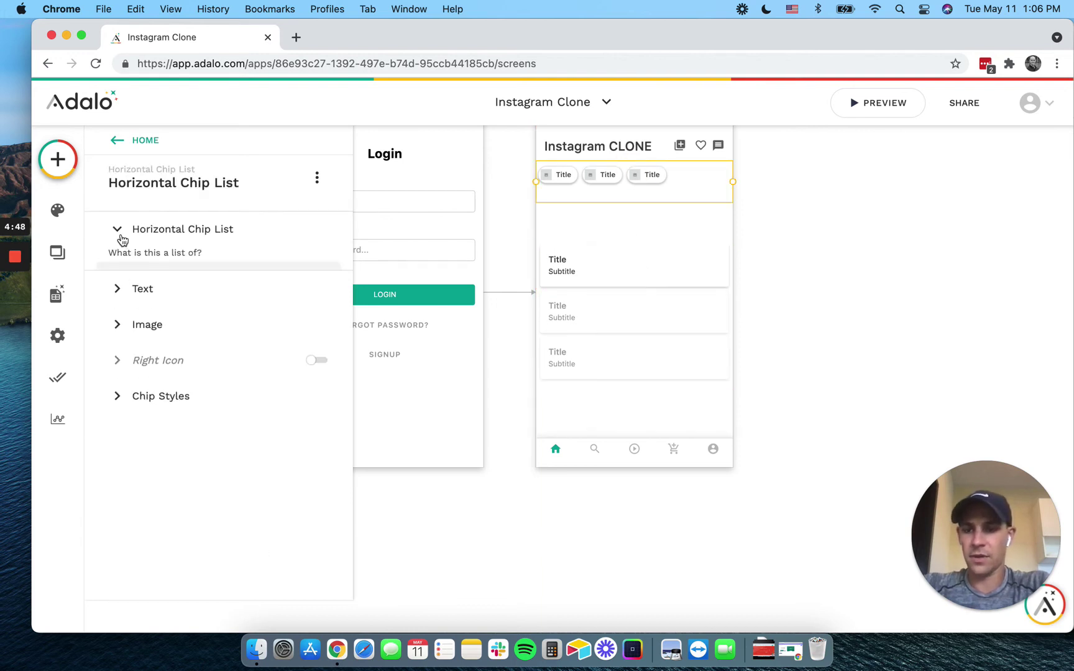
Add a relationship property from the Users collection to Users and name it "following".
{"action": "left_click", "coordinate": [57, 297]}
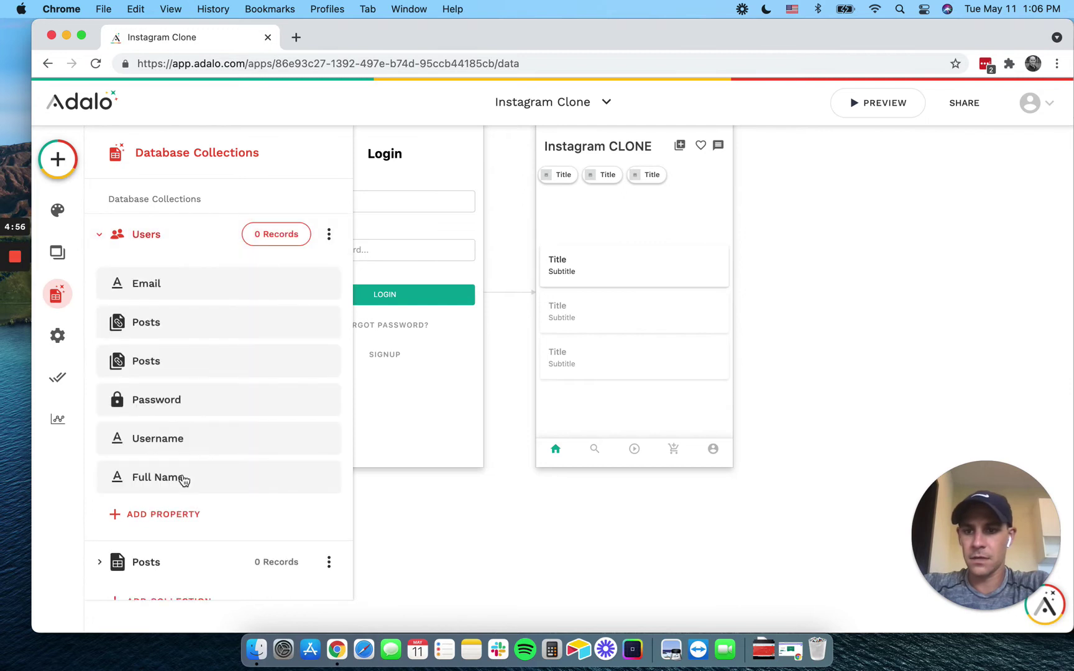
{"action": "left_click", "coordinate": [176, 517]}
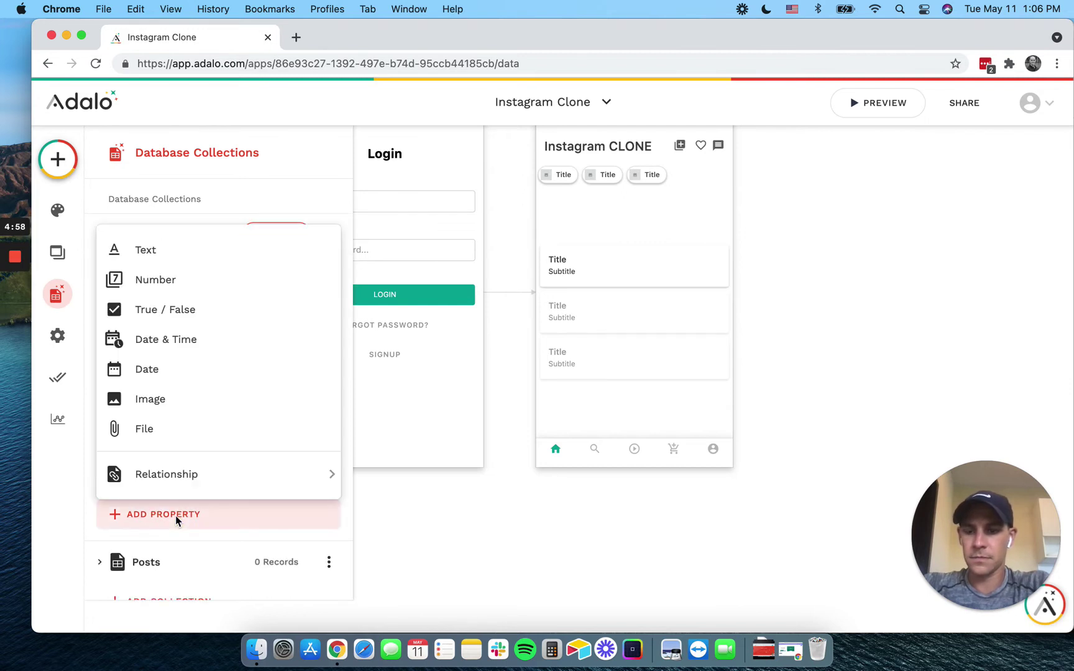
{"action": "mouse_move", "coordinate": [183, 478]}
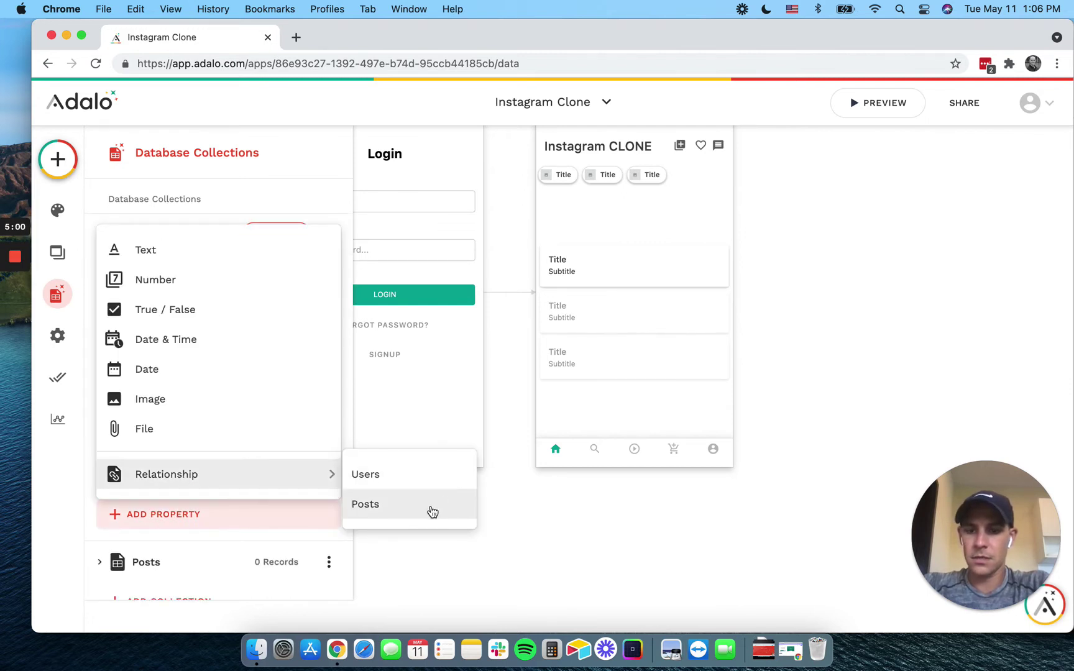
{"action": "left_click", "coordinate": [411, 480]}
{"action": "left_click", "coordinate": [507, 452]}
{"action": "left_click", "coordinate": [743, 571]}
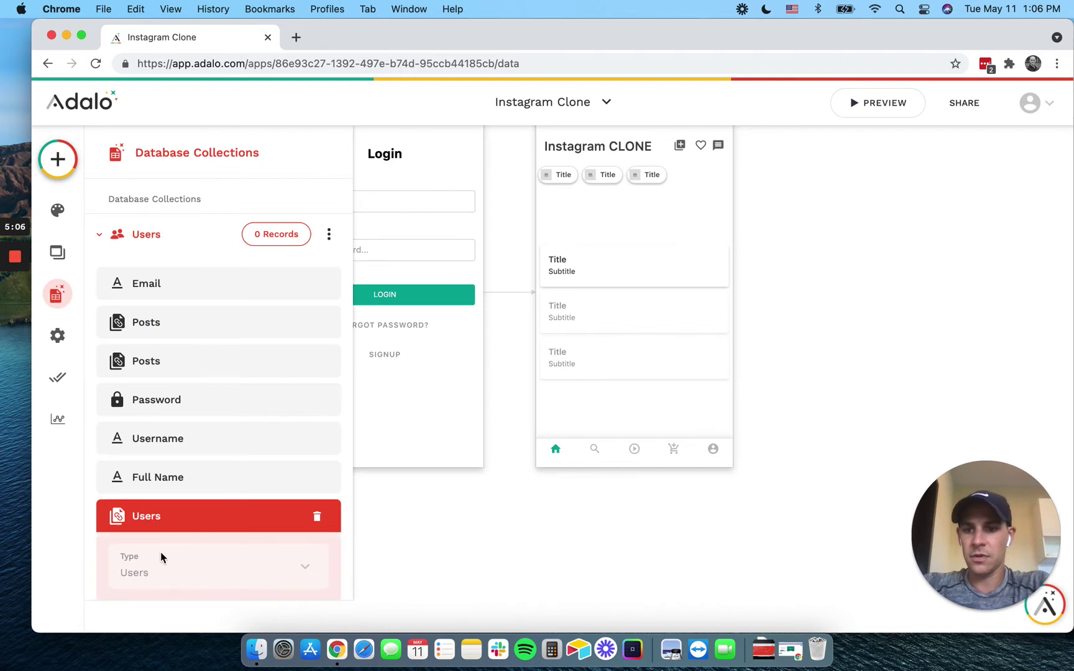
{"action": "double_click", "coordinate": [155, 487]}
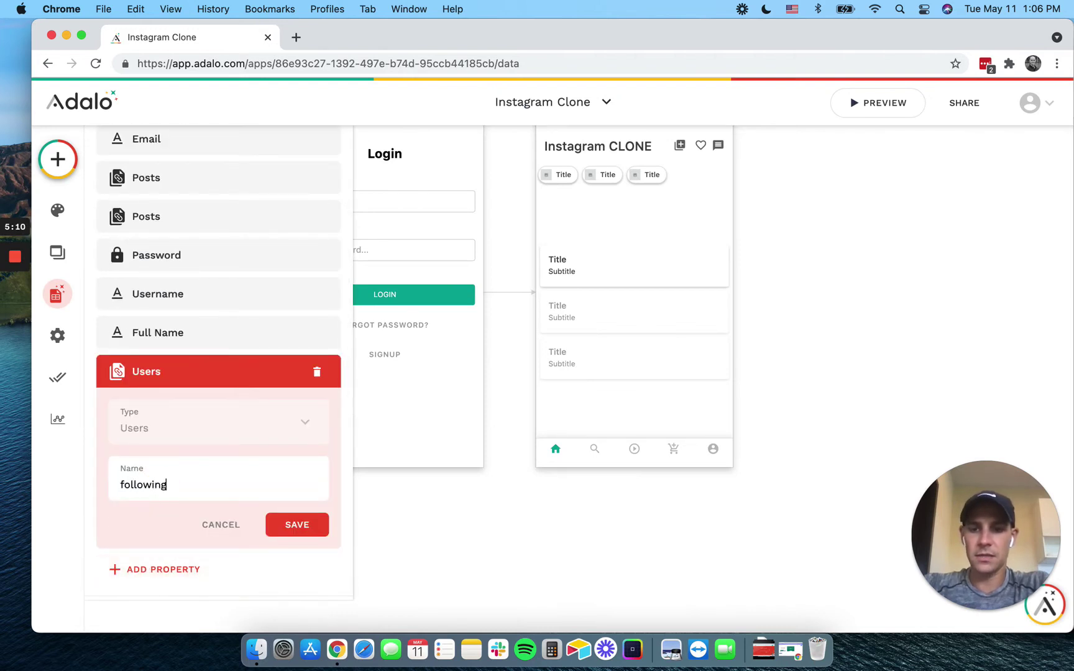
{"action": "left_click", "coordinate": [289, 525]}
Make the Horizontal Chip List a list of Users, filtered to Logged In User > Following.
{"action": "left_click", "coordinate": [636, 174]}
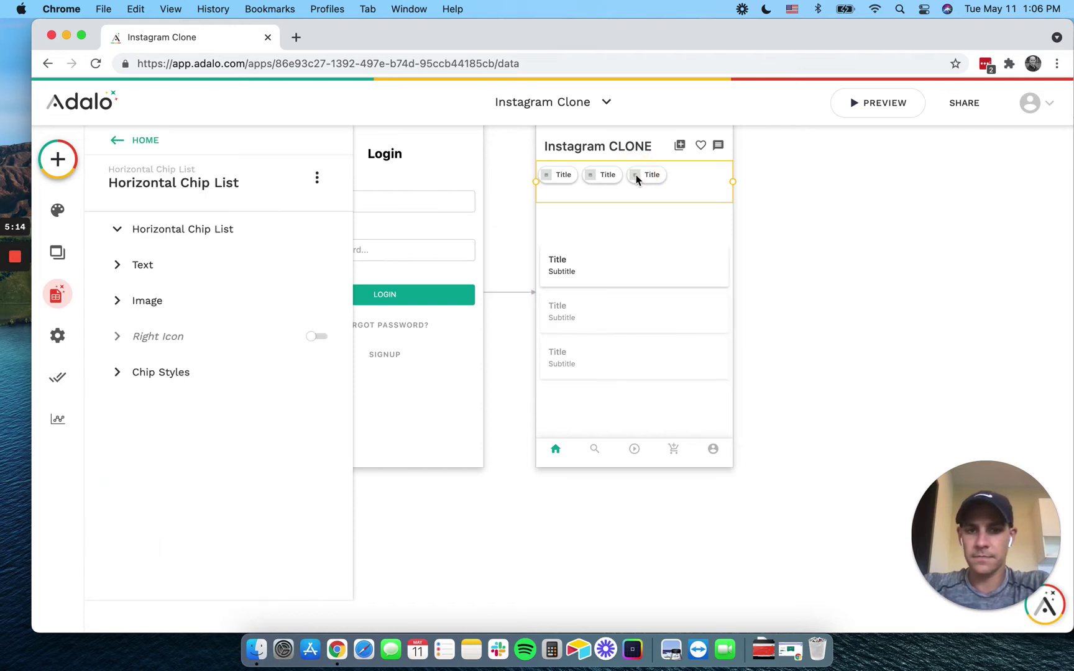
{"action": "left_click", "coordinate": [116, 224]}
{"action": "left_click", "coordinate": [182, 285]}
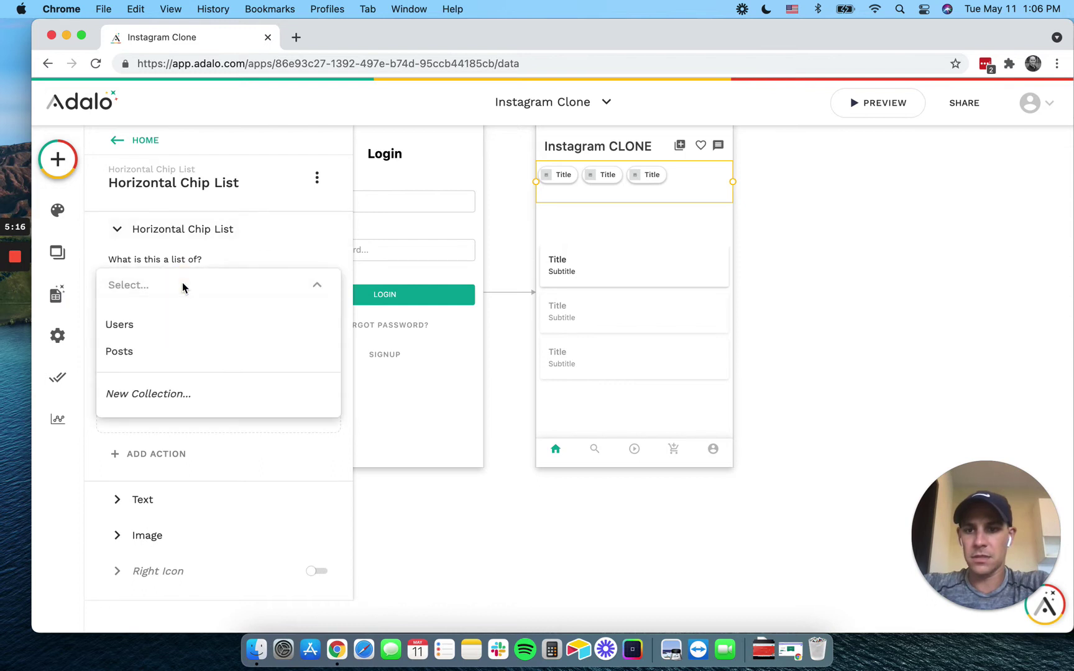
{"action": "left_click", "coordinate": [177, 325]}
{"action": "left_click", "coordinate": [180, 352]}
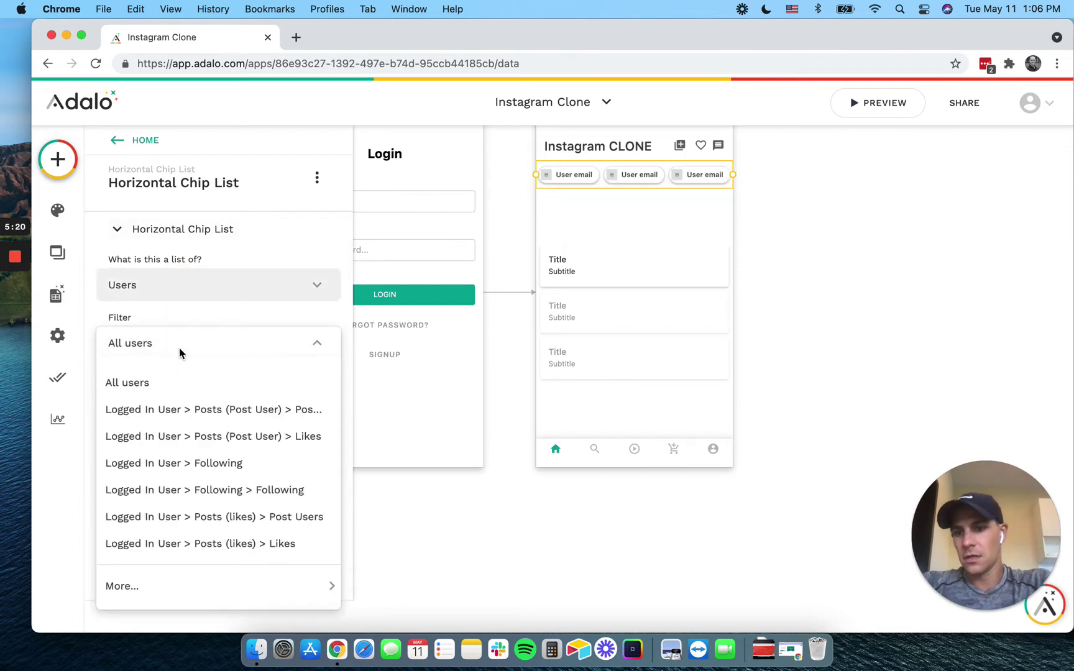
{"action": "left_click", "coordinate": [187, 463]}
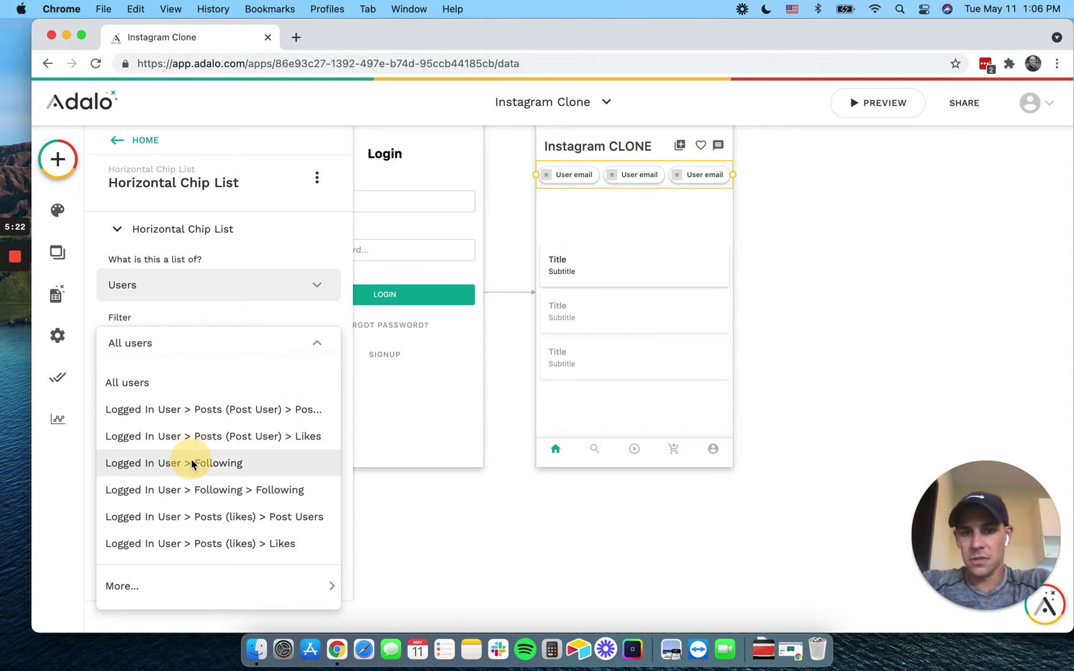
Sort the chip list by Updated Date - Newest to Oldest.
{"action": "scroll", "coordinate": [192, 463], "scroll_direction": "down", "scroll_amount": 1}
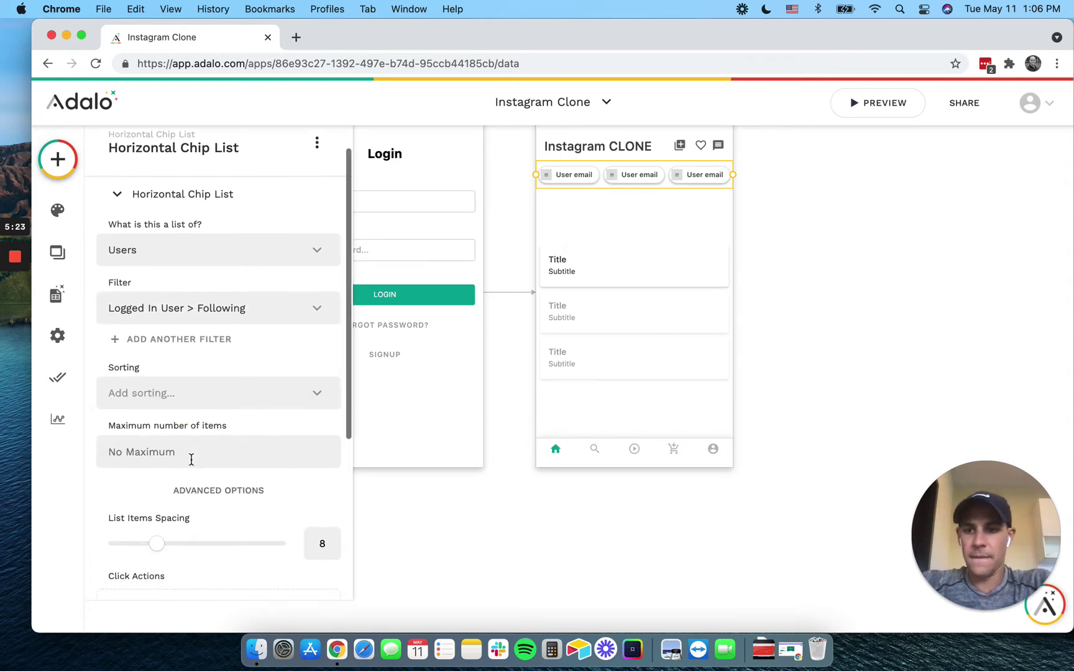
{"action": "left_click", "coordinate": [235, 396]}
{"action": "scroll", "coordinate": [231, 302], "scroll_direction": "down", "scroll_amount": 3}
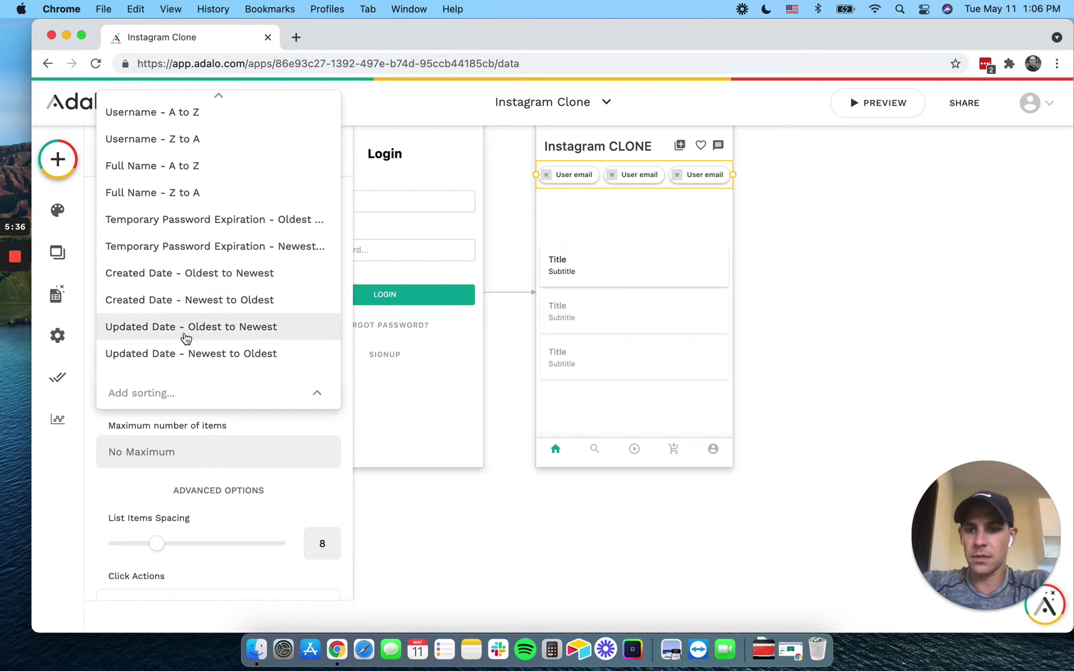
{"action": "left_click", "coordinate": [187, 354]}
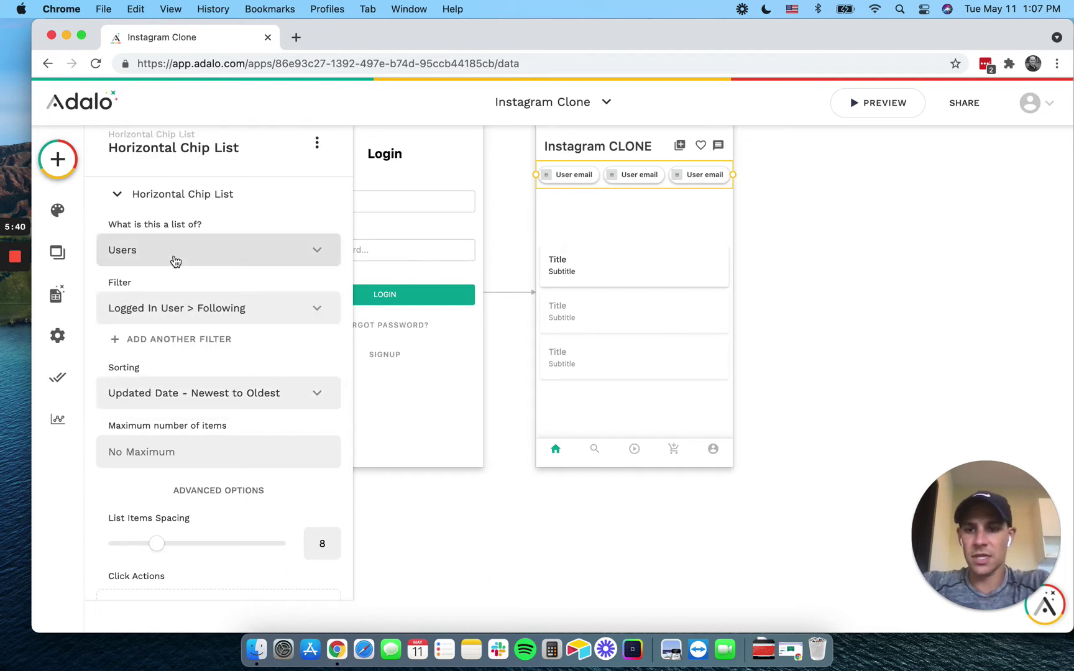
Replace the chip list's title text with magic text for the Current User's Username.
{"action": "scroll", "coordinate": [221, 435], "scroll_direction": "down", "scroll_amount": 4}
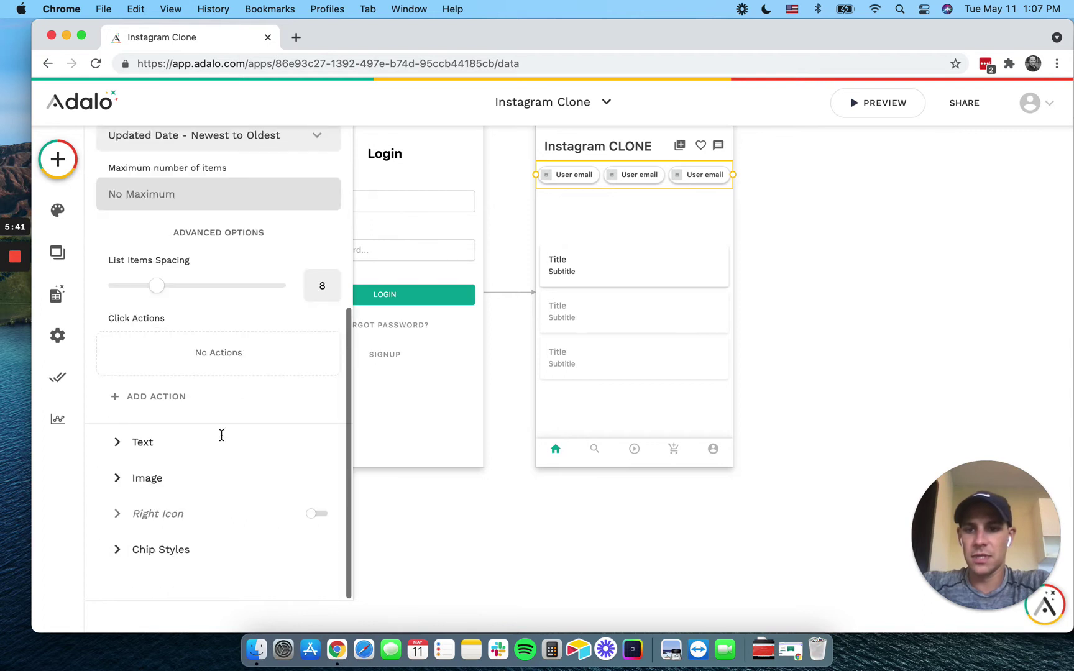
{"action": "left_click", "coordinate": [176, 453]}
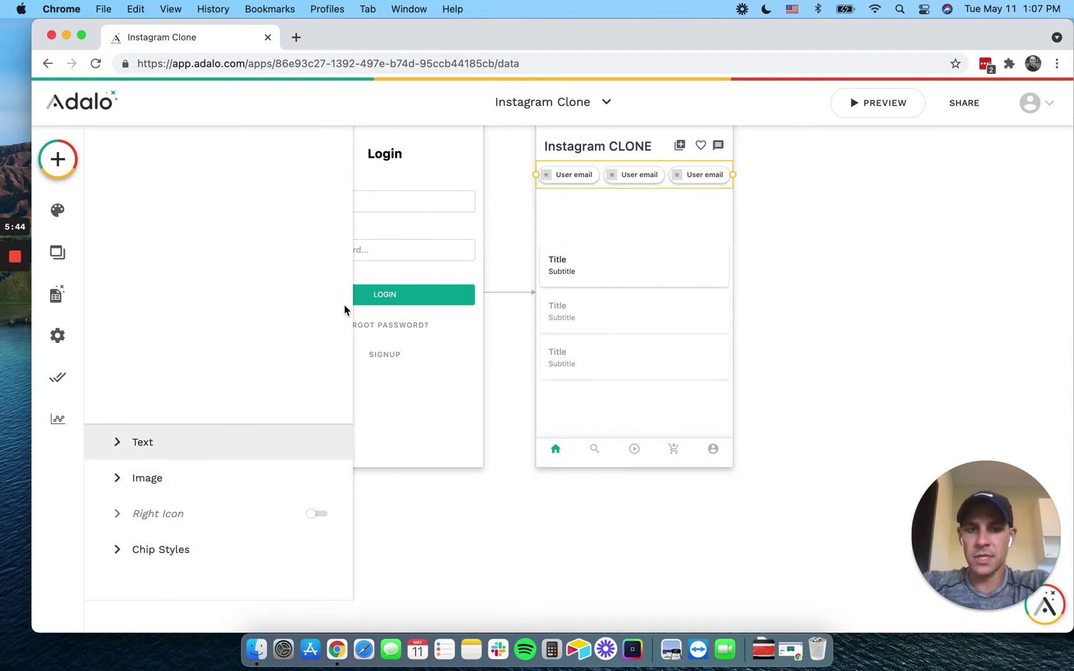
{"action": "left_click", "coordinate": [249, 332]}
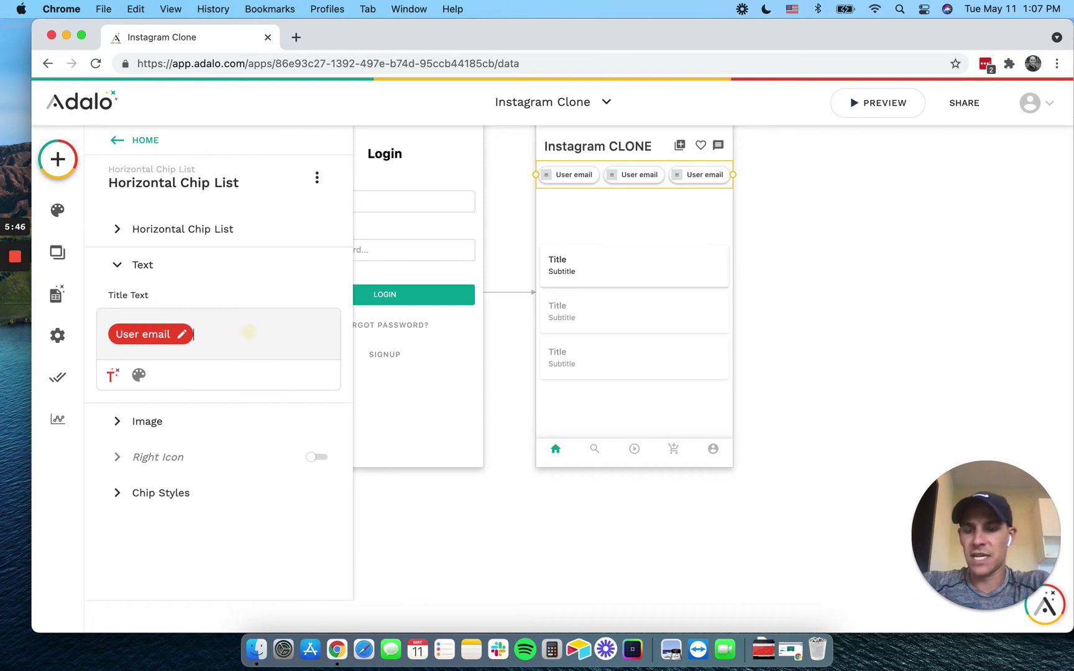
{"action": "key", "text": "BackSpace"}
{"action": "left_click", "coordinate": [113, 367]}
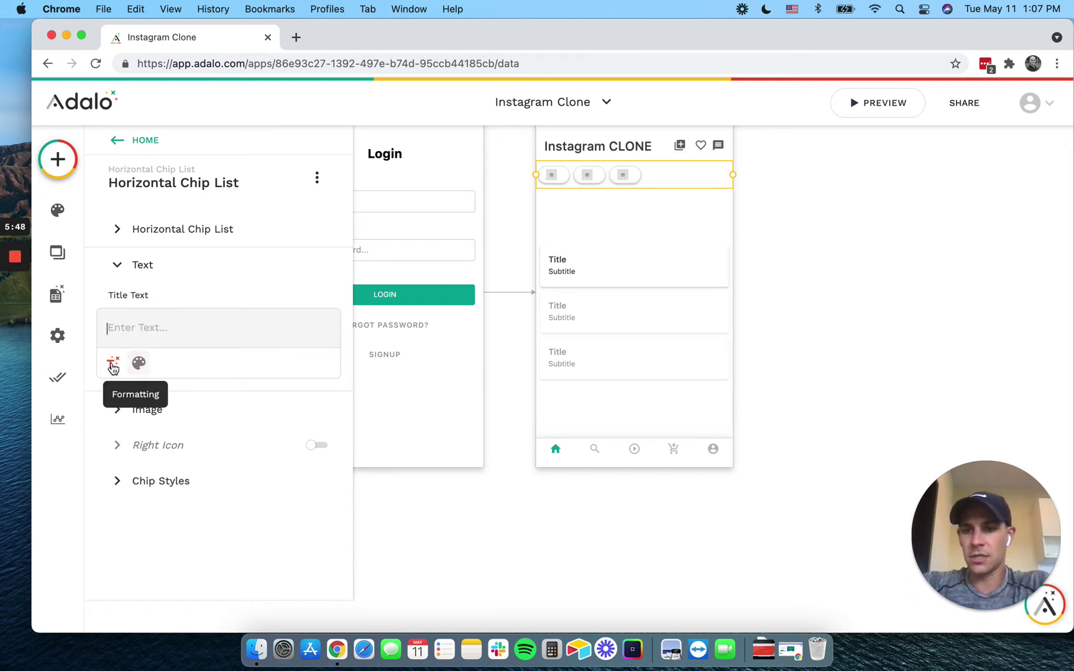
{"action": "left_click", "coordinate": [57, 378]}
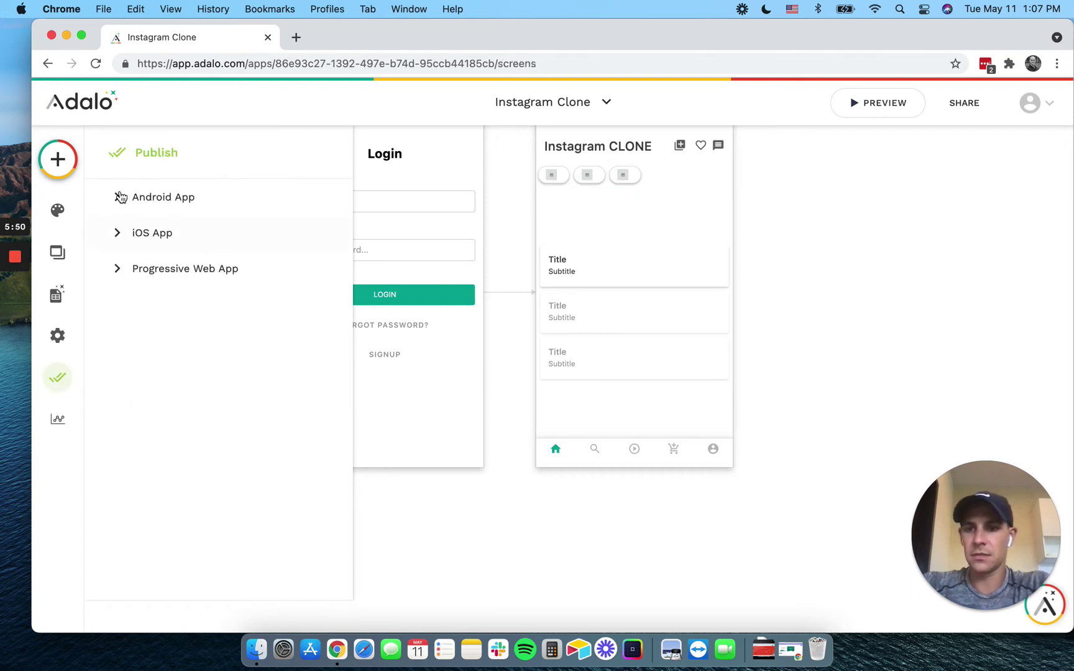
{"action": "left_click", "coordinate": [581, 175]}
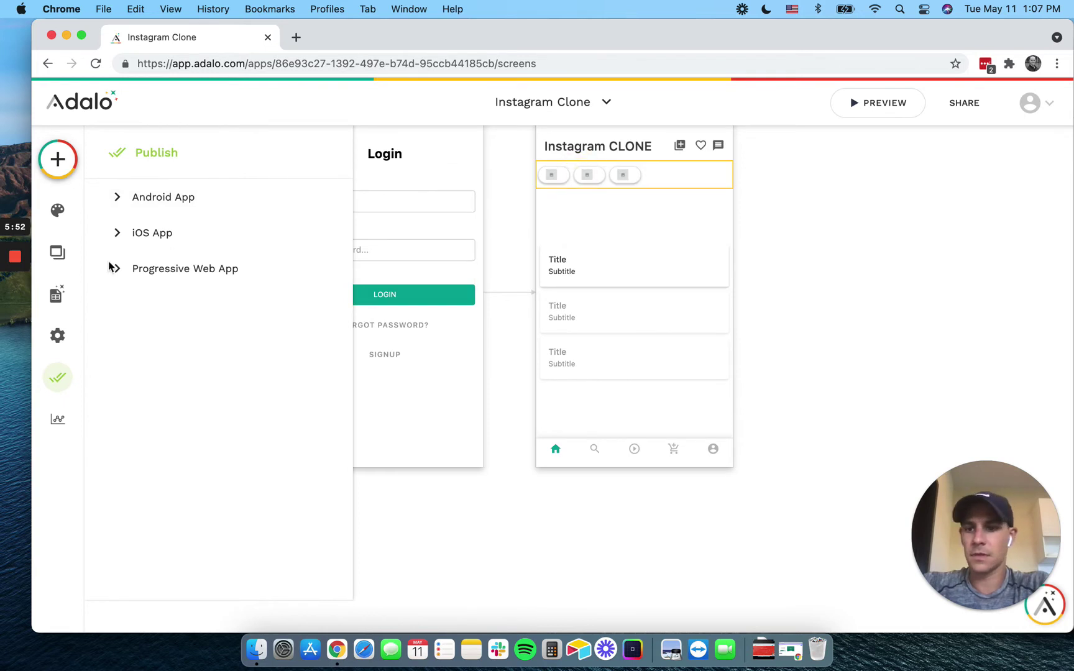
{"action": "scroll", "coordinate": [235, 346], "scroll_direction": "down", "scroll_amount": 5}
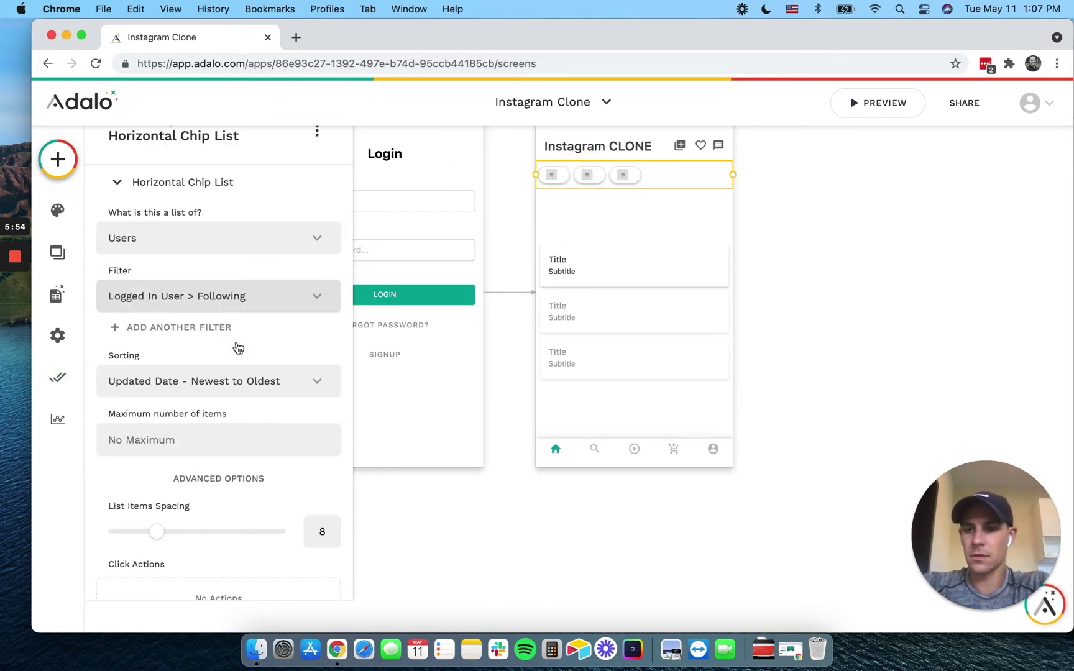
{"action": "left_click", "coordinate": [199, 442]}
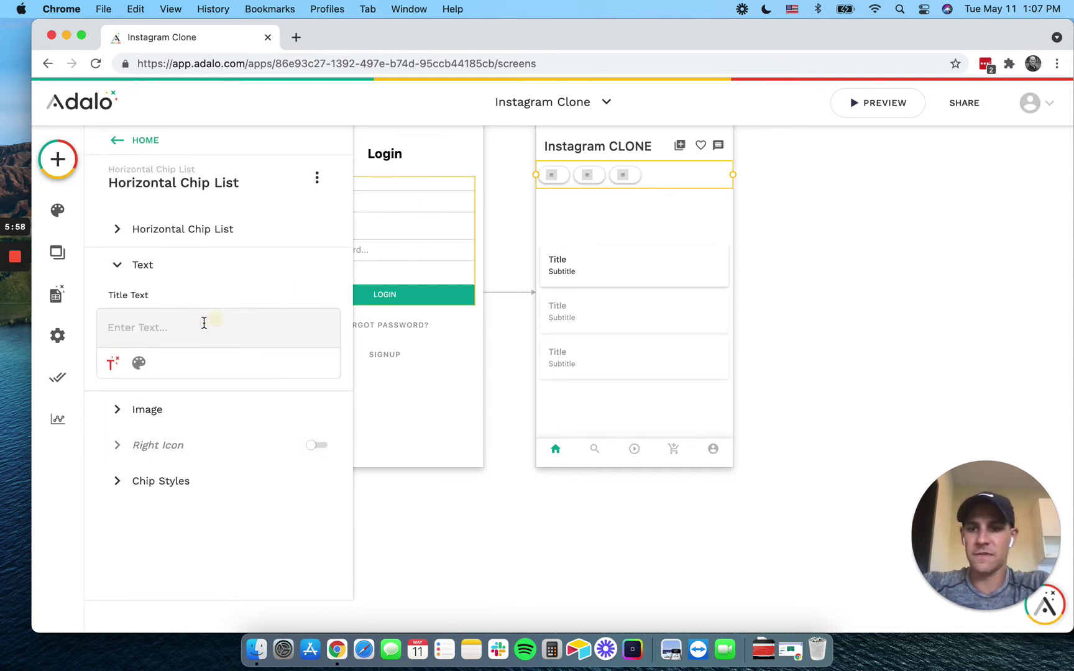
{"action": "left_click", "coordinate": [136, 332]}
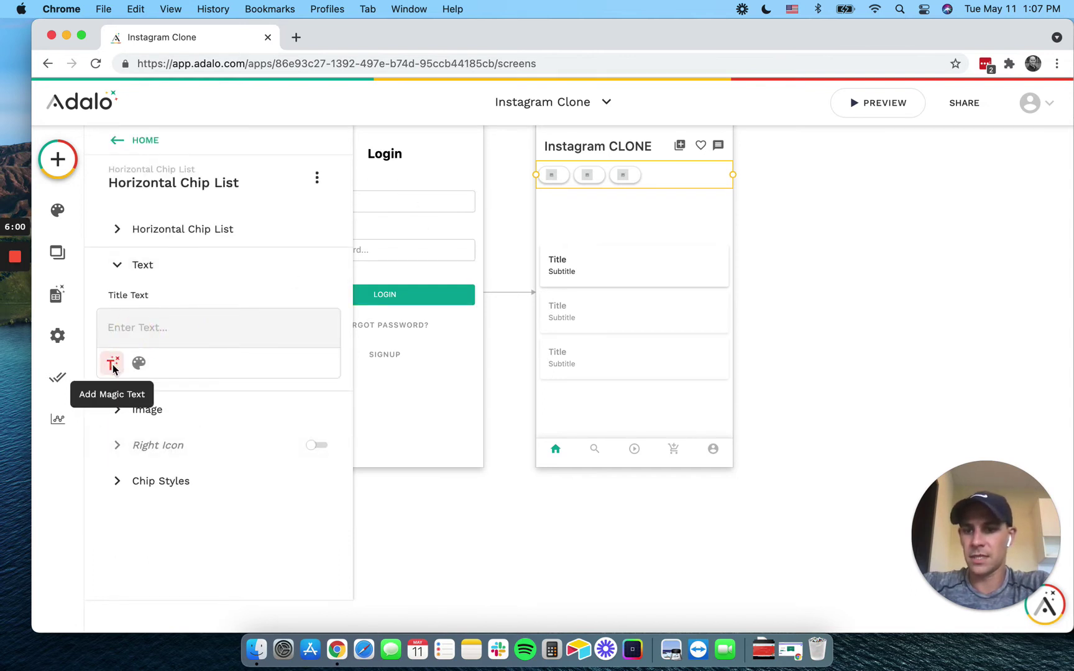
{"action": "left_click", "coordinate": [112, 365]}
{"action": "left_click", "coordinate": [167, 176]}
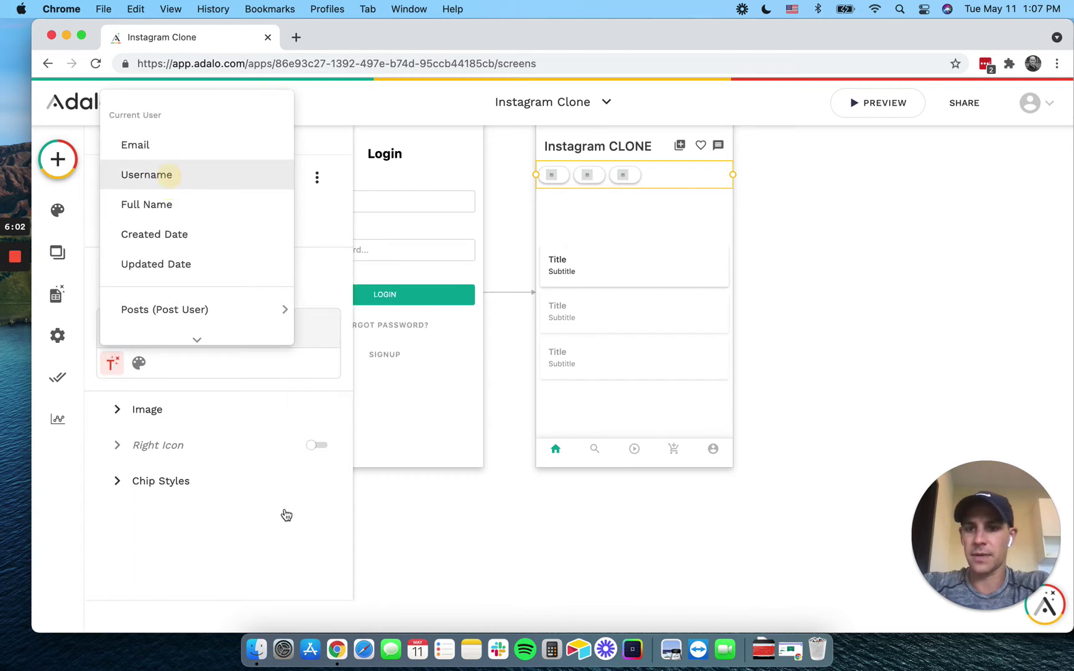
{"action": "left_click", "coordinate": [252, 423]}
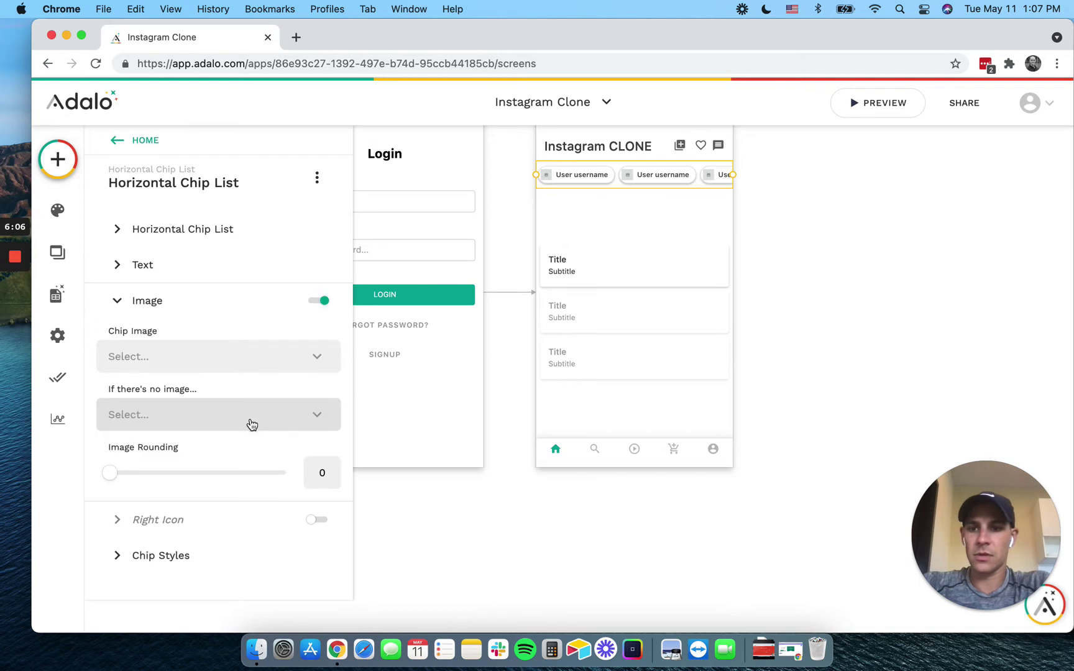
{"action": "left_click", "coordinate": [244, 355]}
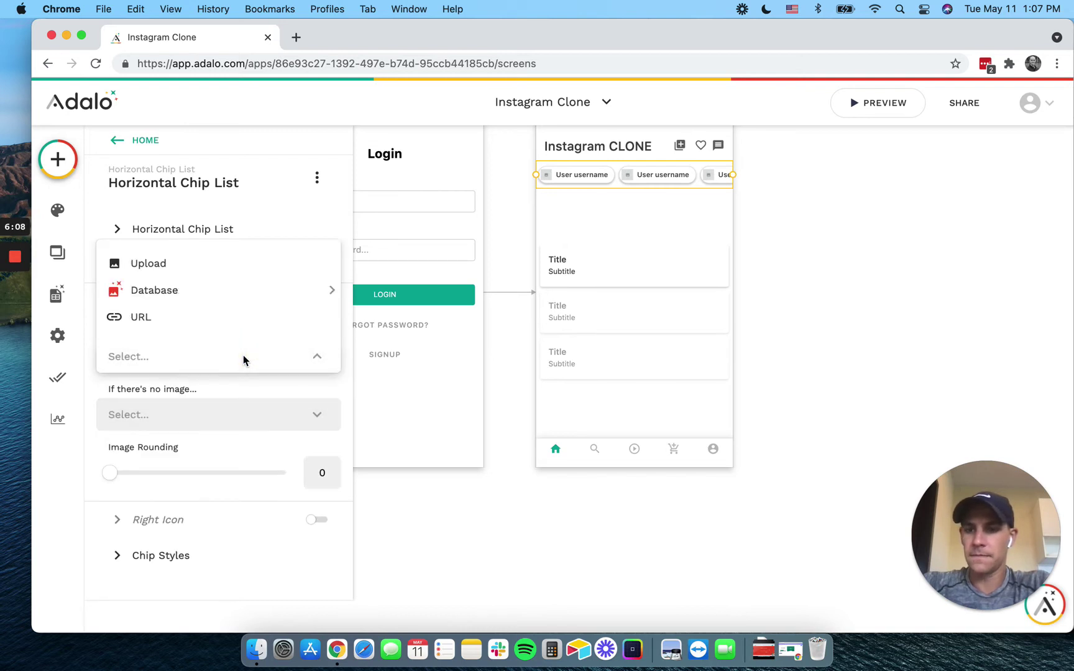
{"action": "mouse_move", "coordinate": [290, 294]}
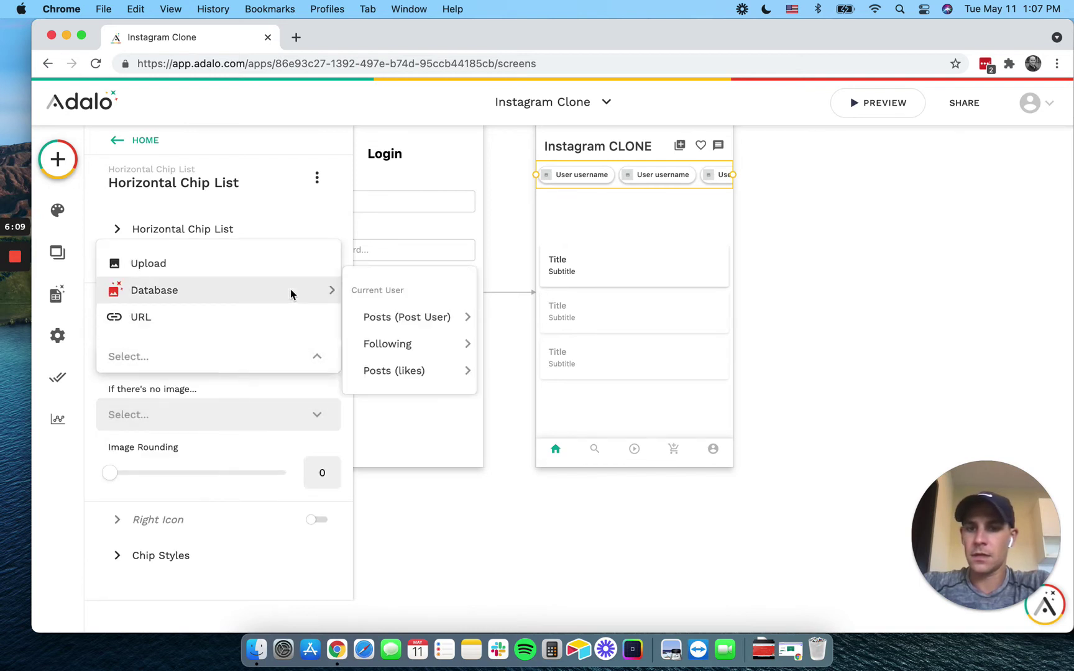
{"action": "left_click", "coordinate": [568, 250]}
Add an Image property named "prof pic" to the Users collection.
{"action": "left_click", "coordinate": [65, 301]}
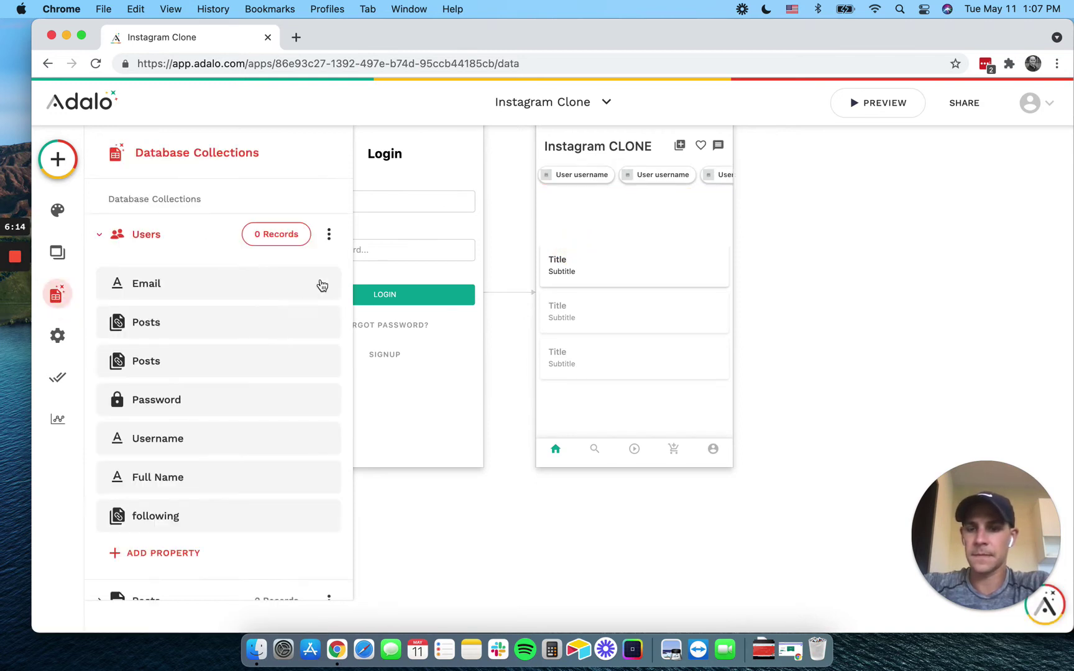
{"action": "left_click", "coordinate": [184, 559]}
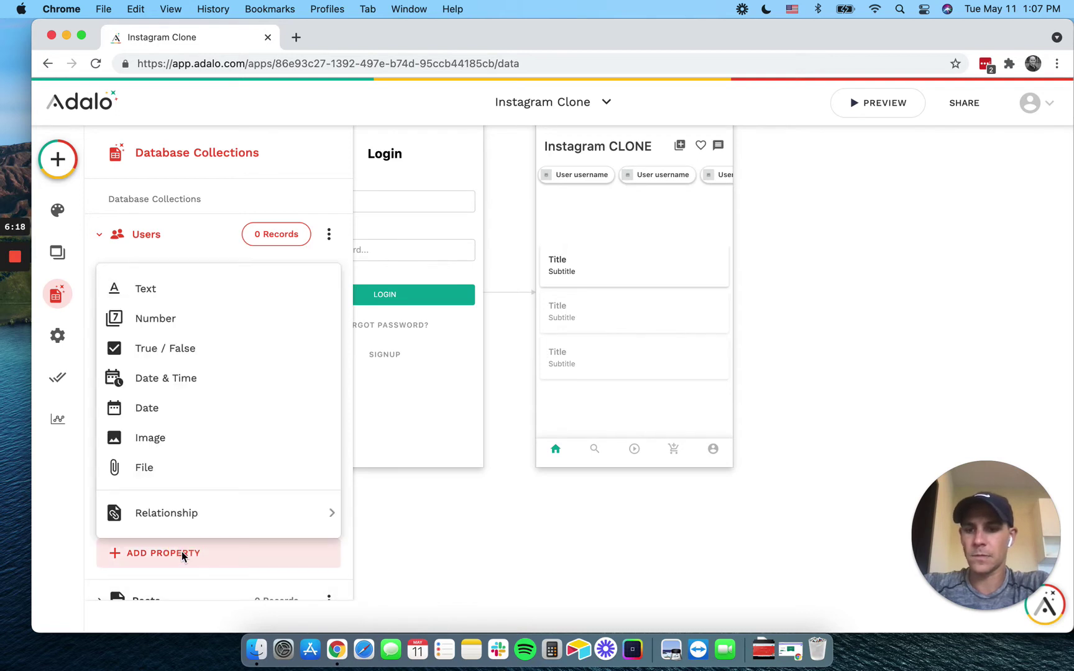
{"action": "left_click", "coordinate": [177, 438]}
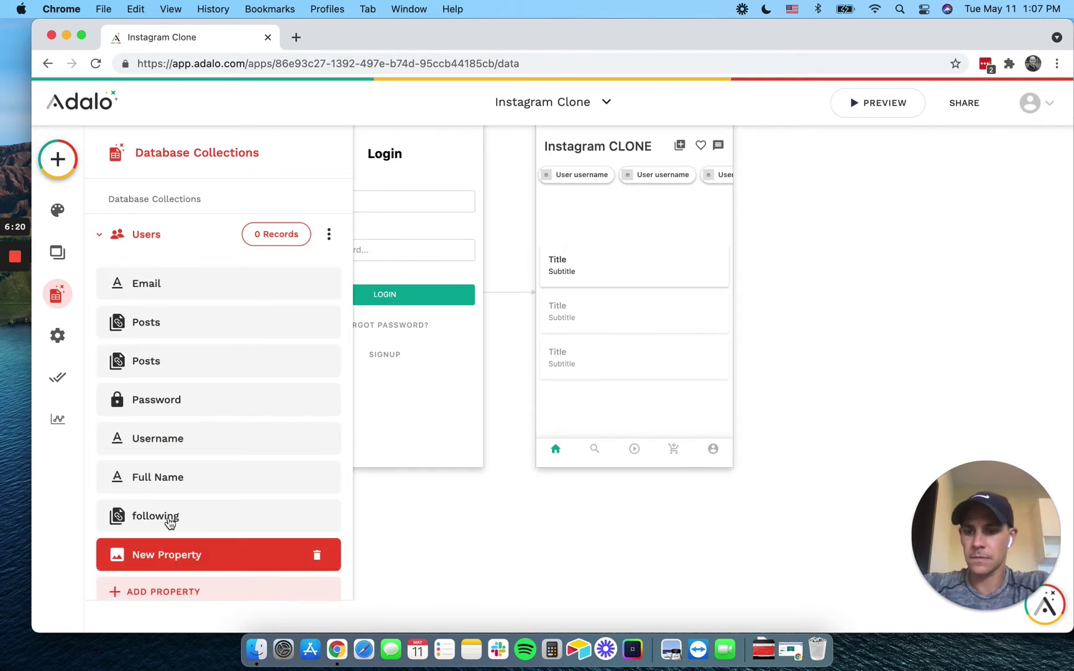
{"action": "left_click", "coordinate": [169, 484]}
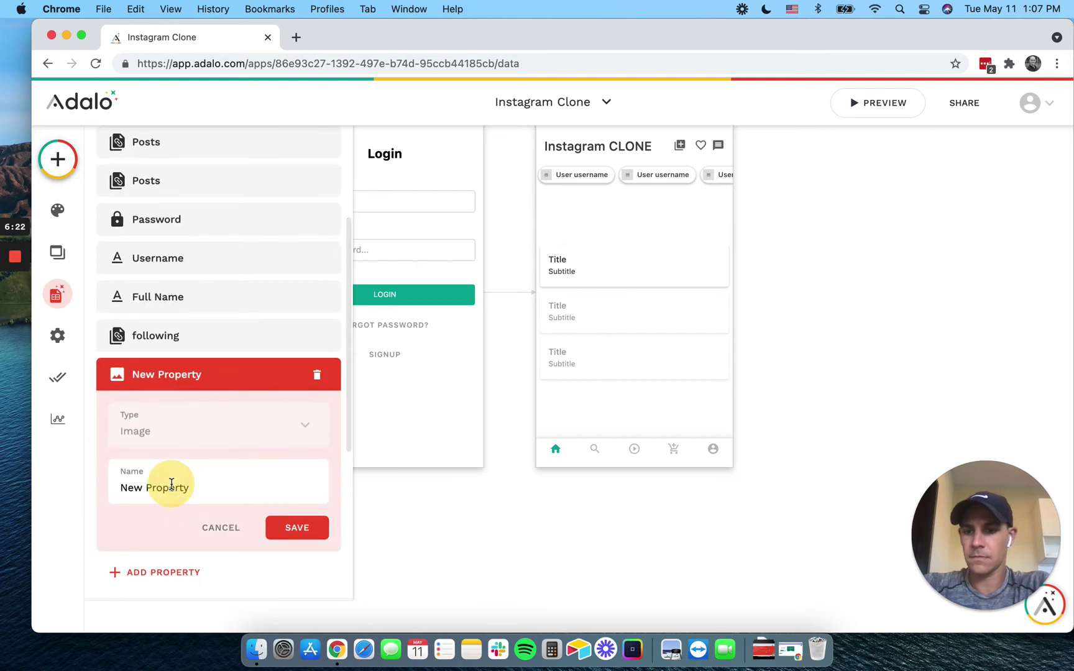
{"action": "key", "text": "super+a"}
{"action": "type", "text": "pr"}
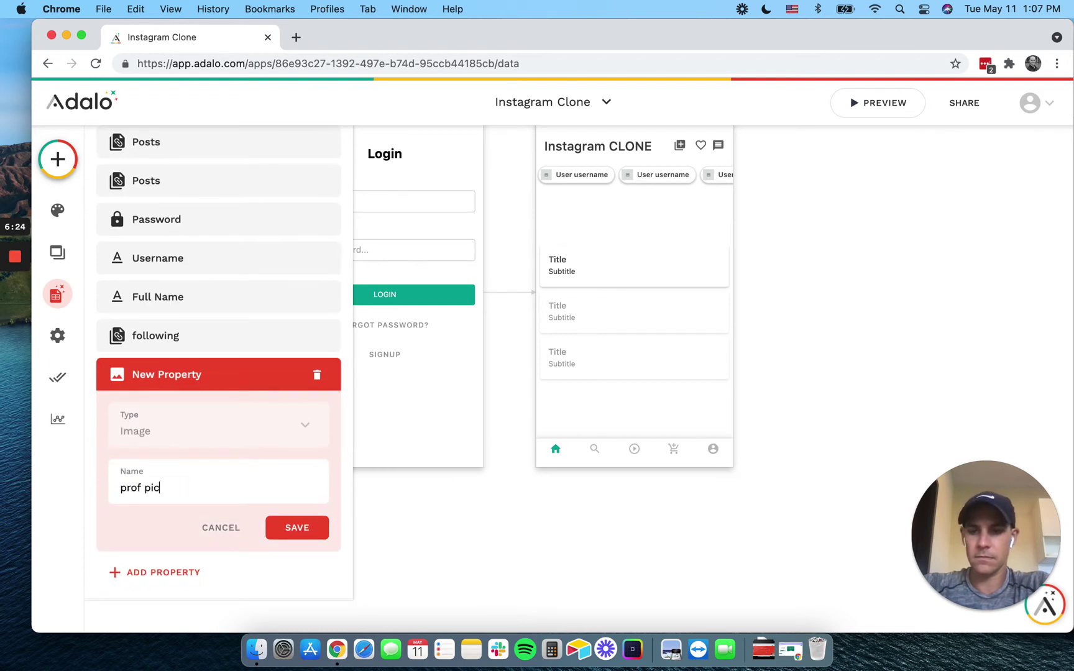
{"action": "left_click", "coordinate": [297, 528]}
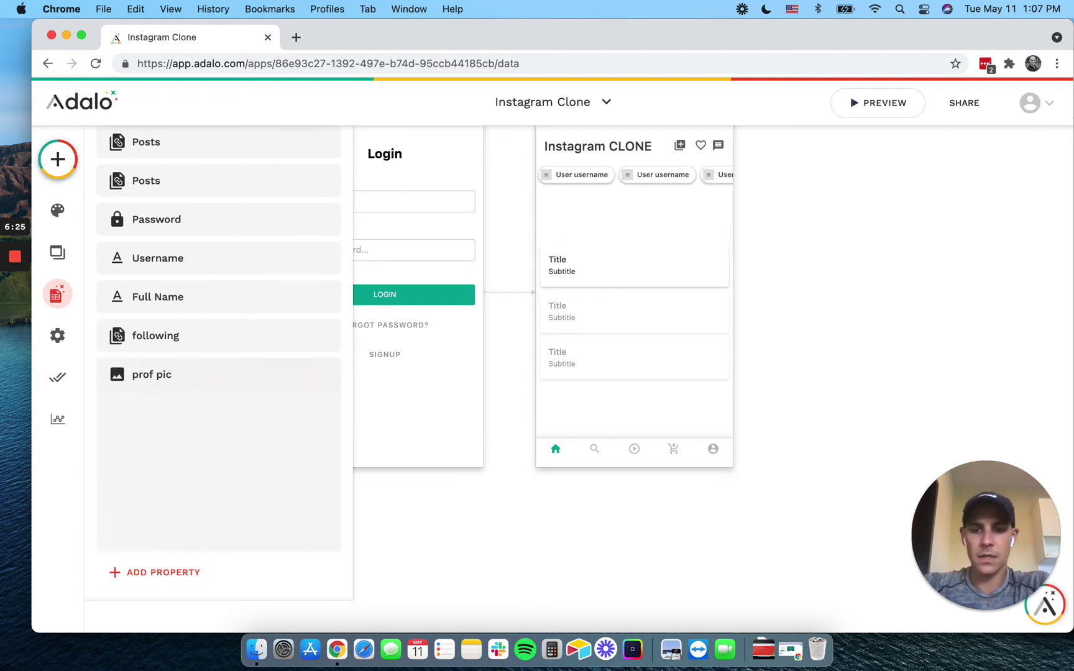
Set the Horizontal Chip List's chip image to the Current User's prof pic from the database.
{"action": "left_click", "coordinate": [553, 178]}
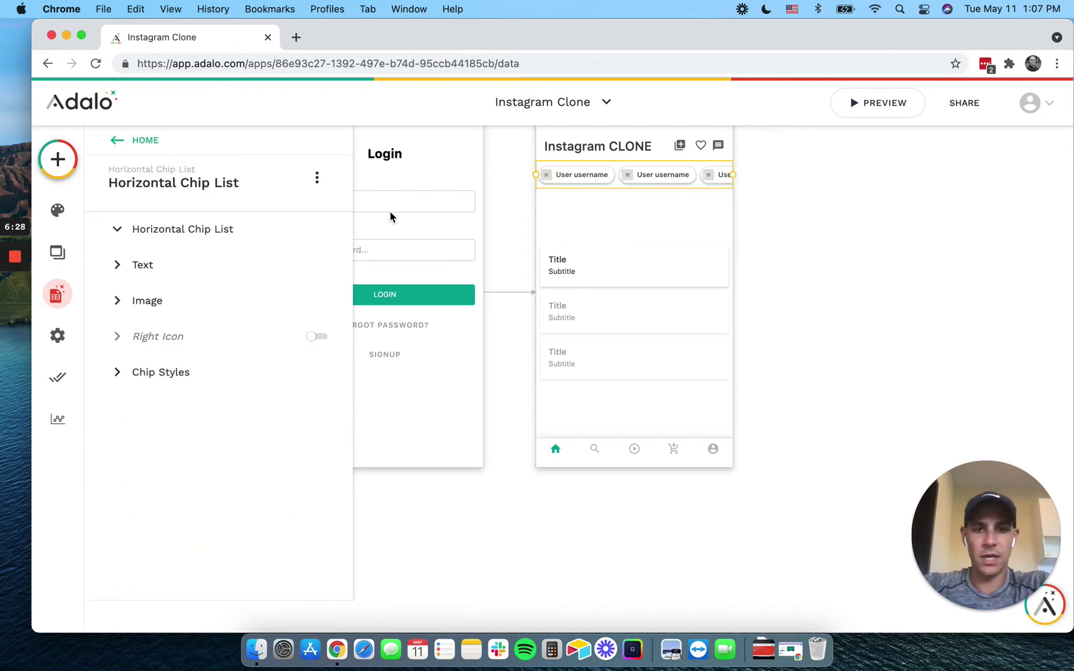
{"action": "scroll", "coordinate": [170, 333], "scroll_direction": "down", "scroll_amount": 5}
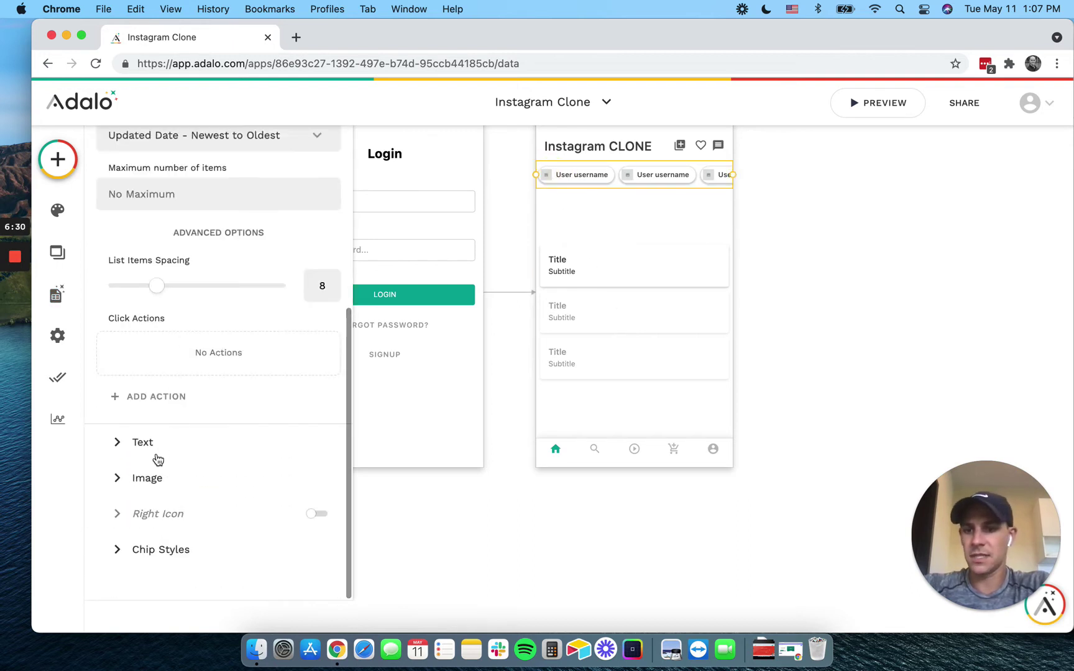
{"action": "left_click", "coordinate": [155, 480]}
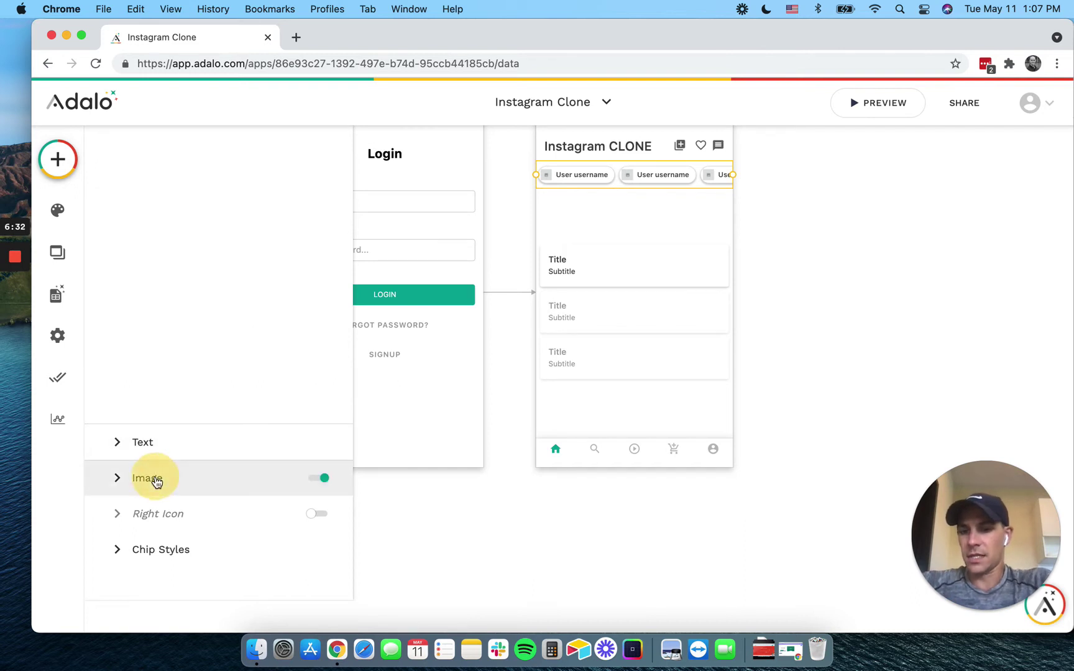
{"action": "left_click", "coordinate": [177, 353]}
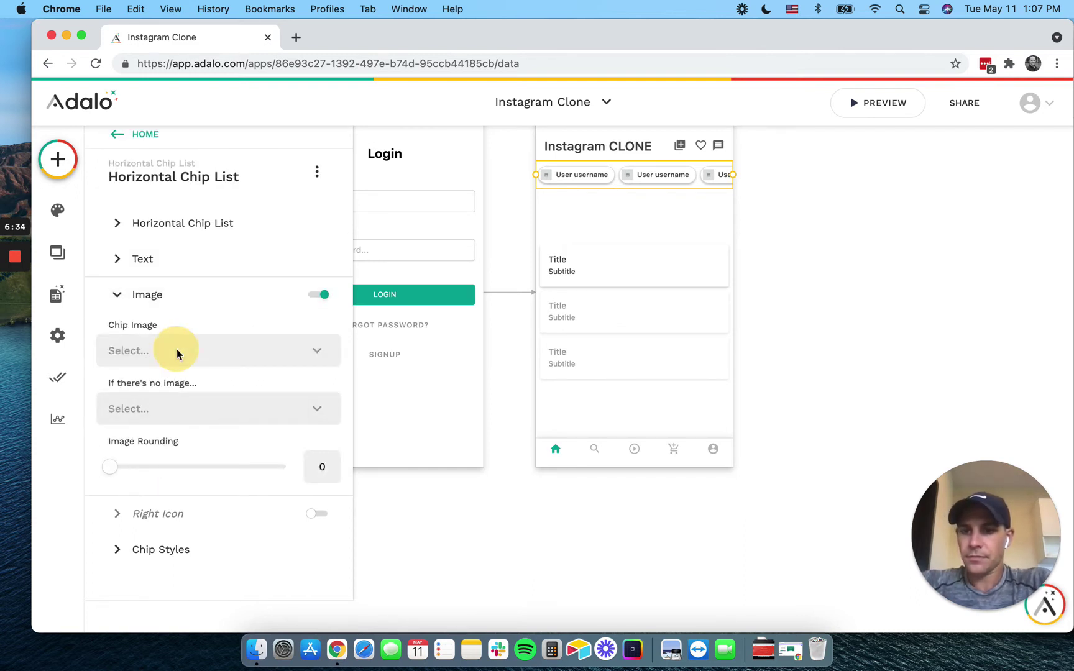
{"action": "left_click", "coordinate": [177, 354]}
{"action": "mouse_move", "coordinate": [181, 418]}
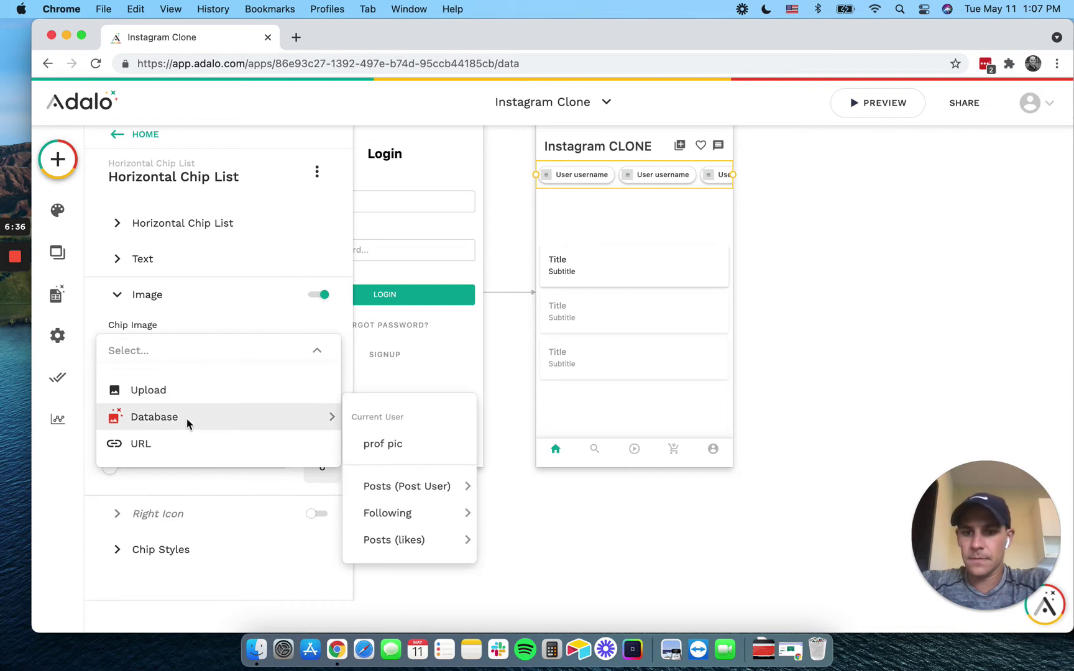
{"action": "left_click", "coordinate": [399, 444]}
Show nothing when a chip has no image, and set the chip image rounding to 20.
{"action": "left_click", "coordinate": [210, 408]}
{"action": "left_click", "coordinate": [200, 343]}
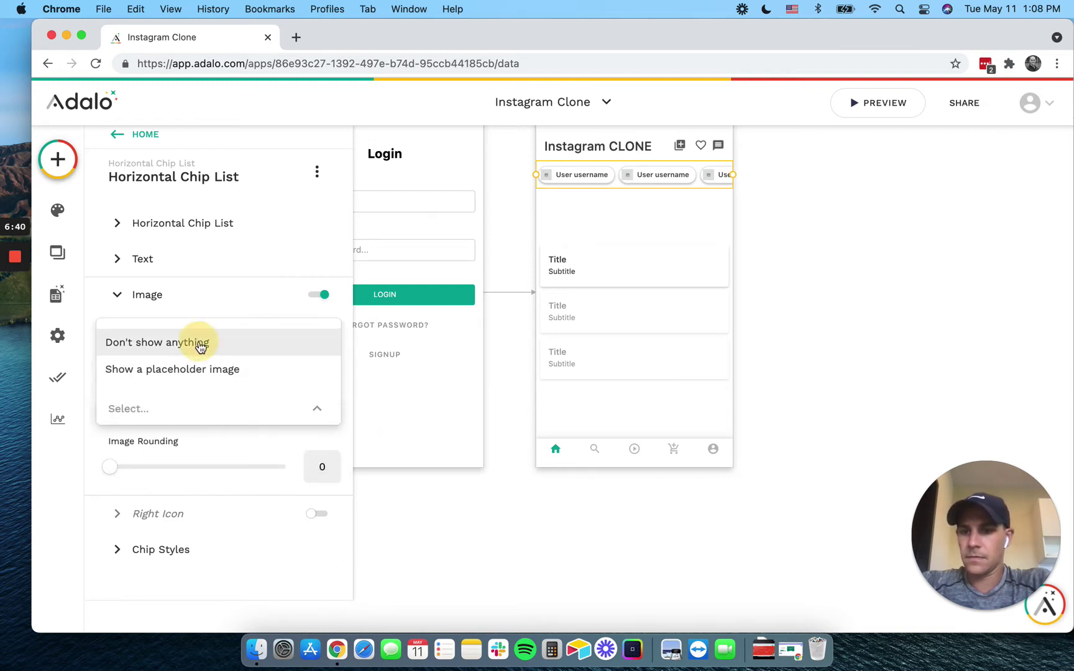
{"action": "left_click_drag", "start_coordinate": [129, 468], "coordinate": [359, 485]}
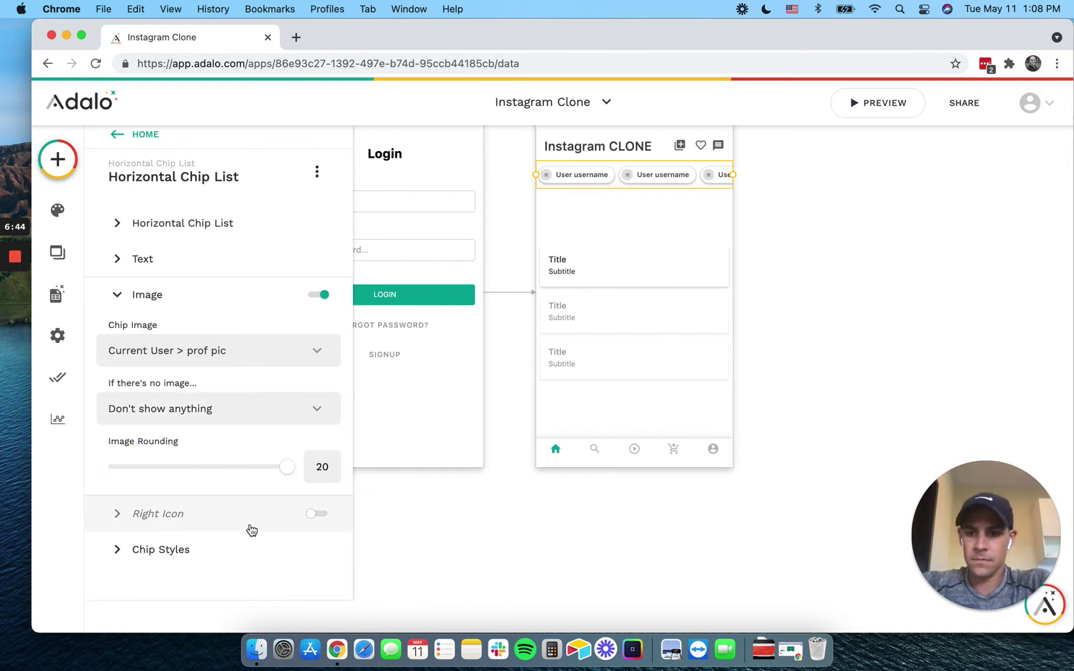
Set the chip size of the Horizontal Chip List to 34 in its chip styles.
{"action": "left_click", "coordinate": [241, 547]}
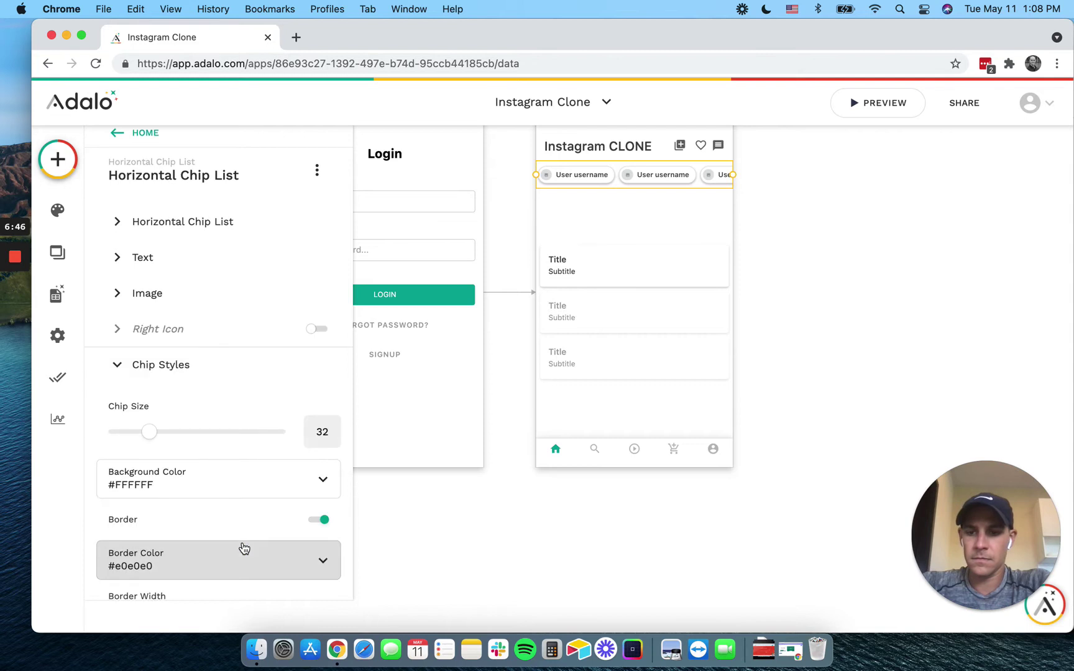
{"action": "left_click_drag", "start_coordinate": [151, 438], "coordinate": [126, 436]}
{"action": "left_click", "coordinate": [159, 436]}
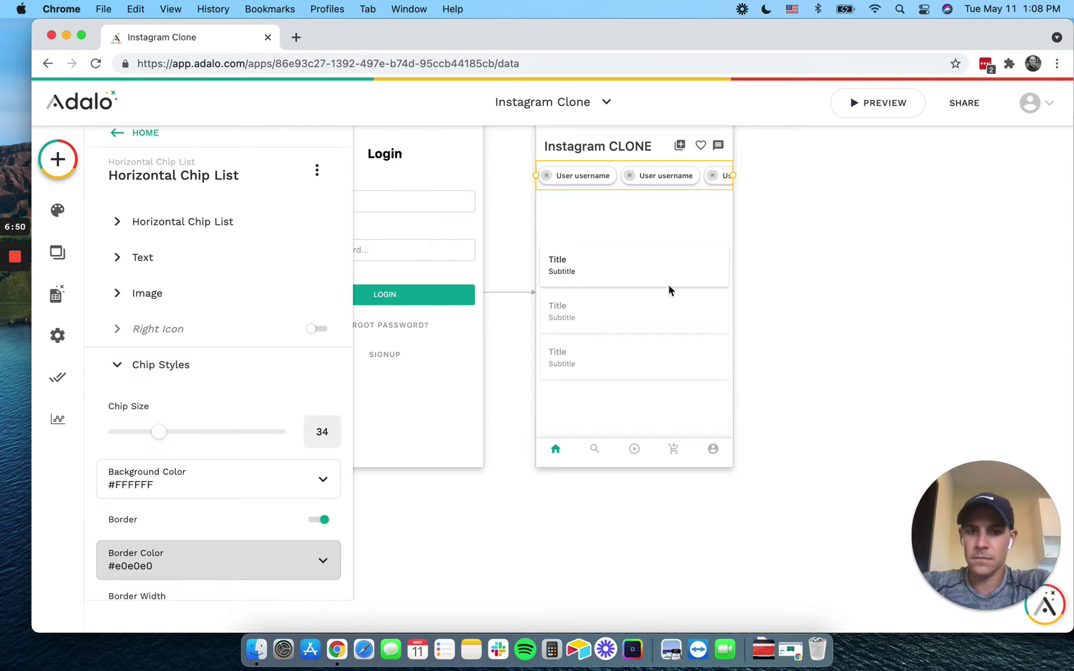
Move the post list up to just below the chip list and make its card rectangle taller.
{"action": "left_click_drag", "start_coordinate": [616, 285], "coordinate": [645, 227]}
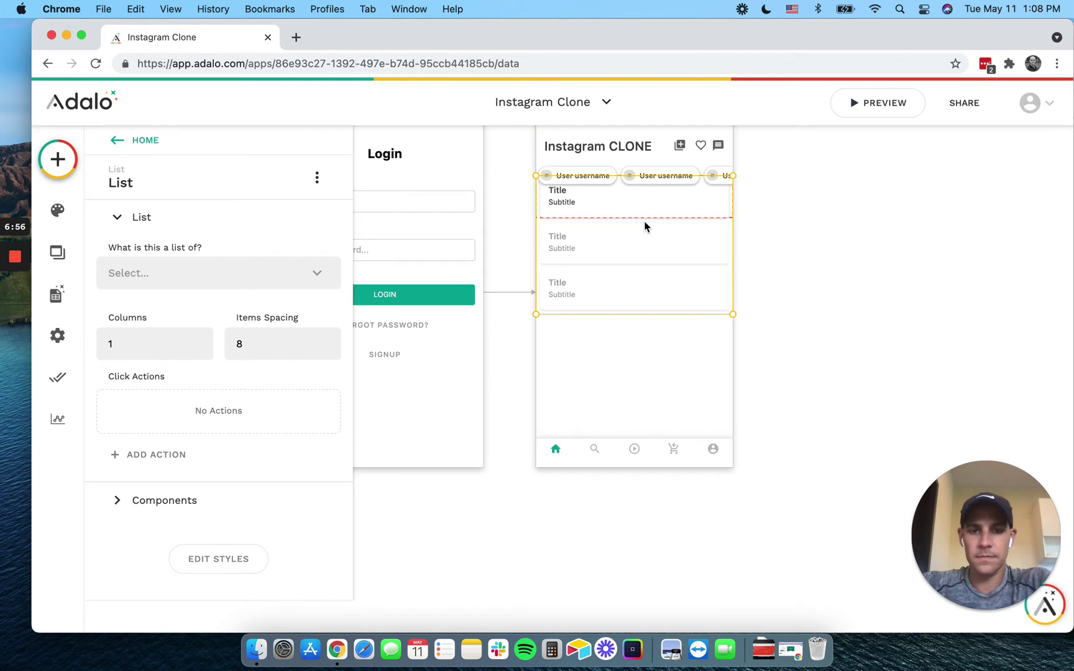
{"action": "left_click", "coordinate": [641, 236]}
{"action": "left_click_drag", "start_coordinate": [641, 238], "coordinate": [641, 306]}
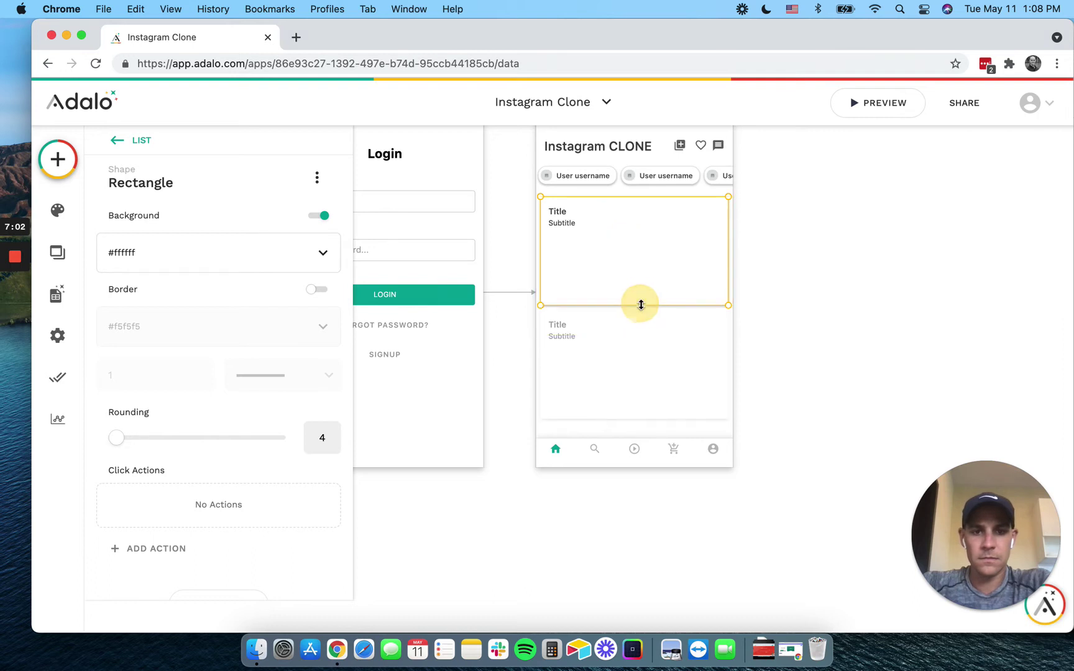
Move the card's Title and Subtitle texts together down to near the card's bottom edge.
{"action": "left_click", "coordinate": [563, 211]}
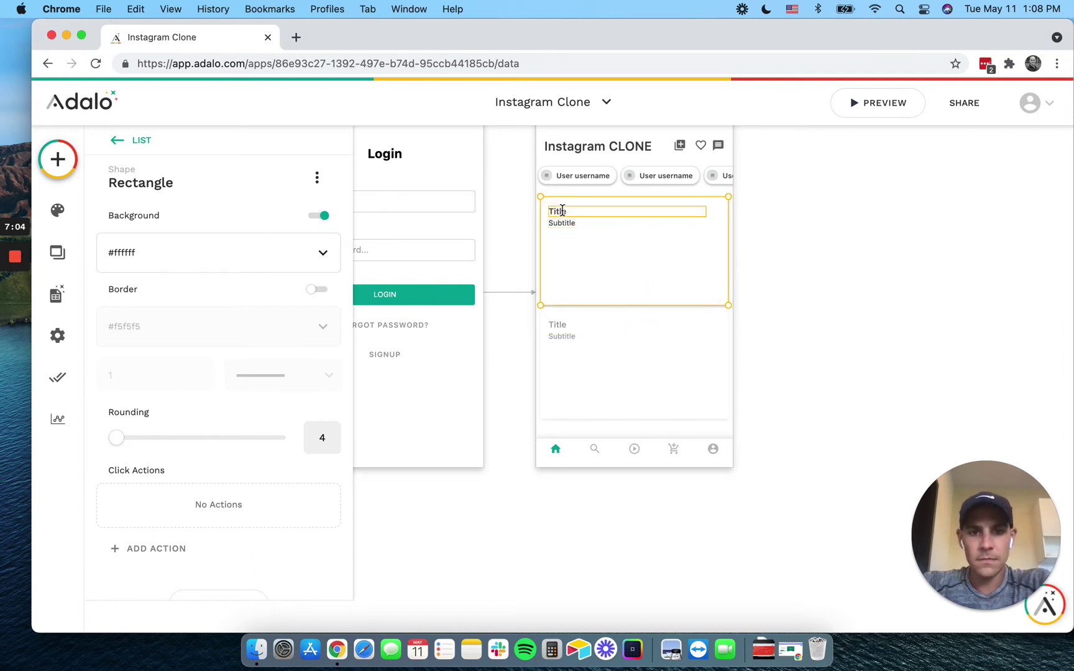
{"action": "left_click", "coordinate": [562, 211]}
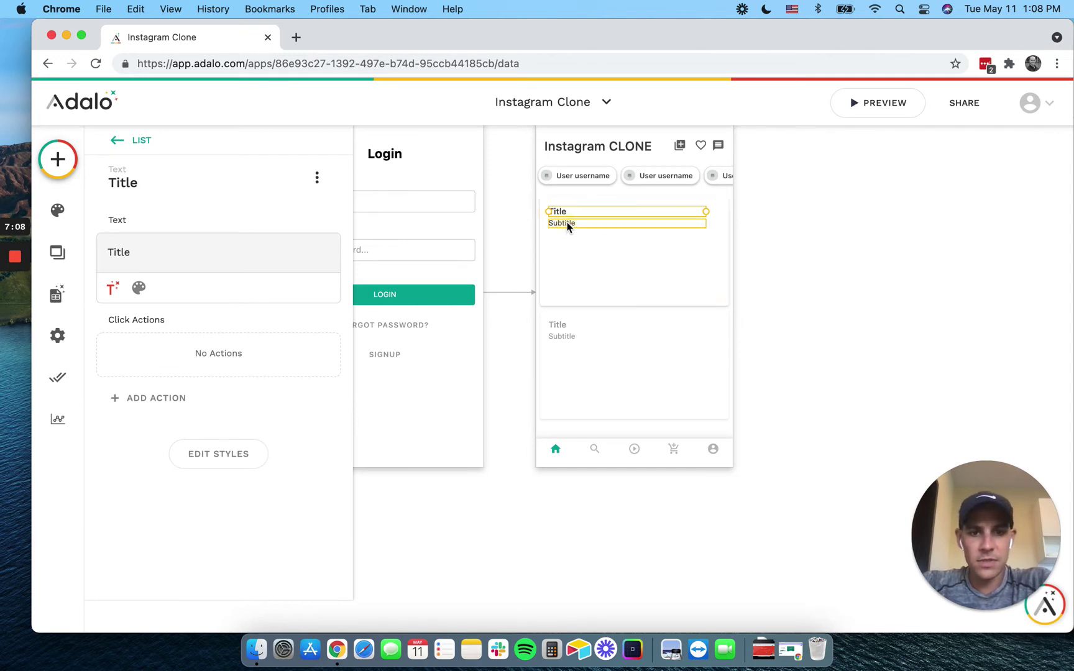
{"action": "left_click", "coordinate": [567, 223], "text": "shift"}
{"action": "key", "text": "shift+Down"}
{"action": "key", "text": "shift+Down"}
{"action": "key", "text": "shift+Down"}
{"action": "key", "text": "shift+Down"}
{"action": "key", "text": "shift+Down"}
{"action": "key", "text": "shift+Down"}
{"action": "key", "text": "shift+Down"}
{"action": "key", "text": "shift+Down"}
{"action": "key", "text": "shift+Down"}
{"action": "key", "text": "shift+Down"}
{"action": "key", "text": "shift+Down"}
{"action": "key", "text": "shift+Down"}
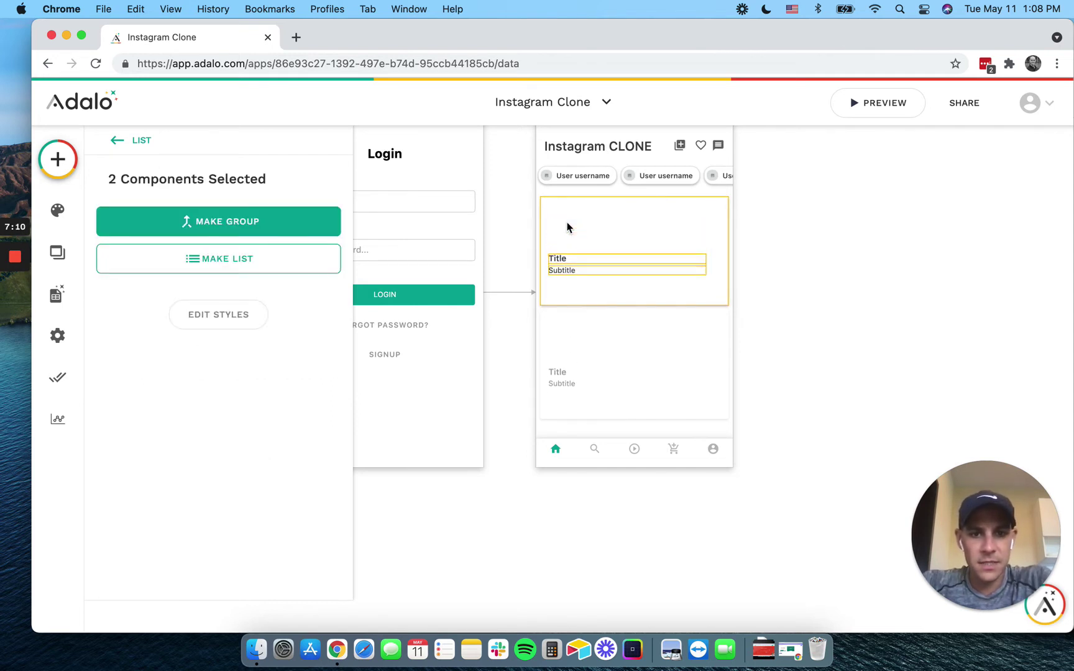
{"action": "key", "text": "shift+Up"}
{"action": "key", "text": "shift+Up"}
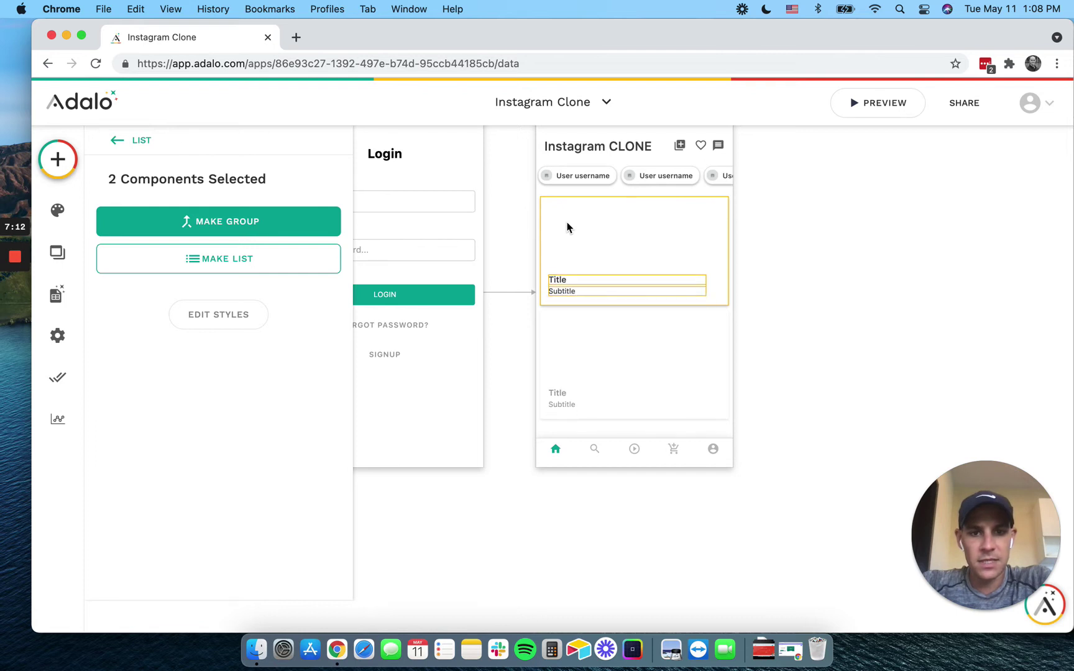
Make the card rectangle taller again and extend the post list's frame past the bottom of the Home screen.
{"action": "left_click", "coordinate": [592, 307]}
{"action": "left_click_drag", "start_coordinate": [592, 364], "coordinate": [590, 372]}
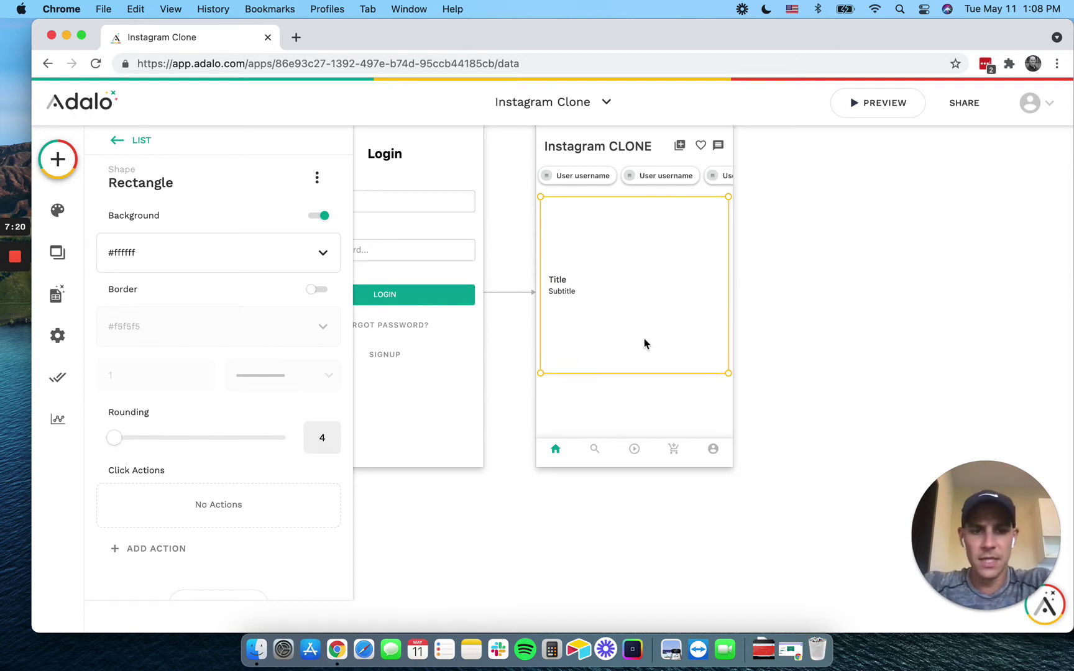
{"action": "left_click", "coordinate": [654, 218]}
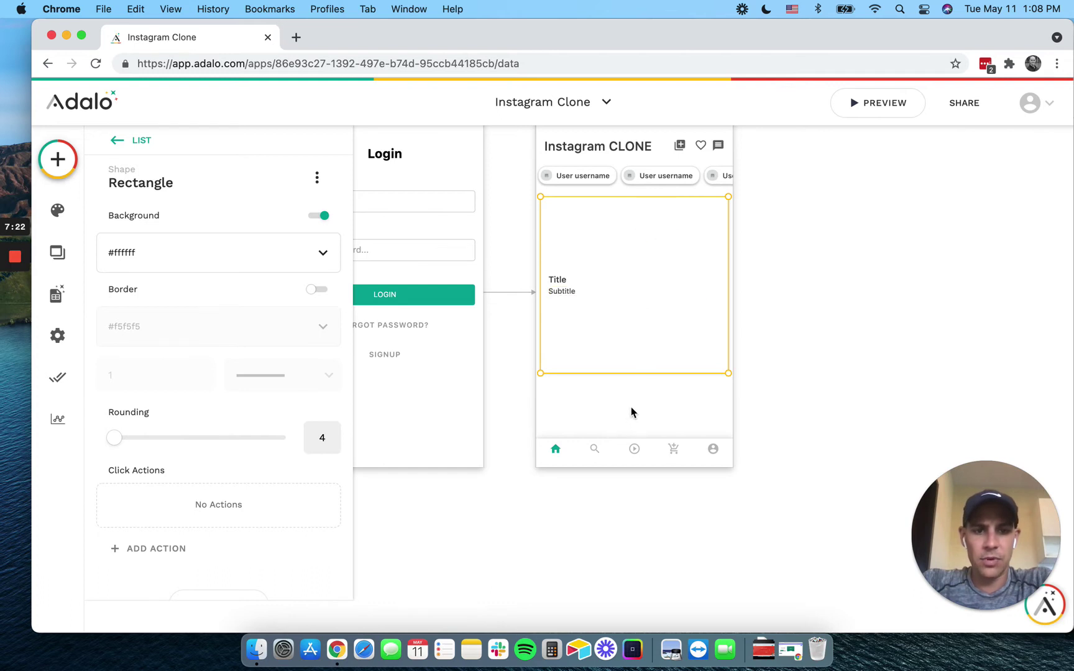
{"action": "left_click", "coordinate": [689, 399]}
{"action": "left_click", "coordinate": [851, 277]}
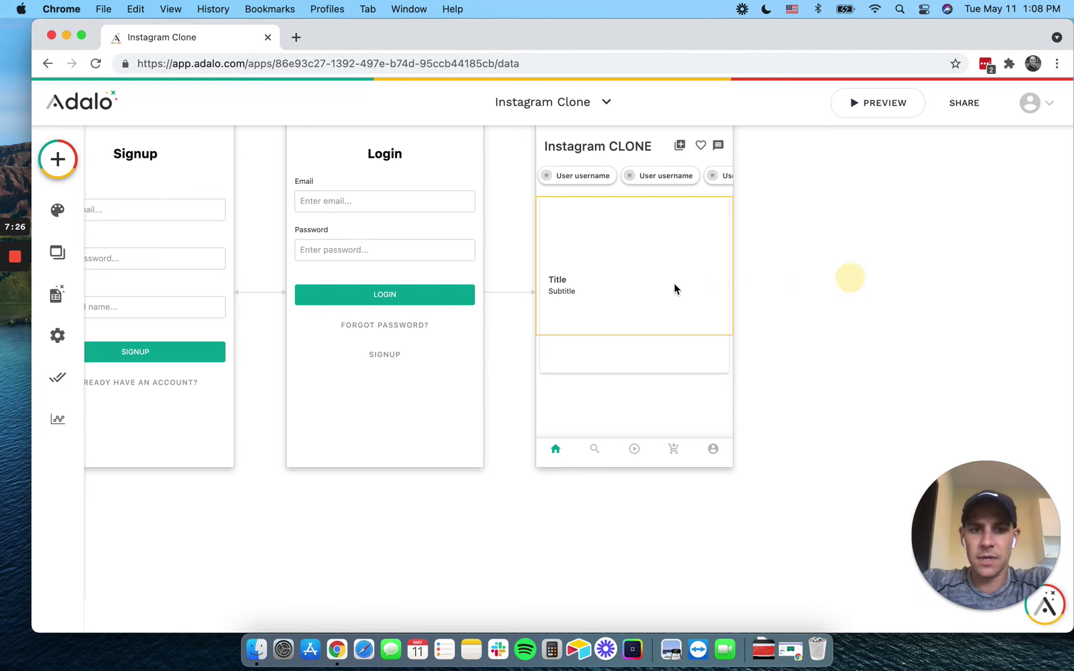
{"action": "left_click", "coordinate": [662, 308]}
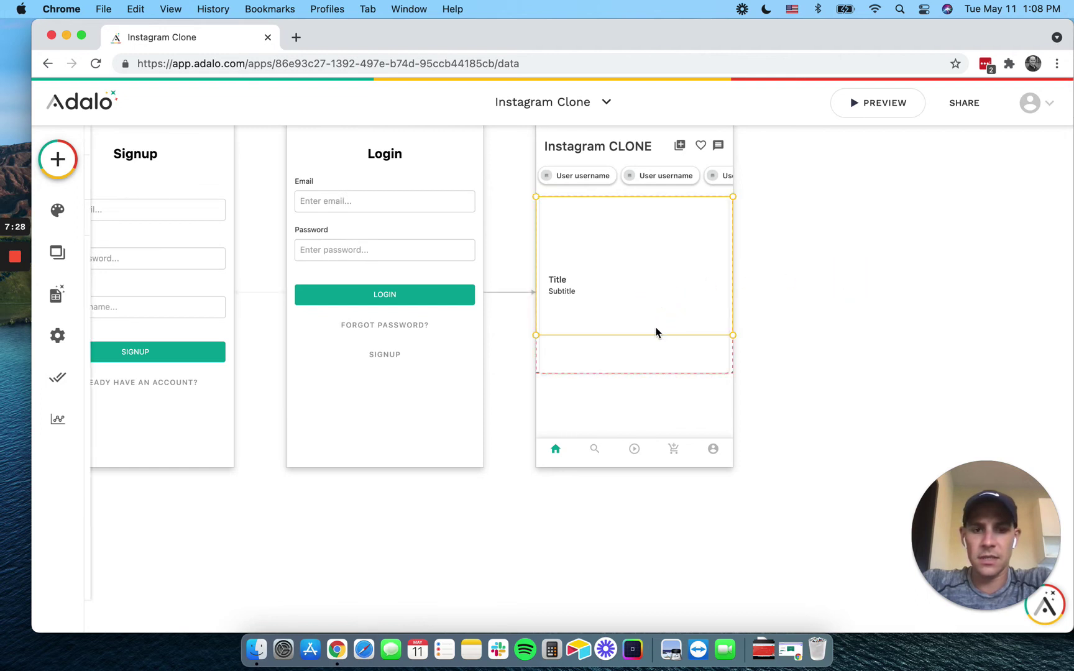
{"action": "left_click_drag", "start_coordinate": [656, 335], "coordinate": [655, 509]}
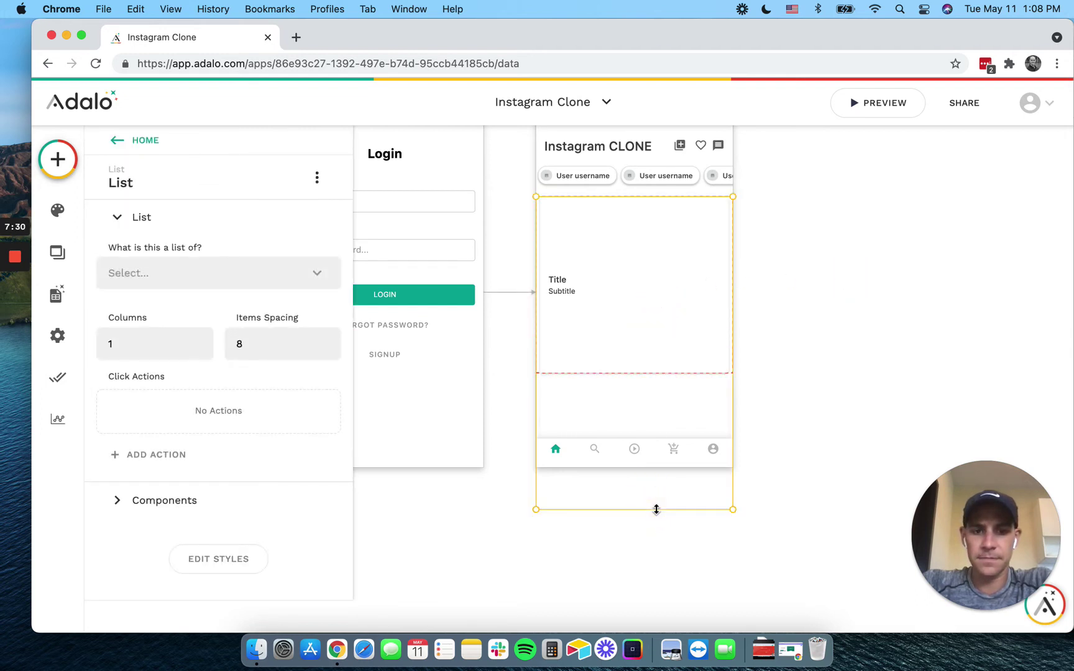
Move the Title and Subtitle texts together down to the enlarged card's bottom edge.
{"action": "left_click", "coordinate": [563, 280]}
{"action": "left_click", "coordinate": [563, 283]}
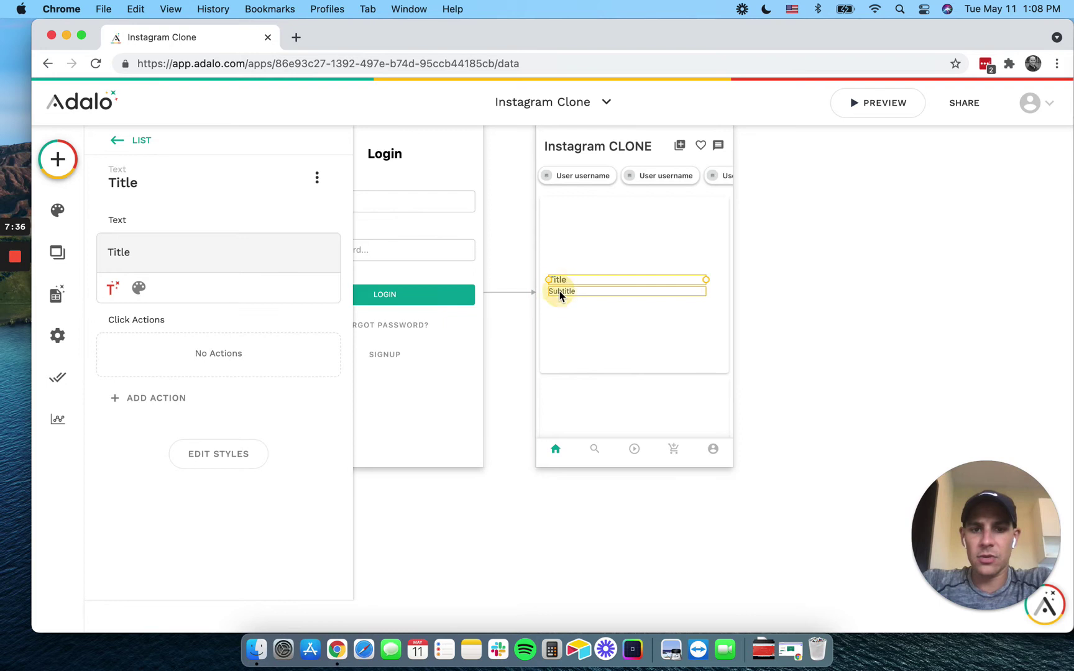
{"action": "left_click", "coordinate": [560, 292], "text": "shift"}
{"action": "key", "text": "shift+Down"}
{"action": "key", "text": "shift+Down"}
{"action": "key", "text": "shift+Down"}
{"action": "key", "text": "shift+Down"}
{"action": "key", "text": "shift+Down"}
{"action": "key", "text": "shift+Down"}
{"action": "key", "text": "shift+Down"}
{"action": "key", "text": "shift+Down"}
{"action": "key", "text": "shift+Down"}
{"action": "key", "text": "shift+Down"}
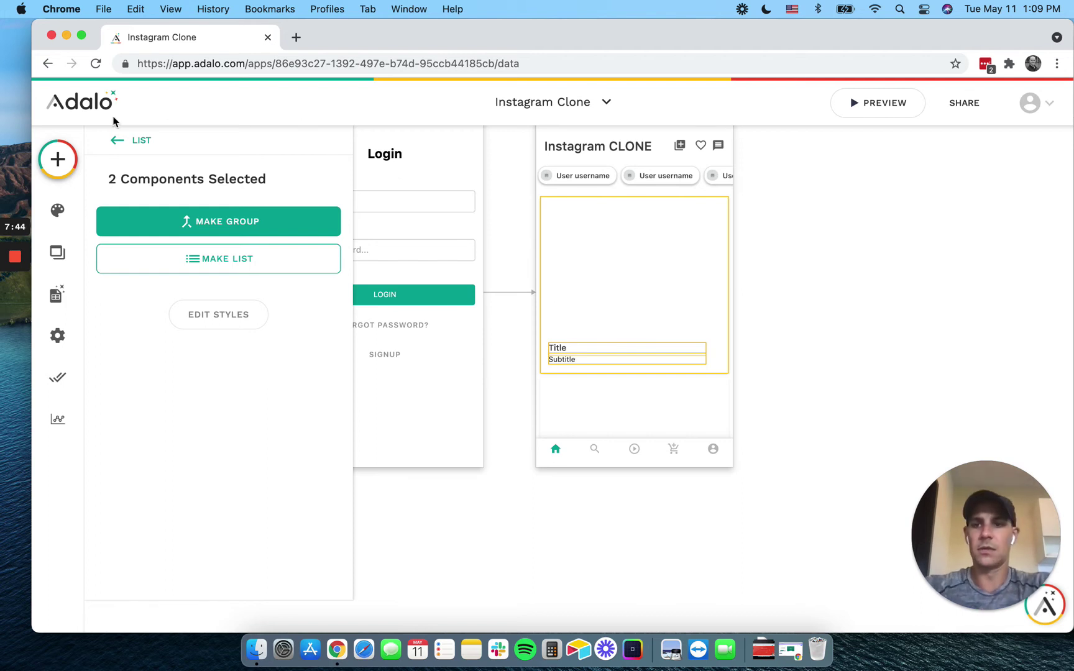
Add an Image component to the post card and shrink it to a small square in the card's upper-left corner.
{"action": "left_click", "coordinate": [58, 163]}
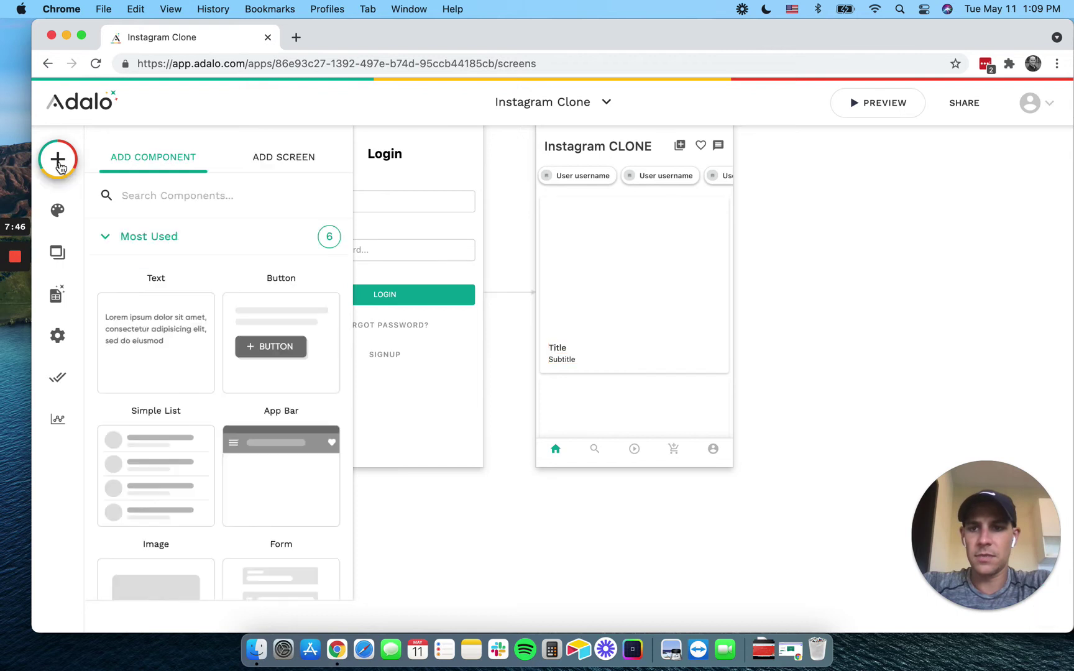
{"action": "type", "text": "image"}
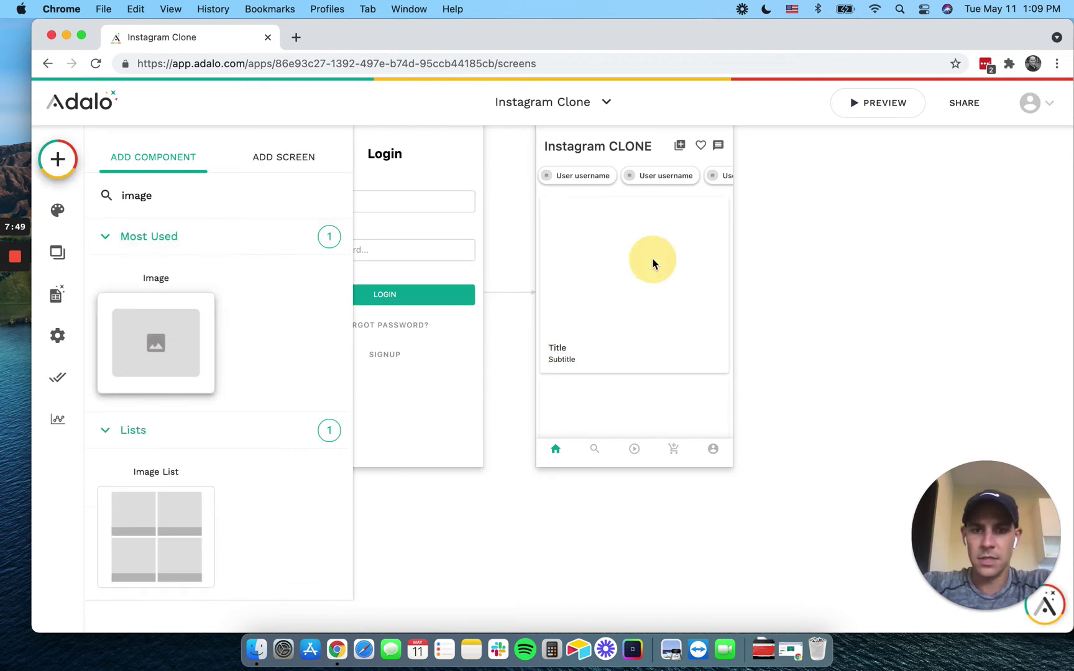
{"action": "left_click_drag", "start_coordinate": [653, 259], "coordinate": [643, 256]}
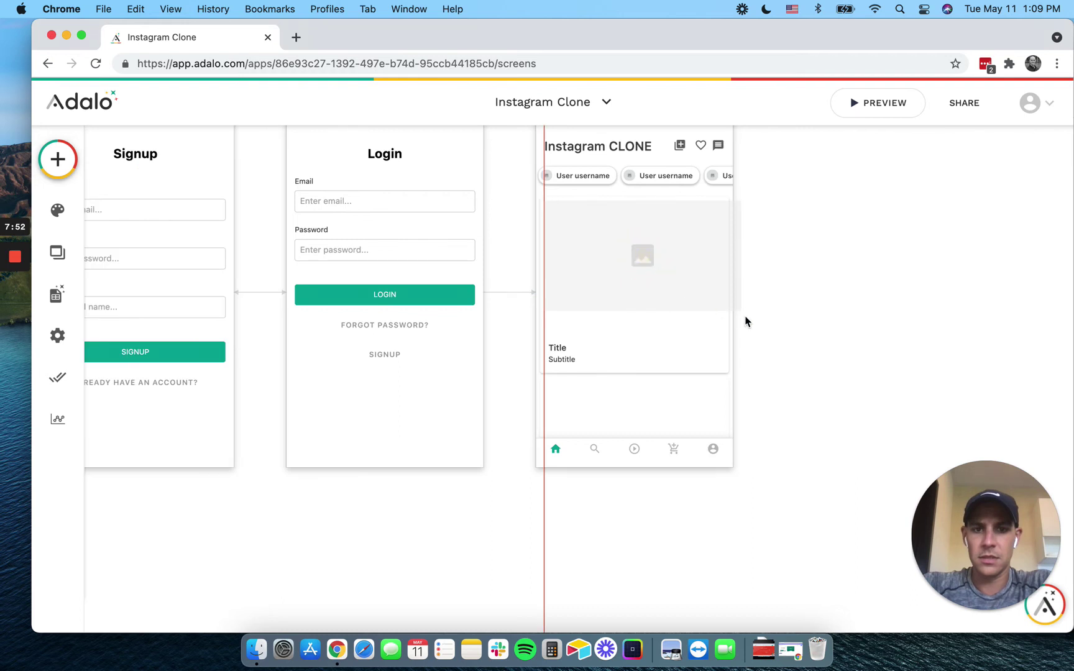
{"action": "left_click", "coordinate": [620, 254]}
{"action": "left_click_drag", "start_coordinate": [741, 311], "coordinate": [564, 221]}
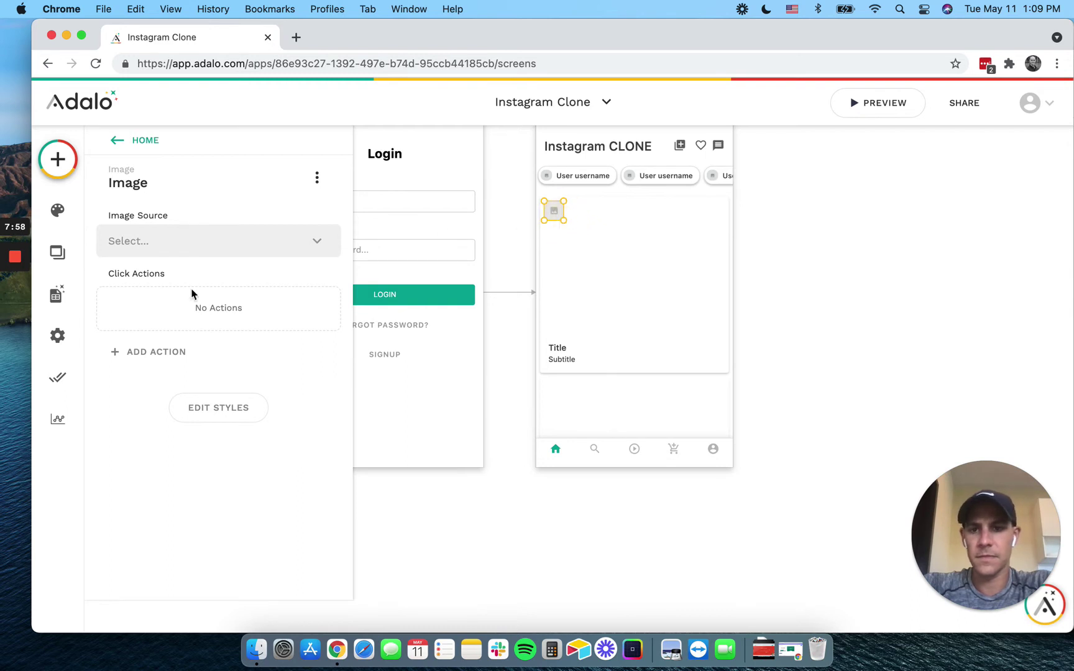
{"action": "left_click", "coordinate": [201, 245]}
{"action": "mouse_move", "coordinate": [190, 313]}
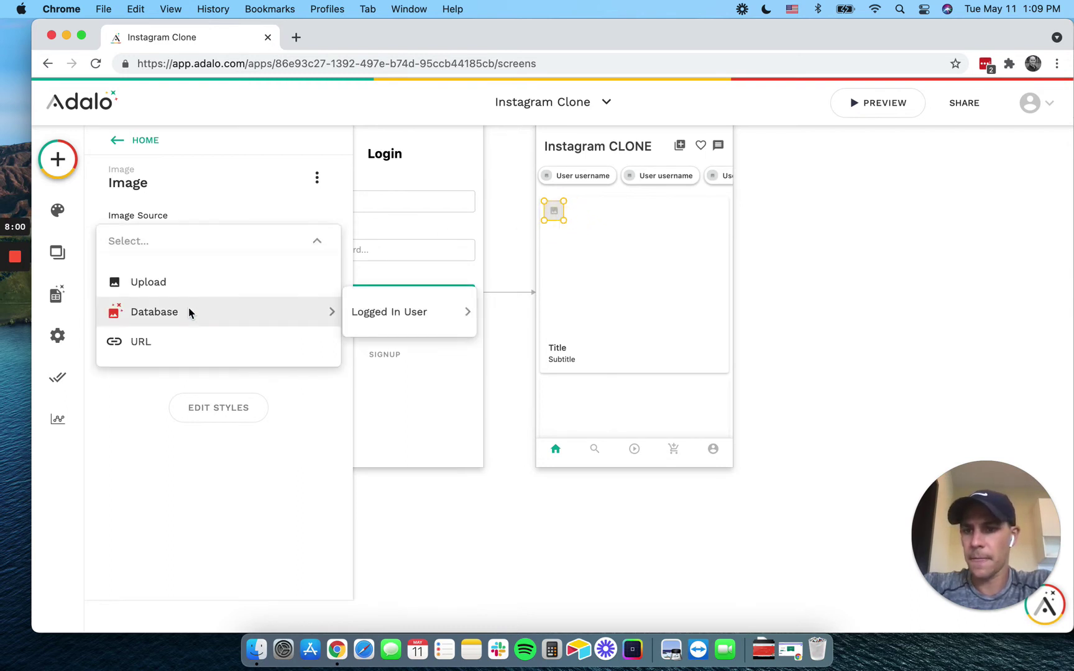
{"action": "mouse_move", "coordinate": [417, 322]}
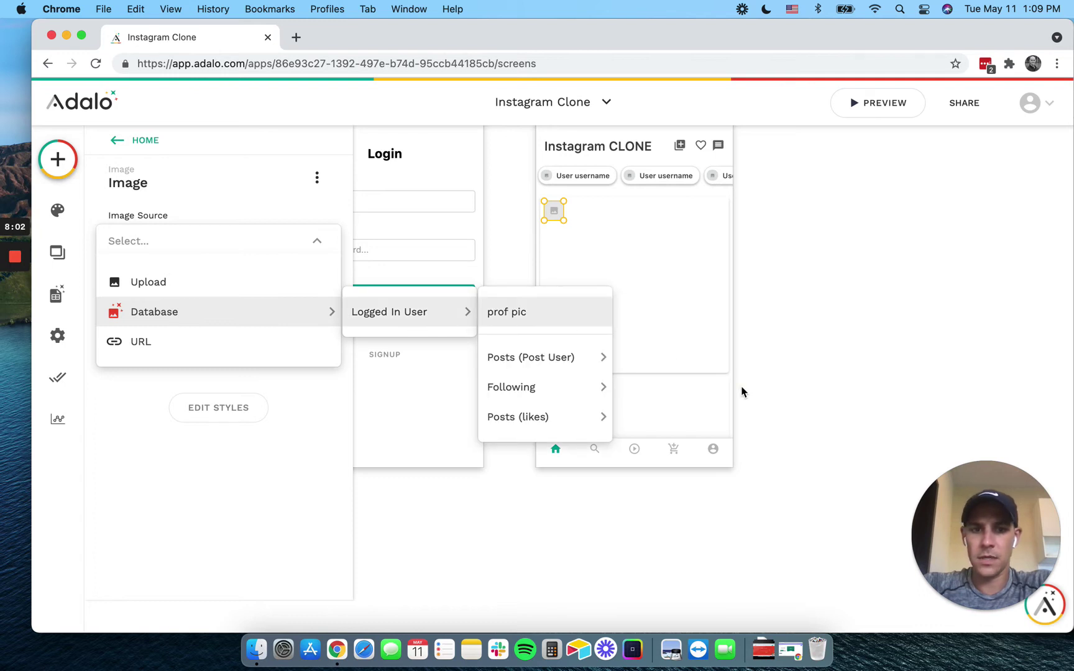
{"action": "left_click", "coordinate": [628, 273]}
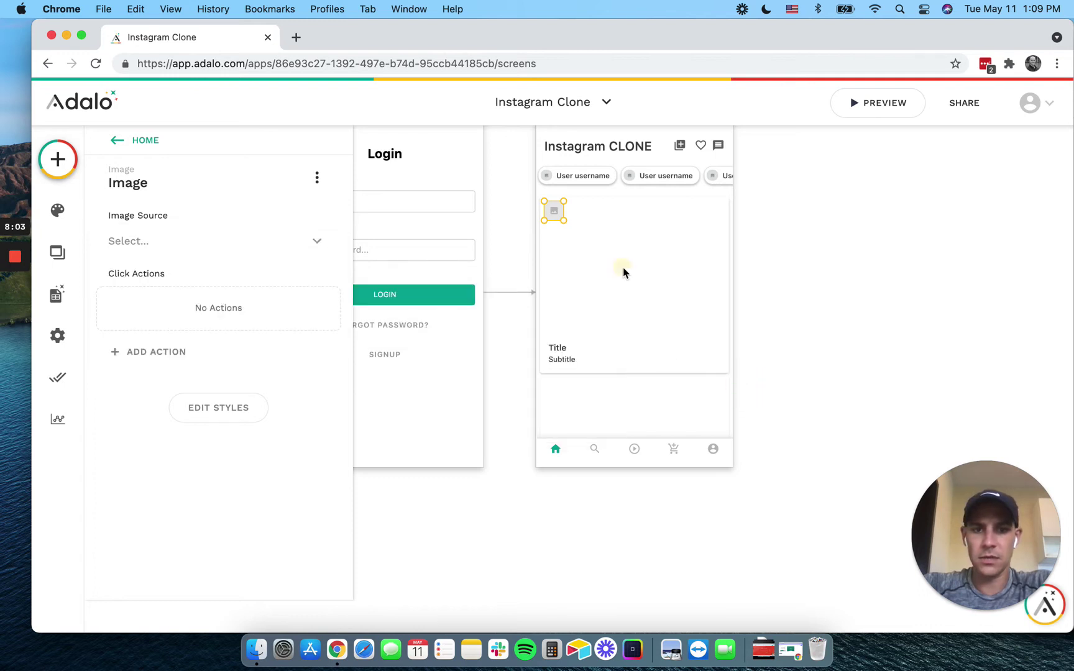
Make the card list a list of Posts, filtered to the posts by users the Logged In User is following.
{"action": "left_click", "coordinate": [623, 334]}
{"action": "left_click", "coordinate": [208, 204]}
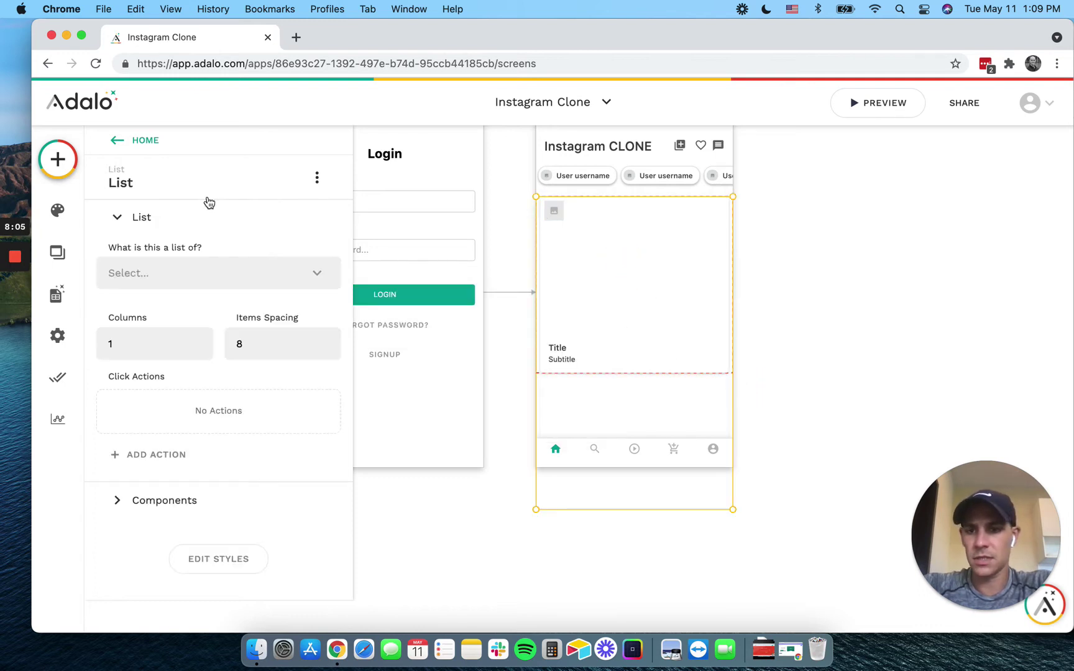
{"action": "left_click", "coordinate": [198, 273]}
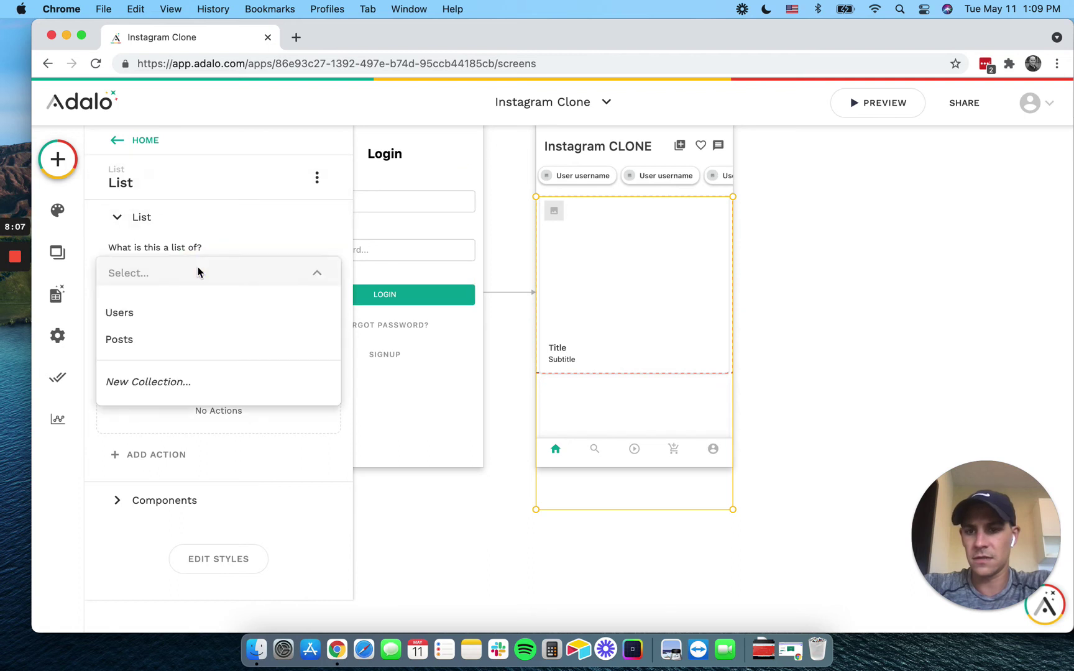
{"action": "left_click", "coordinate": [179, 347]}
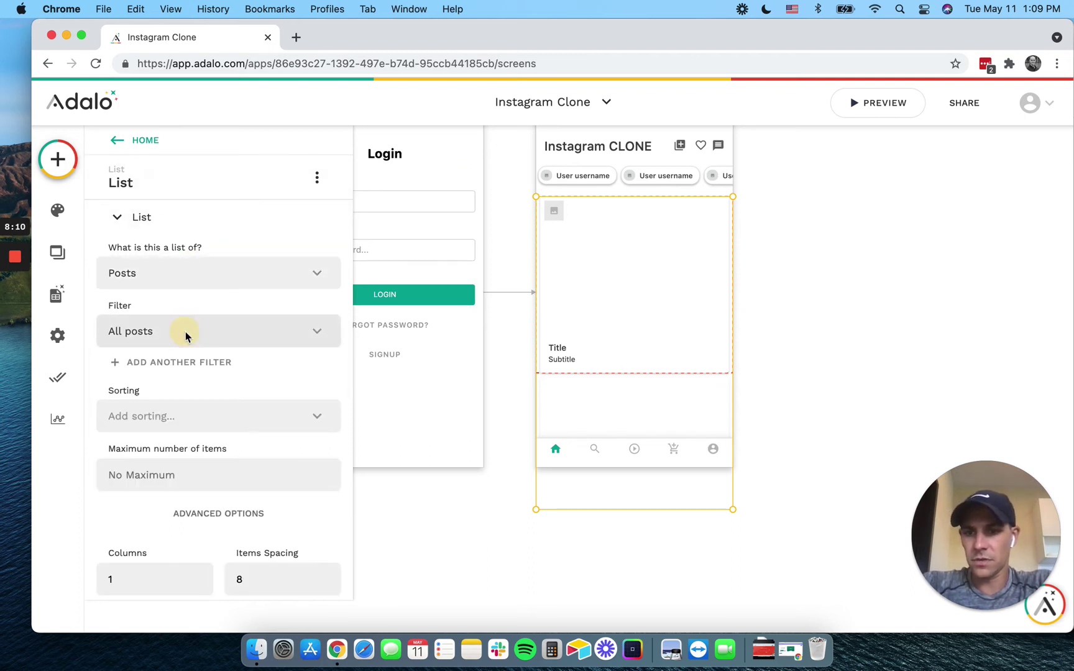
{"action": "left_click", "coordinate": [185, 334]}
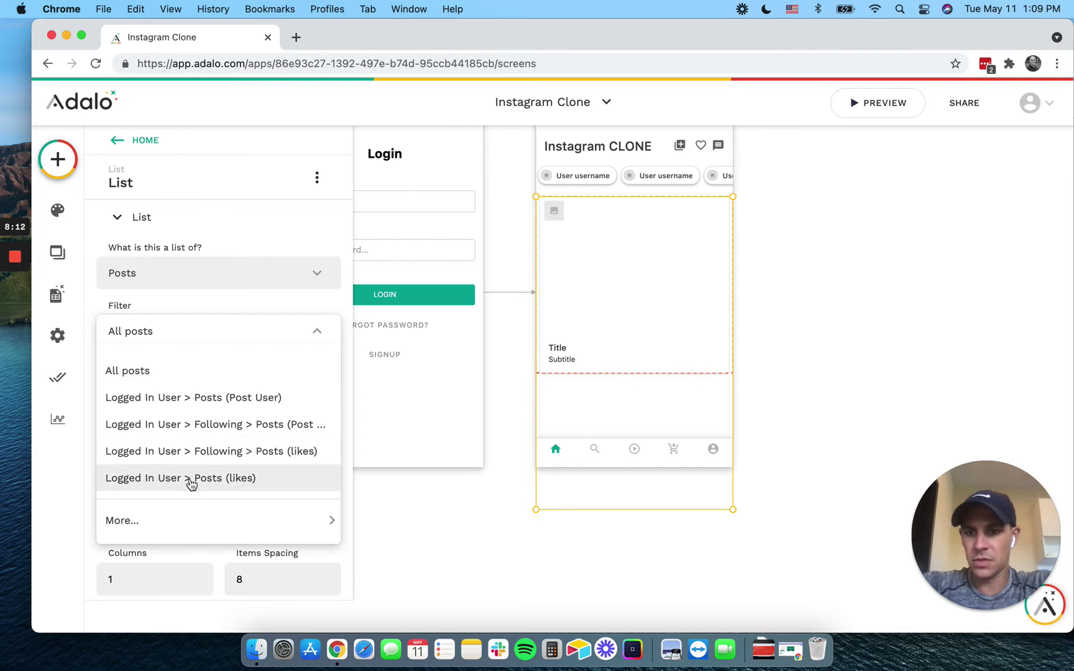
{"action": "left_click", "coordinate": [188, 429]}
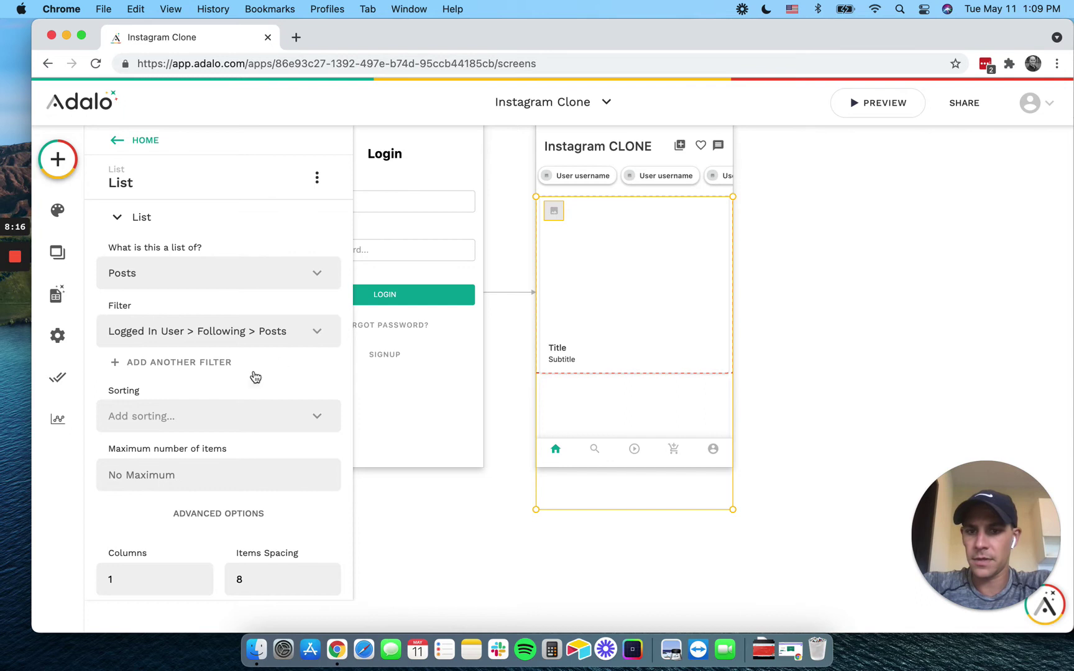
Sort the post list by Created Date - Newest to Oldest and enable Load Items as User Scrolls.
{"action": "left_click", "coordinate": [236, 424]}
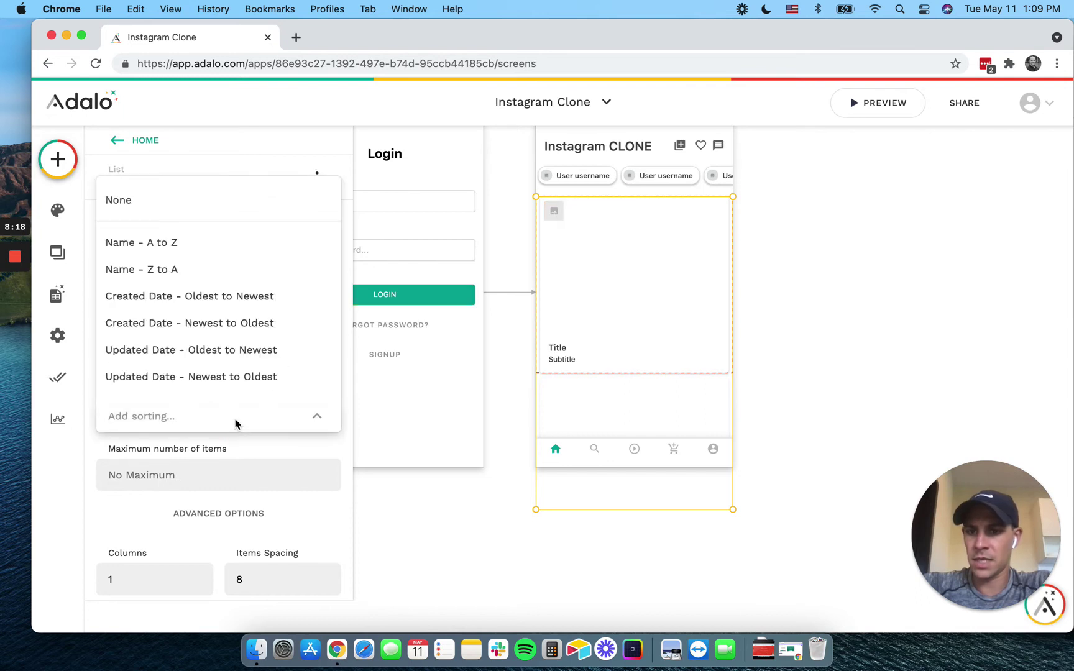
{"action": "left_click", "coordinate": [223, 325]}
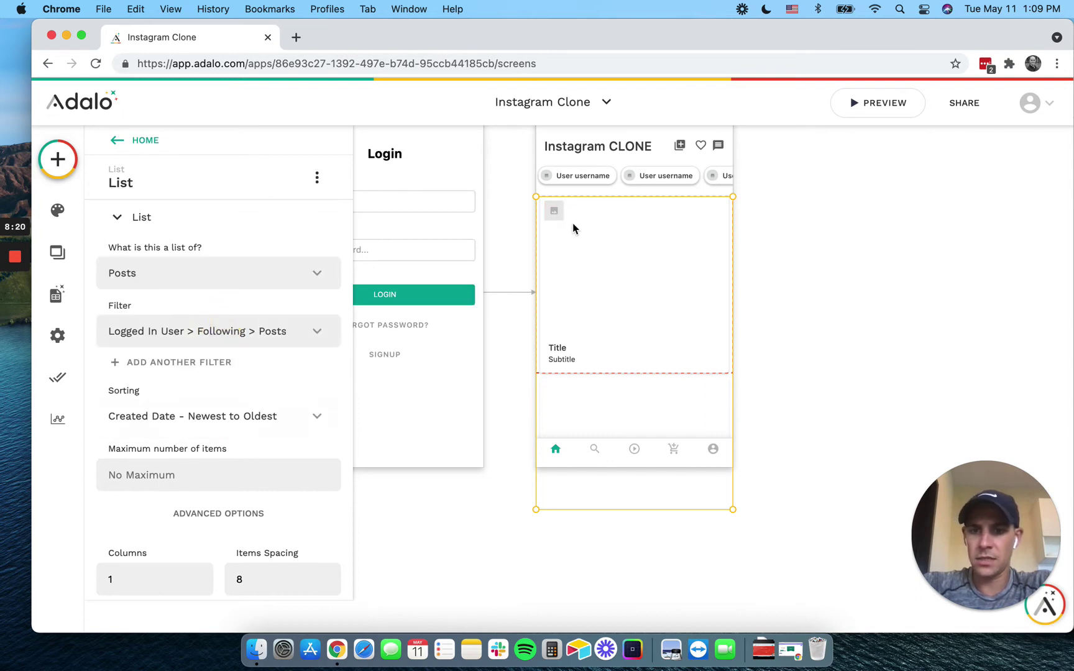
{"action": "scroll", "coordinate": [212, 480], "scroll_direction": "down", "scroll_amount": 3}
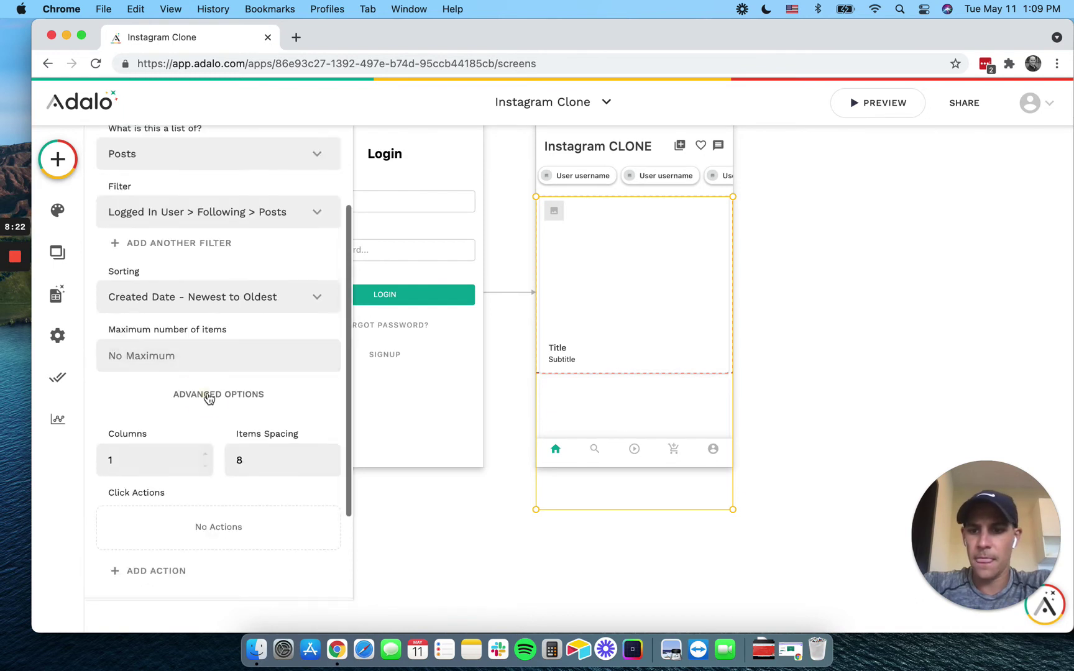
{"action": "left_click", "coordinate": [209, 396]}
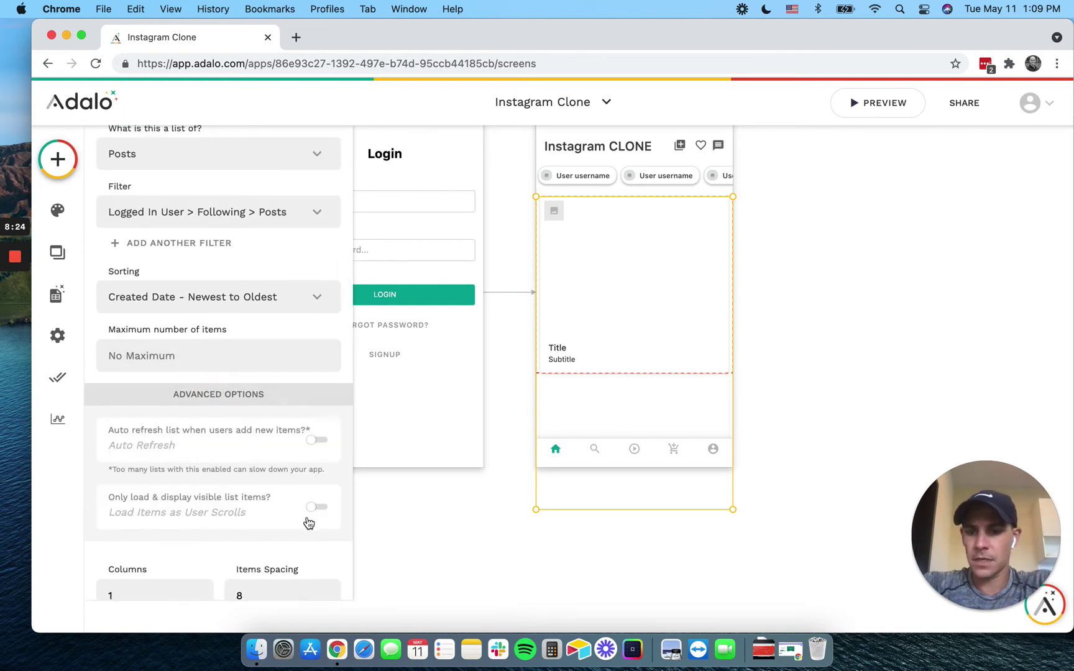
{"action": "left_click", "coordinate": [318, 507]}
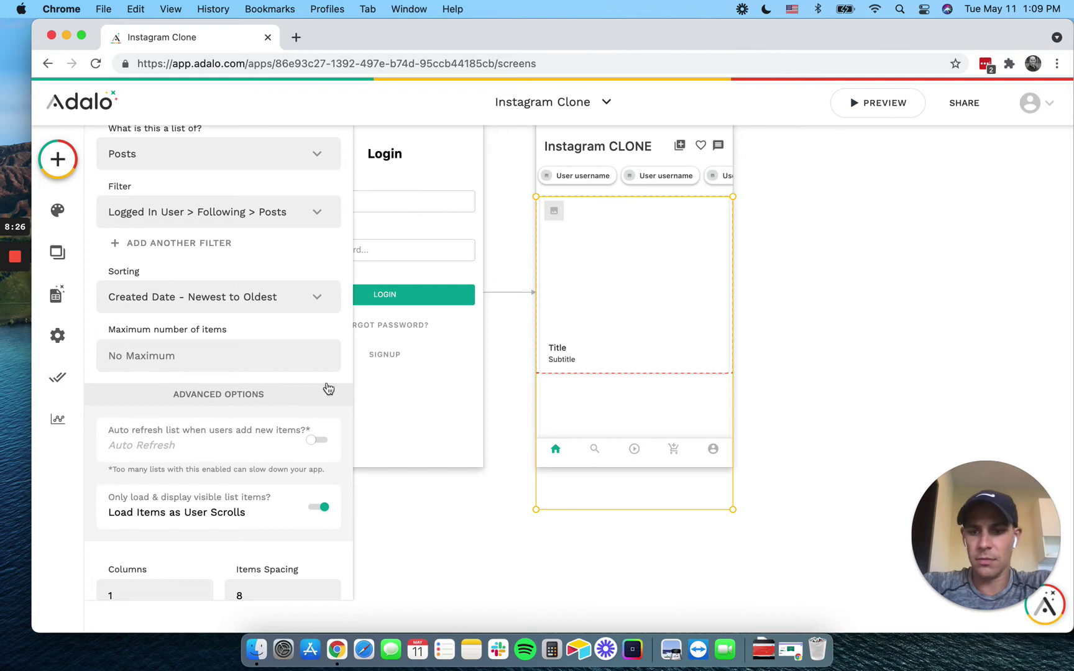
{"action": "left_click", "coordinate": [559, 212]}
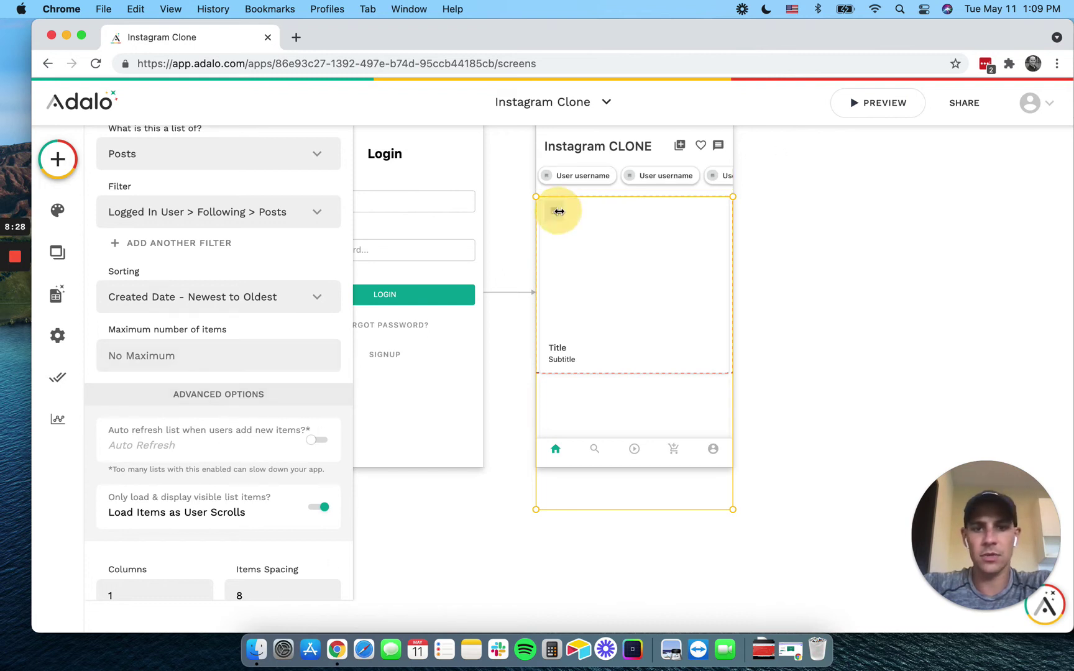
{"action": "left_click", "coordinate": [158, 240]}
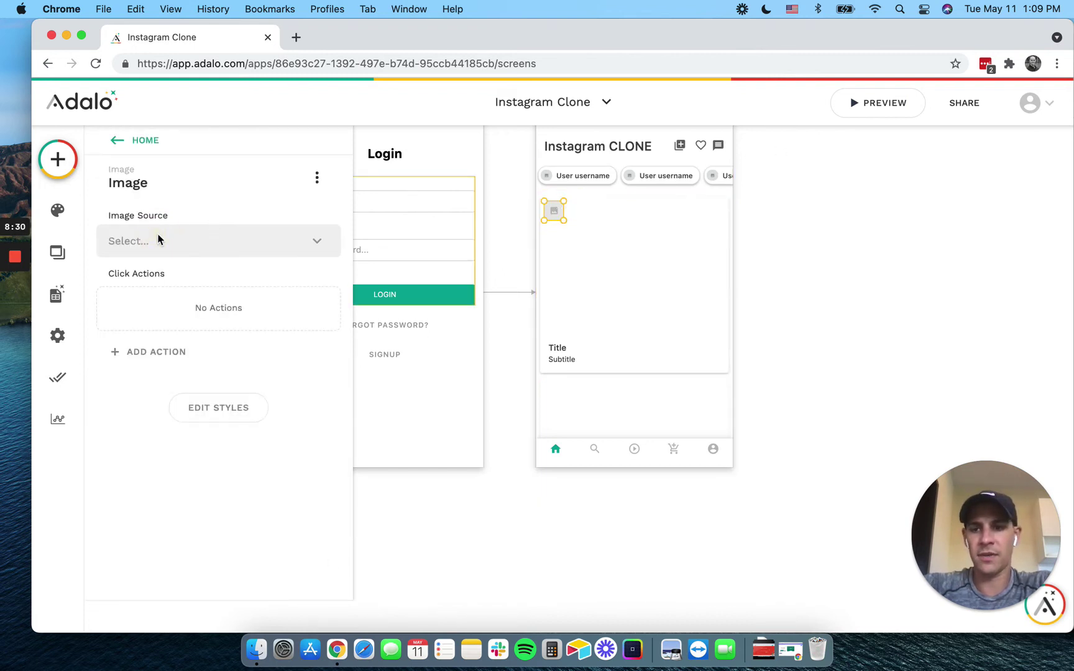
{"action": "mouse_move", "coordinate": [173, 317]}
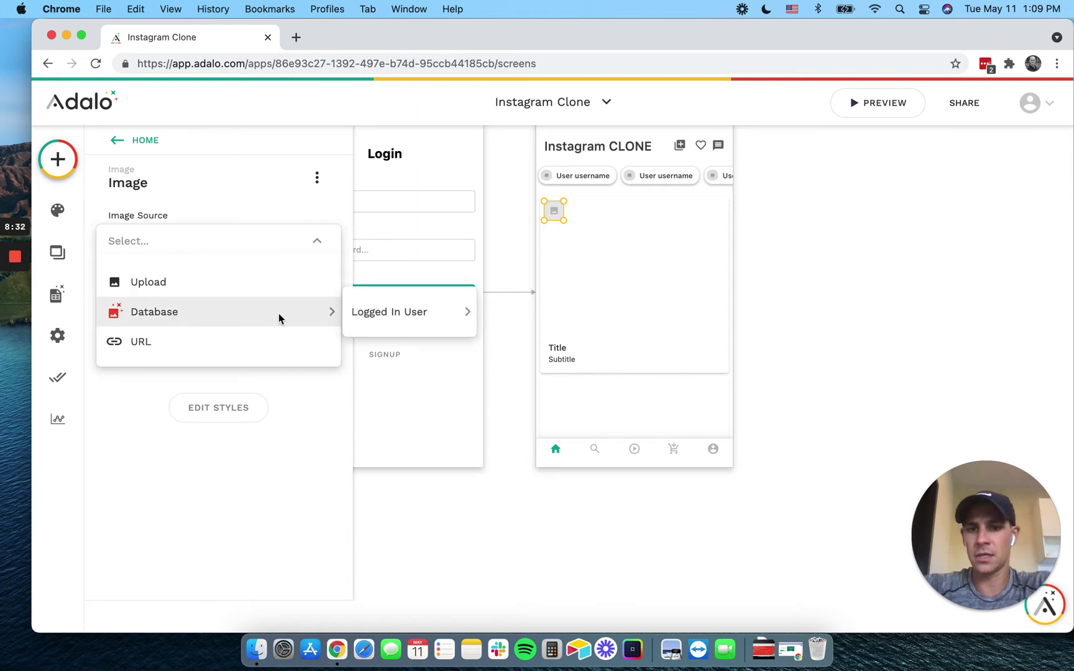
{"action": "mouse_move", "coordinate": [421, 316]}
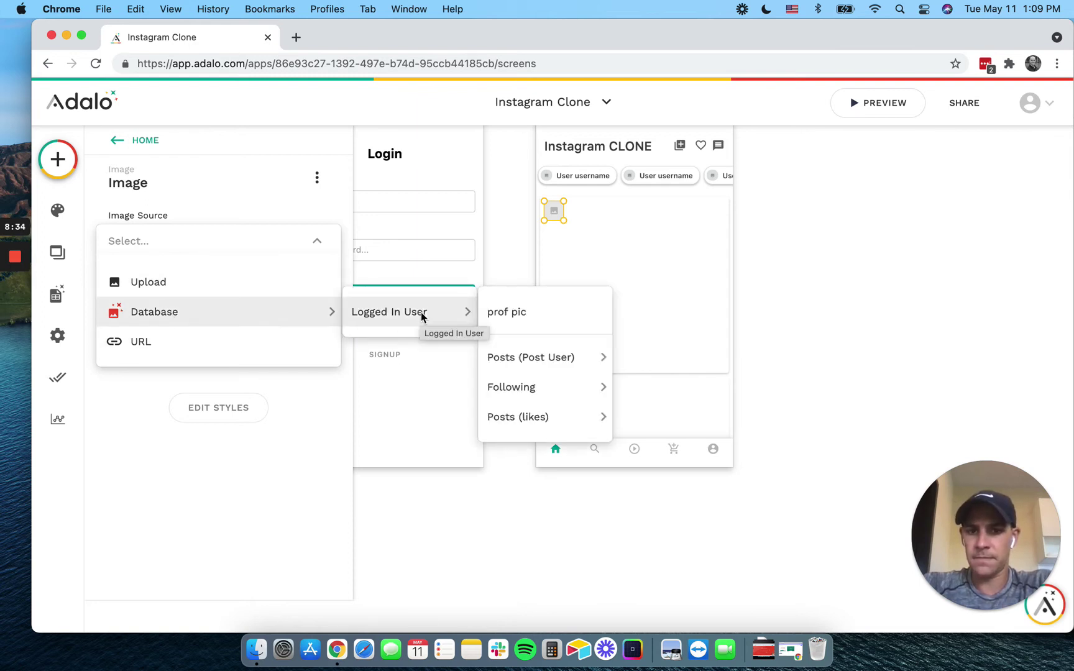
{"action": "left_click", "coordinate": [644, 258]}
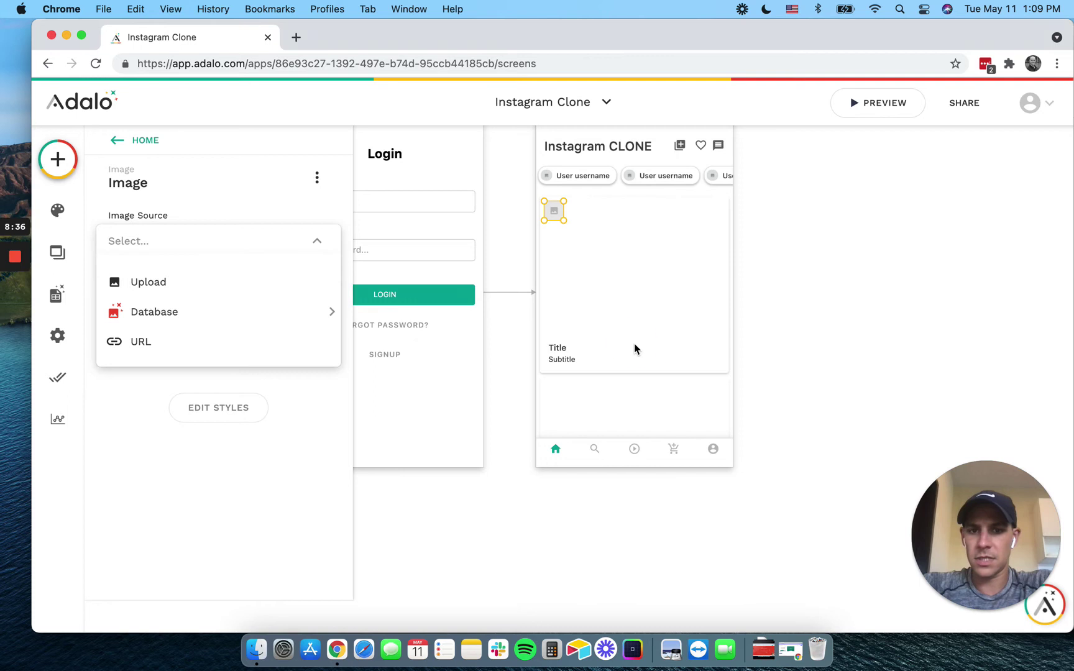
{"action": "left_click", "coordinate": [603, 324]}
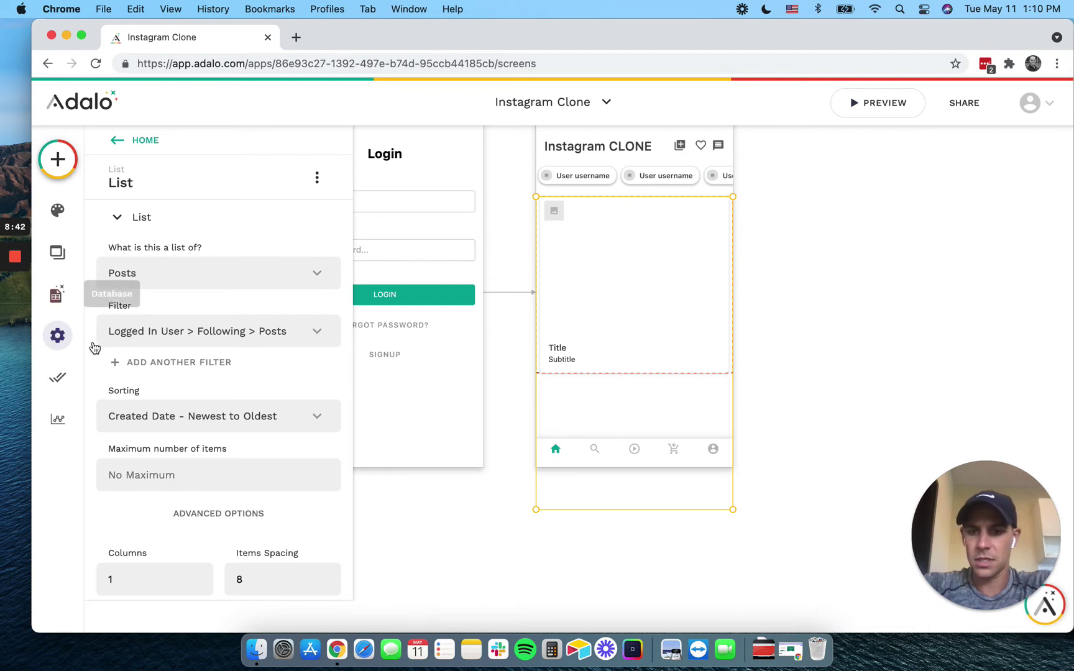
Move the small image out of the post card and back into its upper-left corner to nest it in the list.
{"action": "left_click", "coordinate": [557, 213]}
{"action": "left_click_drag", "start_coordinate": [557, 210], "coordinate": [559, 408]}
{"action": "left_click_drag", "start_coordinate": [555, 224], "coordinate": [554, 212]}
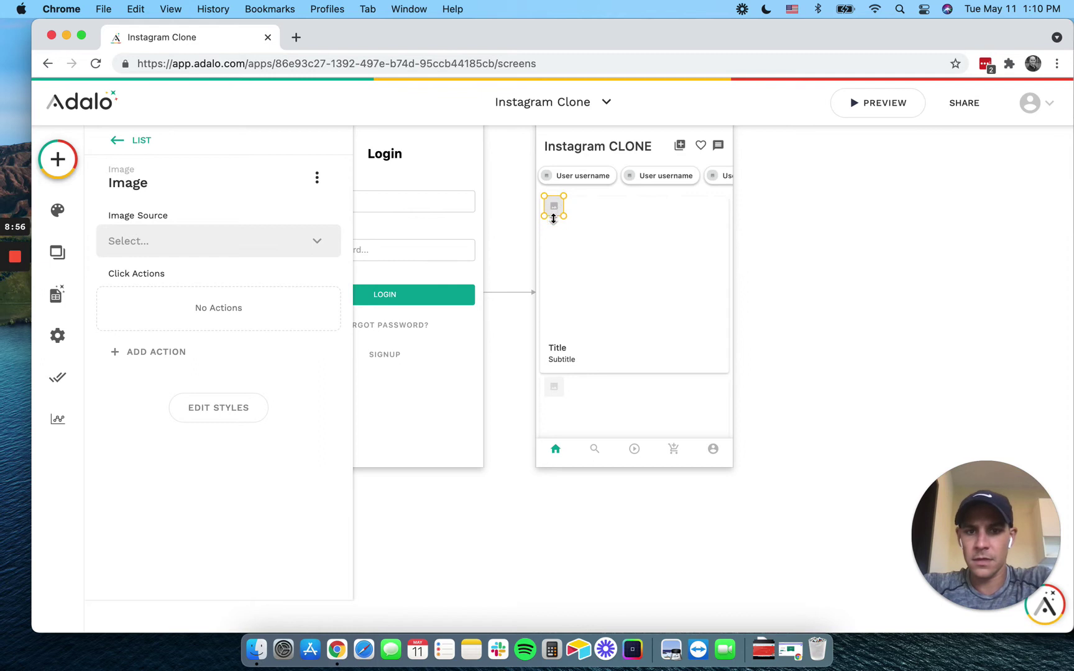
Set the small image's source to the database field Current Post > Post User > prof pic.
{"action": "left_click", "coordinate": [199, 240]}
{"action": "mouse_move", "coordinate": [210, 309]}
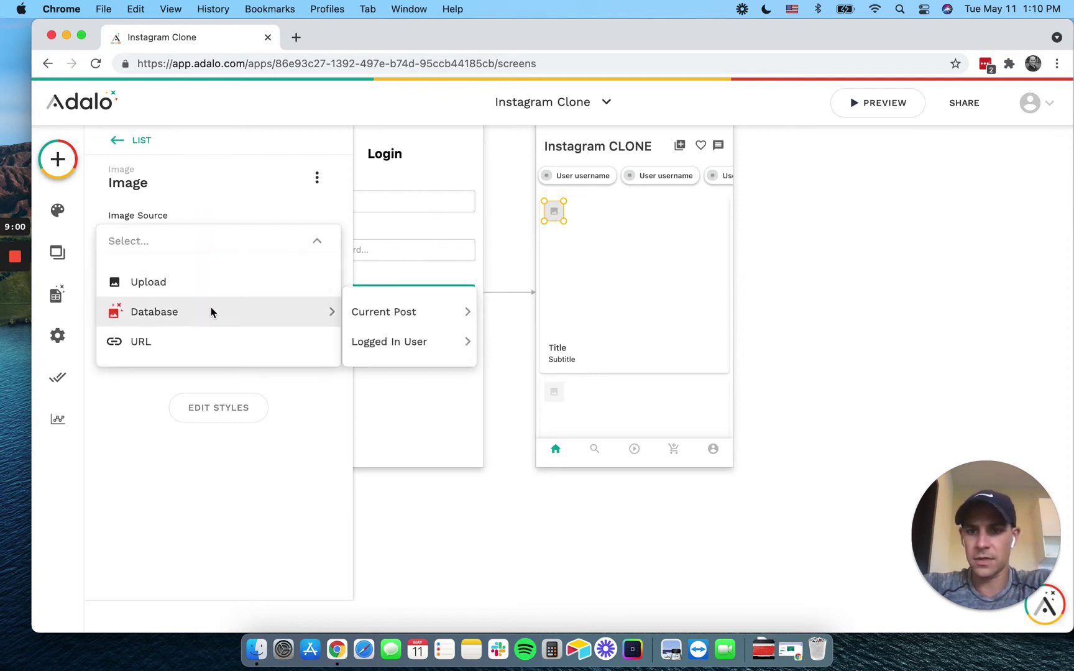
{"action": "mouse_move", "coordinate": [426, 324]}
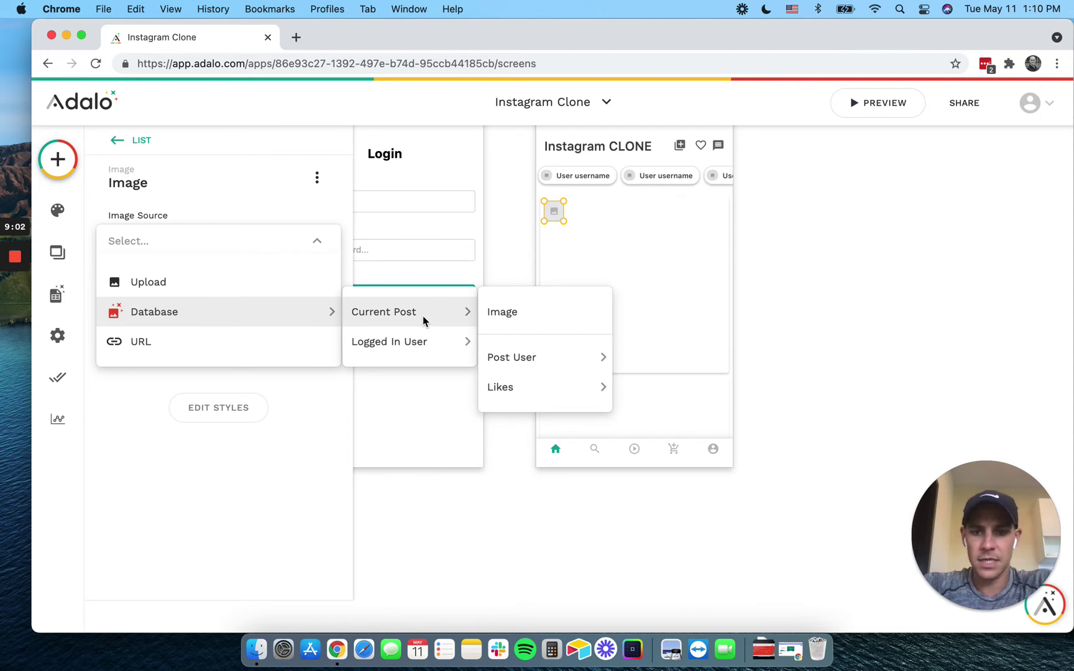
{"action": "mouse_move", "coordinate": [568, 364]}
{"action": "left_click", "coordinate": [649, 358]}
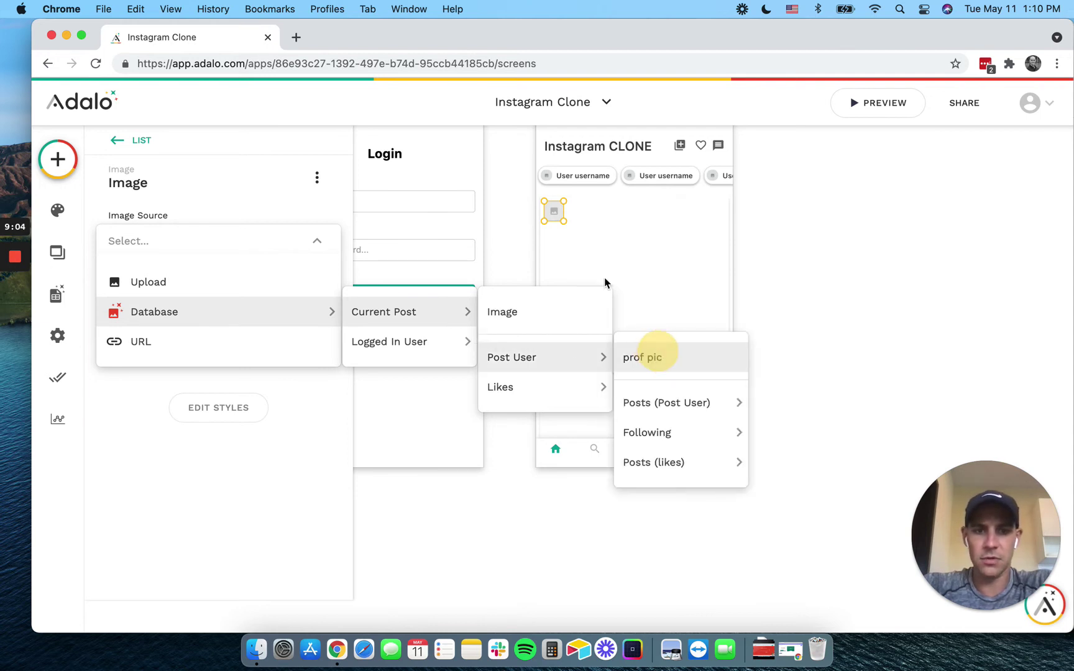
Add a Text component to the post card beside the profile image and narrow its frame to fit the text.
{"action": "left_click", "coordinate": [59, 159]}
{"action": "mouse_move", "coordinate": [127, 341]}
{"action": "left_mouse_down"}
{"action": "mouse_move", "coordinate": [199, 307]}
{"action": "mouse_move", "coordinate": [612, 212]}
{"action": "mouse_move", "coordinate": [598, 213]}
{"action": "left_mouse_up"}
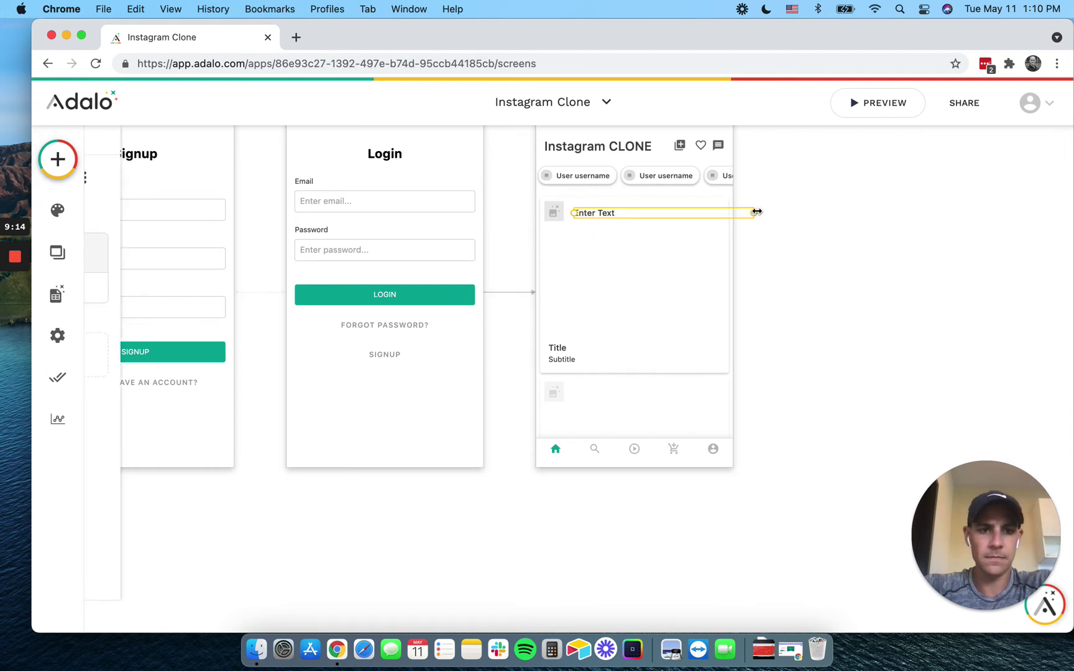
{"action": "left_click", "coordinate": [631, 213]}
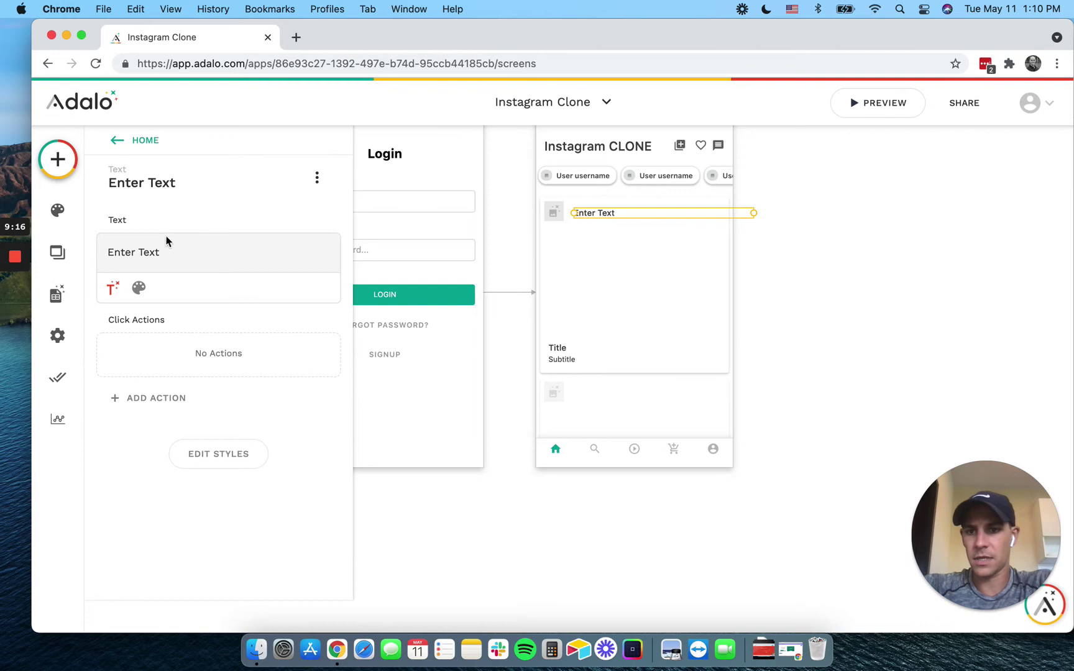
Clear the new text's placeholder, check its Magic Text sources and enter "ada" as its content.
{"action": "left_click", "coordinate": [153, 249]}
{"action": "key", "text": "super+a"}
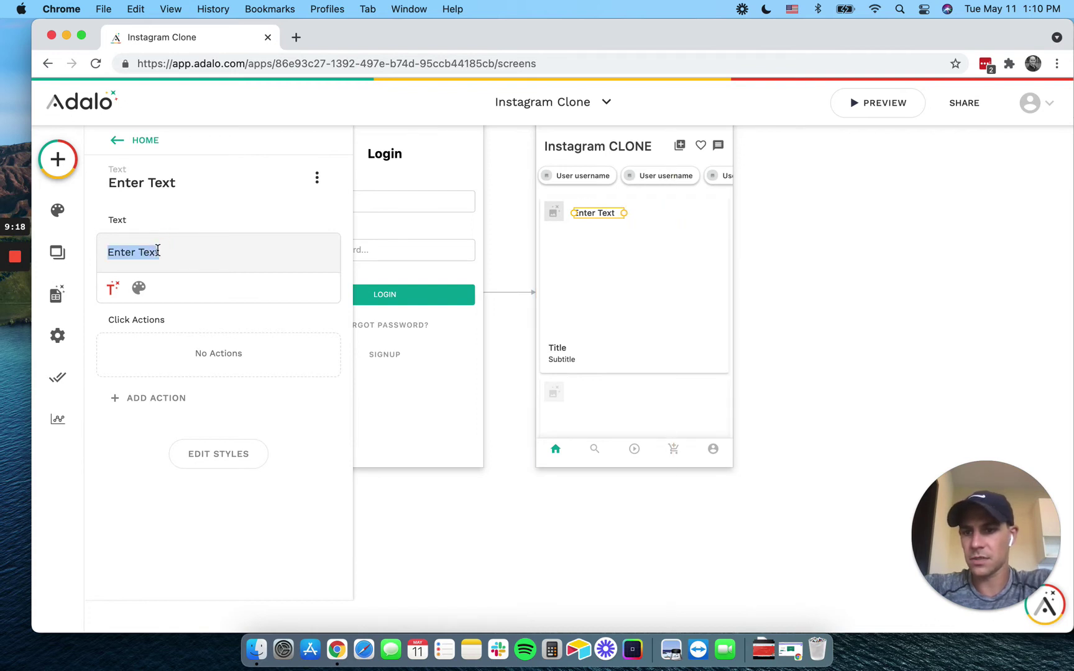
{"action": "key", "text": "BackSpace"}
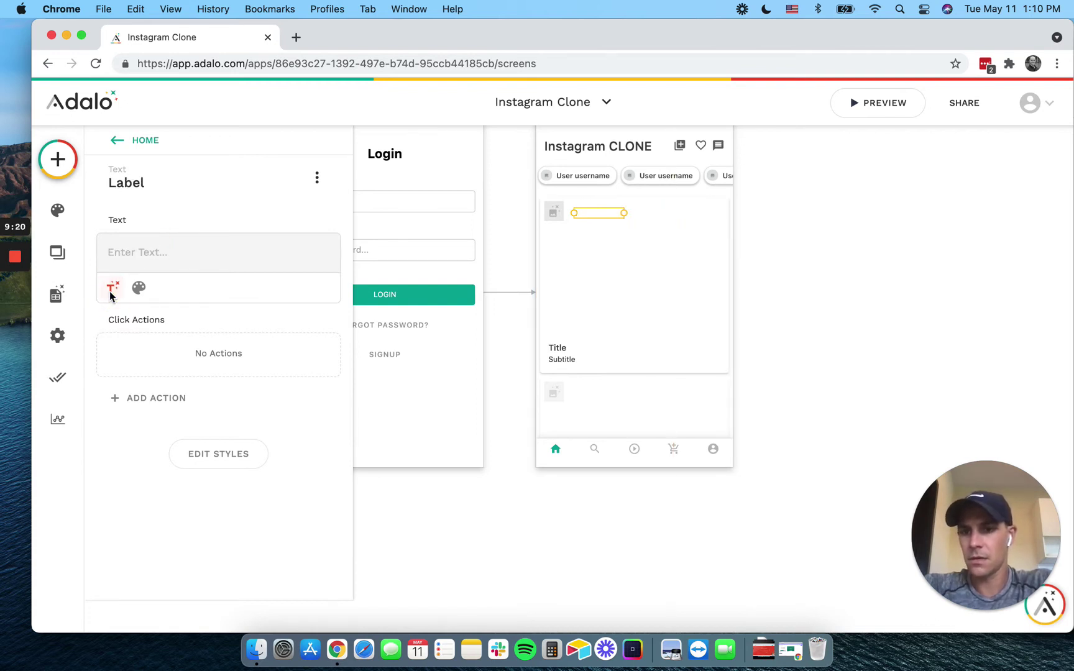
{"action": "left_click", "coordinate": [112, 289]}
{"action": "mouse_move", "coordinate": [147, 340]}
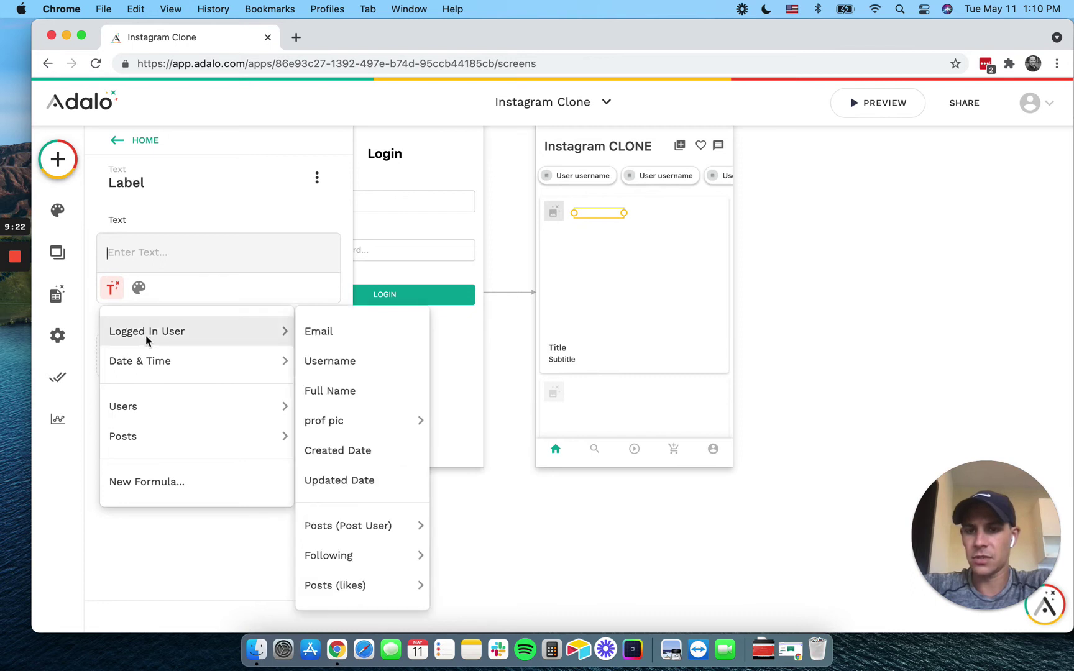
{"action": "left_click", "coordinate": [218, 252]}
{"action": "type", "text": "ada"}
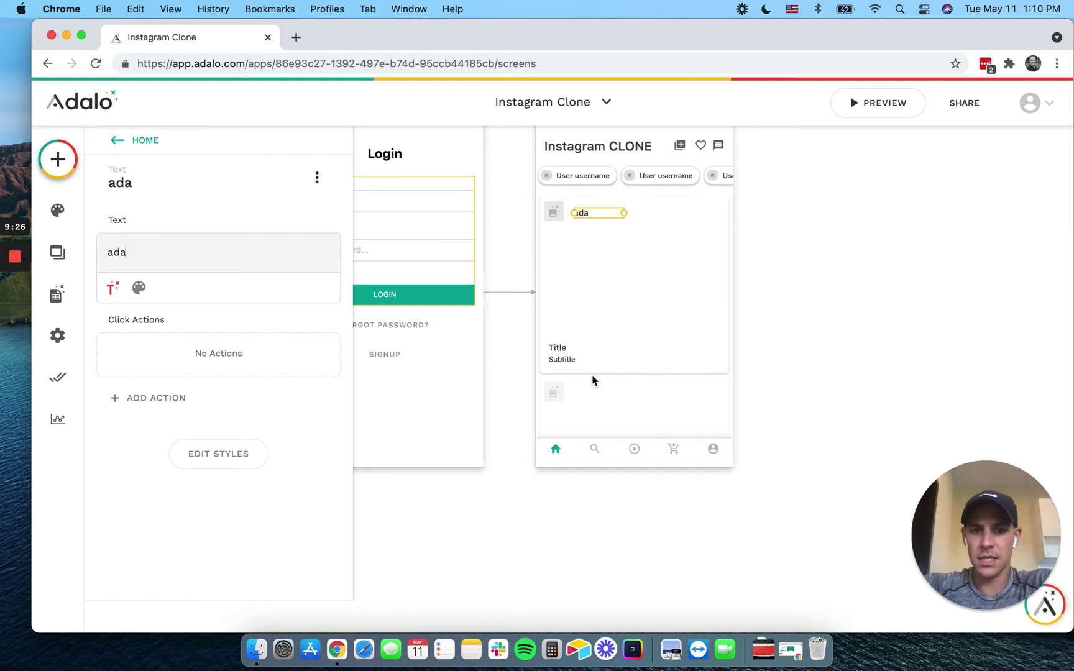
Re-place the text beside the profile image so it nests in the post list, and clear its content.
{"action": "left_click", "coordinate": [584, 216]}
{"action": "left_click_drag", "start_coordinate": [589, 242], "coordinate": [581, 218]}
{"action": "double_click", "coordinate": [117, 251]}
{"action": "key", "text": "BackSpace"}
{"action": "left_click", "coordinate": [124, 252]}
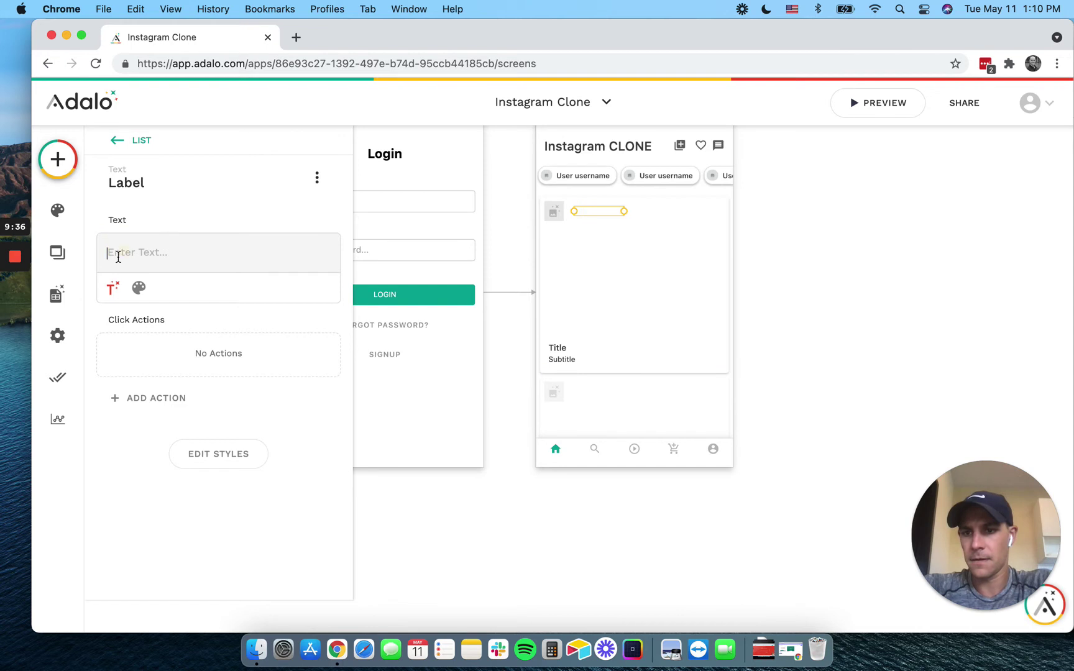
Try to bind the empty text to a post field through Magic Text, entering the placeholders "ada" and "a" between attempts.
{"action": "left_click", "coordinate": [112, 288]}
{"action": "mouse_move", "coordinate": [146, 321]}
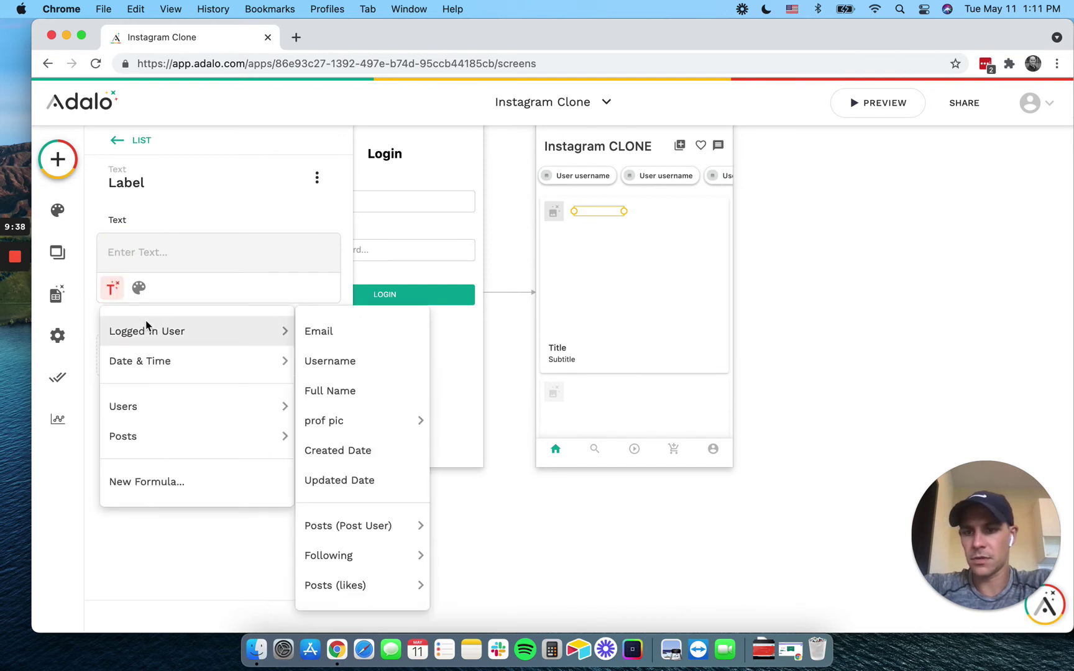
{"action": "left_click", "coordinate": [161, 247]}
{"action": "type", "text": "ada"}
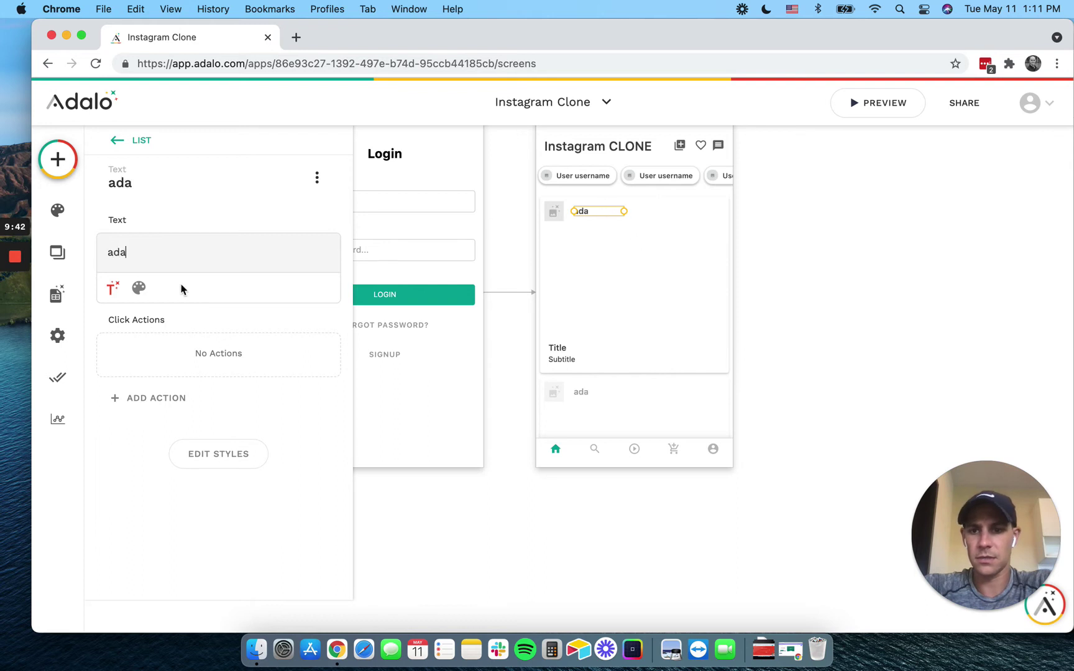
{"action": "left_click", "coordinate": [122, 250]}
{"action": "double_click", "coordinate": [122, 250]}
{"action": "key", "text": "BackSpace"}
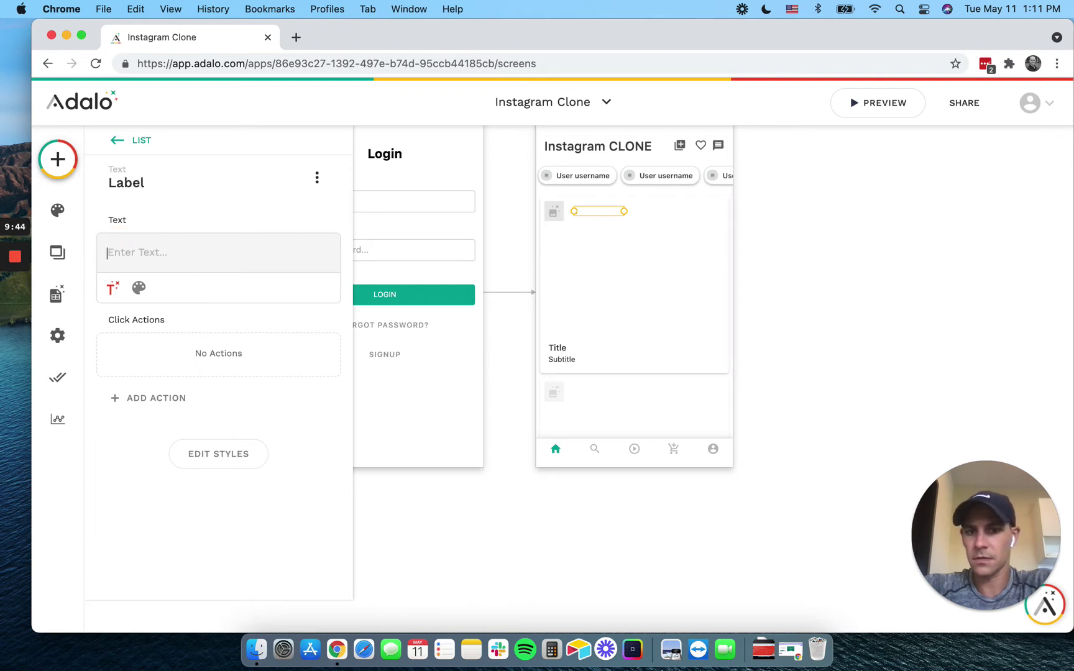
{"action": "left_click", "coordinate": [107, 288]}
{"action": "mouse_move", "coordinate": [202, 321]}
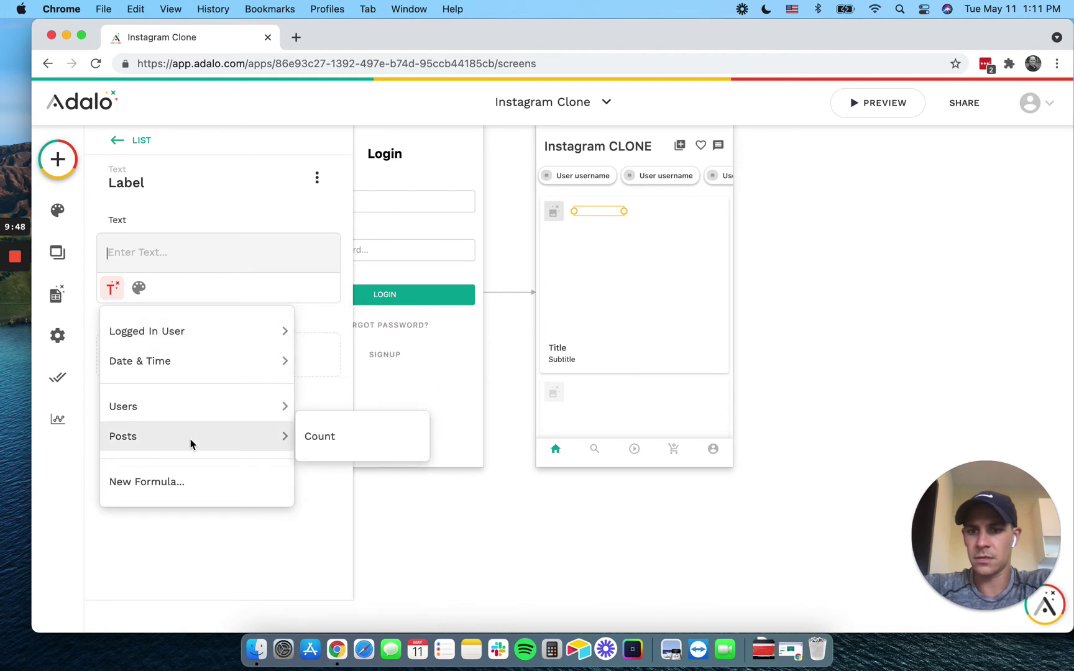
{"action": "left_click", "coordinate": [191, 251]}
{"action": "type", "text": "a"}
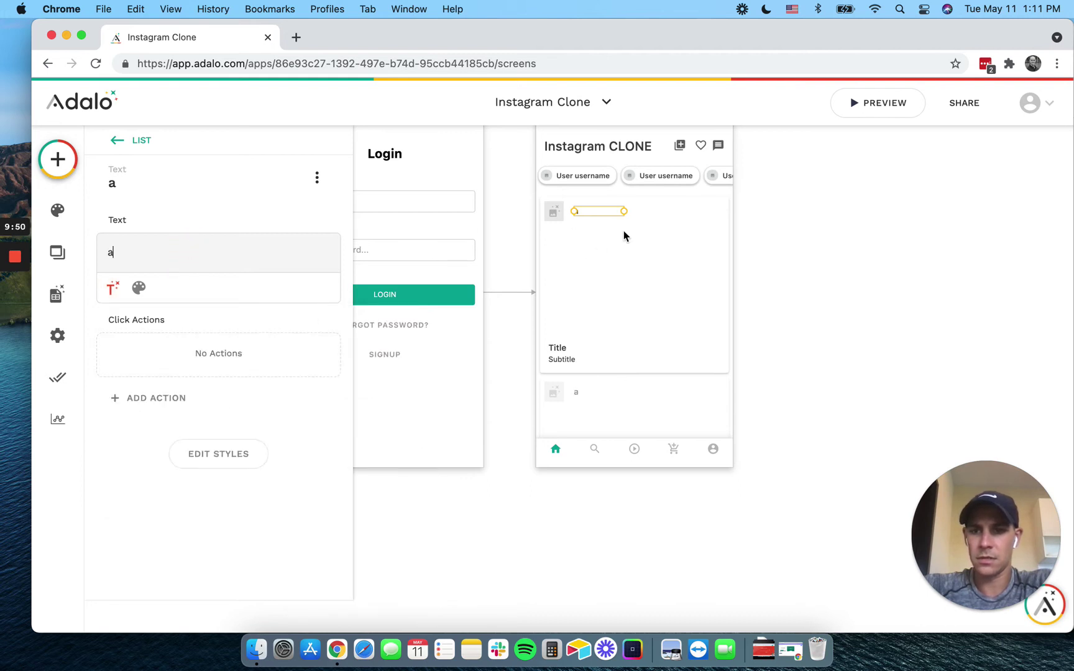
Move the text slightly lower in the post card, recheck its Magic Text sources and clear its content.
{"action": "left_click_drag", "start_coordinate": [607, 214], "coordinate": [591, 233]}
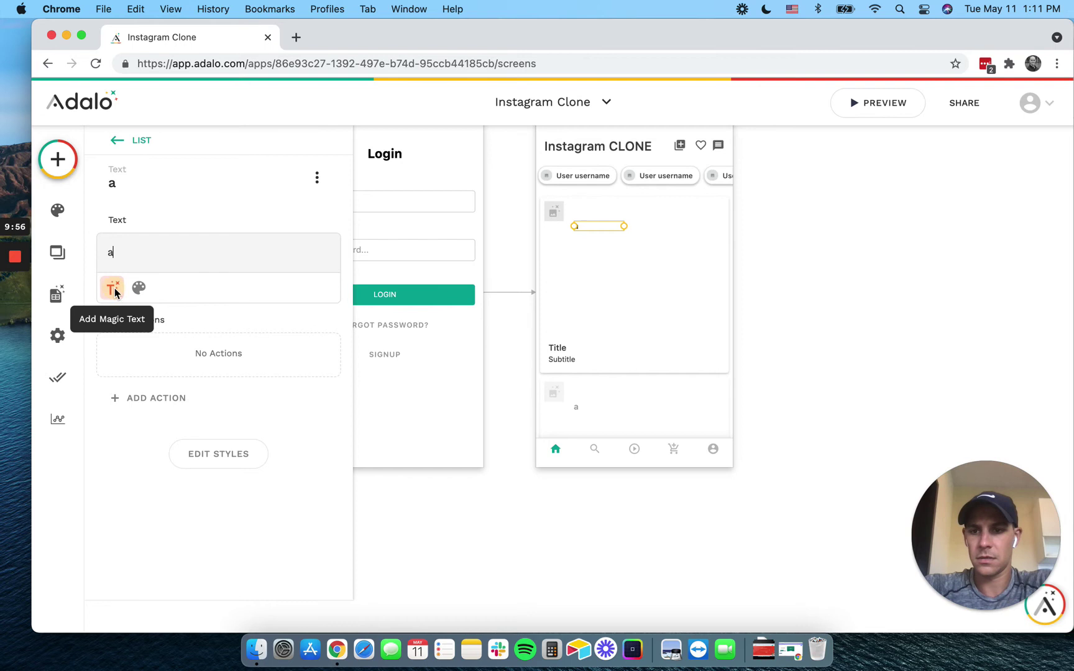
{"action": "left_click", "coordinate": [114, 290]}
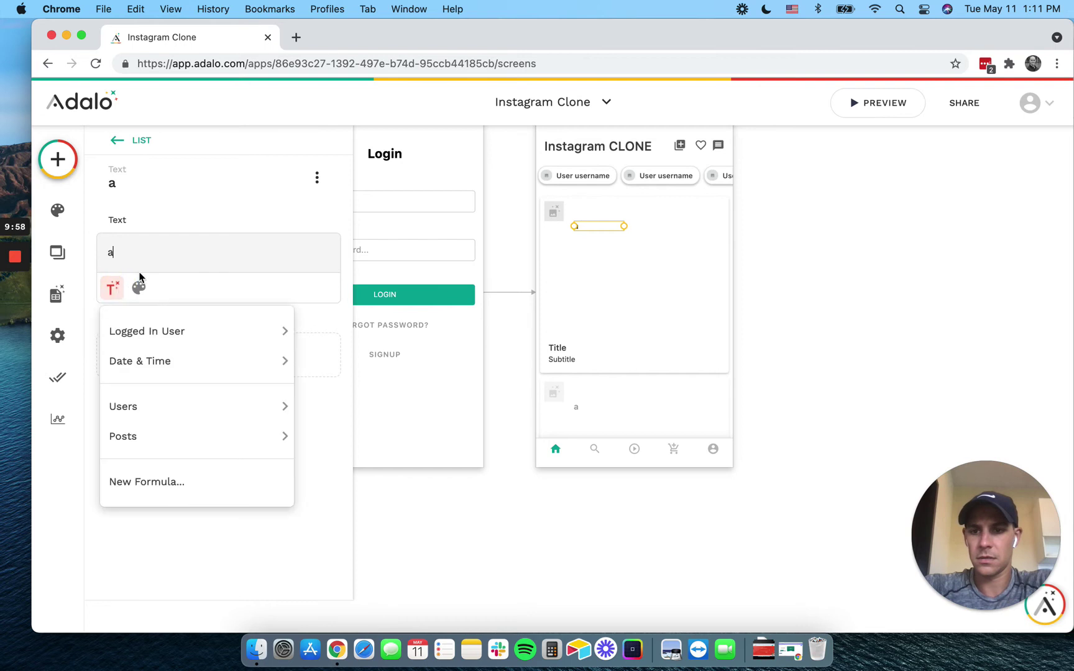
{"action": "left_click", "coordinate": [625, 226]}
{"action": "left_click", "coordinate": [695, 224]}
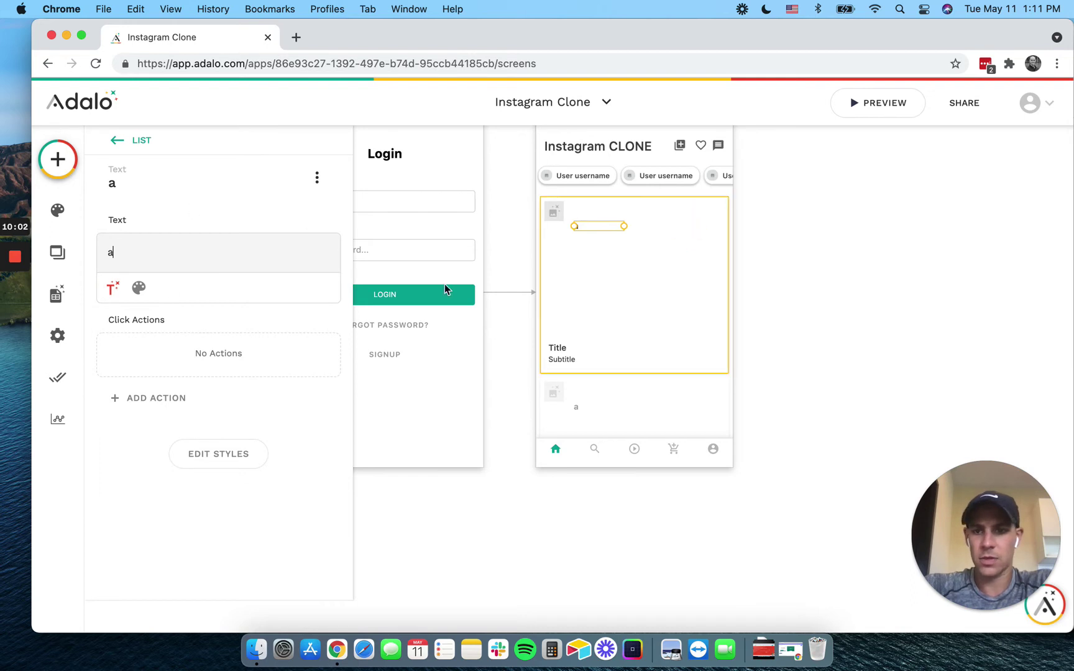
{"action": "key", "text": "BackSpace"}
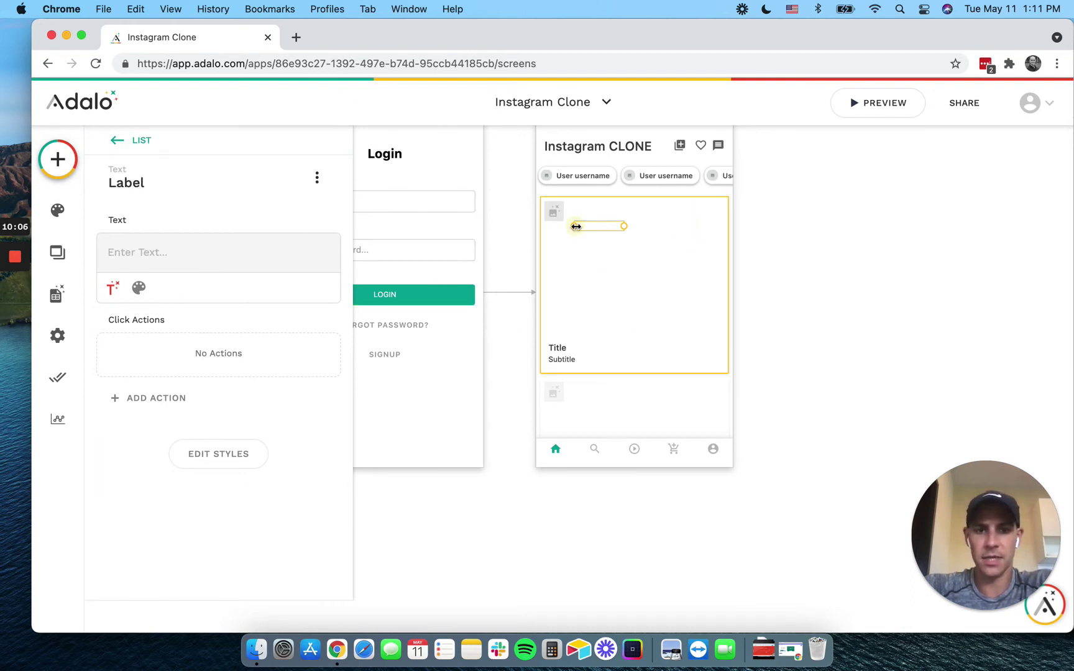
Add a large Image component above the post card's Title text and narrow it to fit within the card.
{"action": "left_click", "coordinate": [69, 155]}
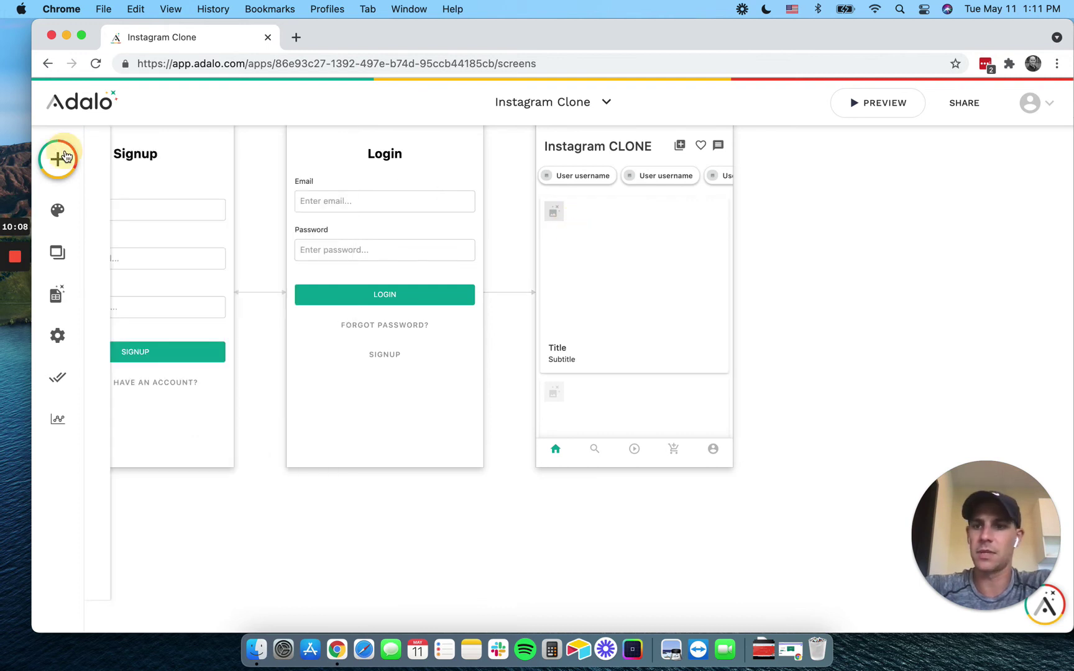
{"action": "type", "text": "image"}
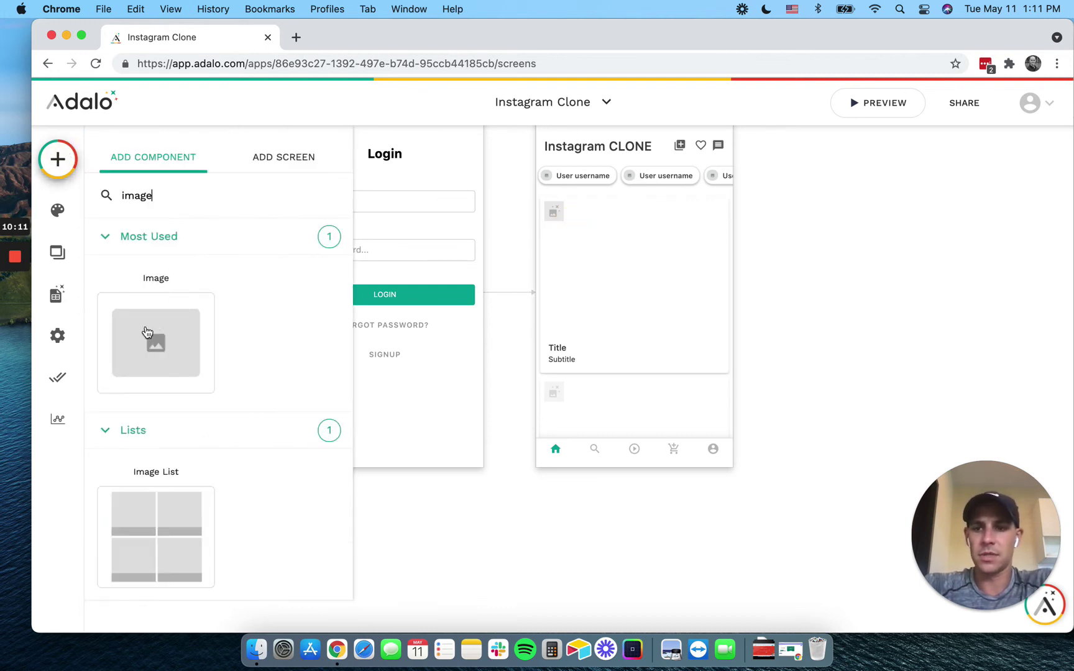
{"action": "left_click", "coordinate": [149, 332]}
{"action": "left_click_drag", "start_coordinate": [436, 272], "coordinate": [641, 286]}
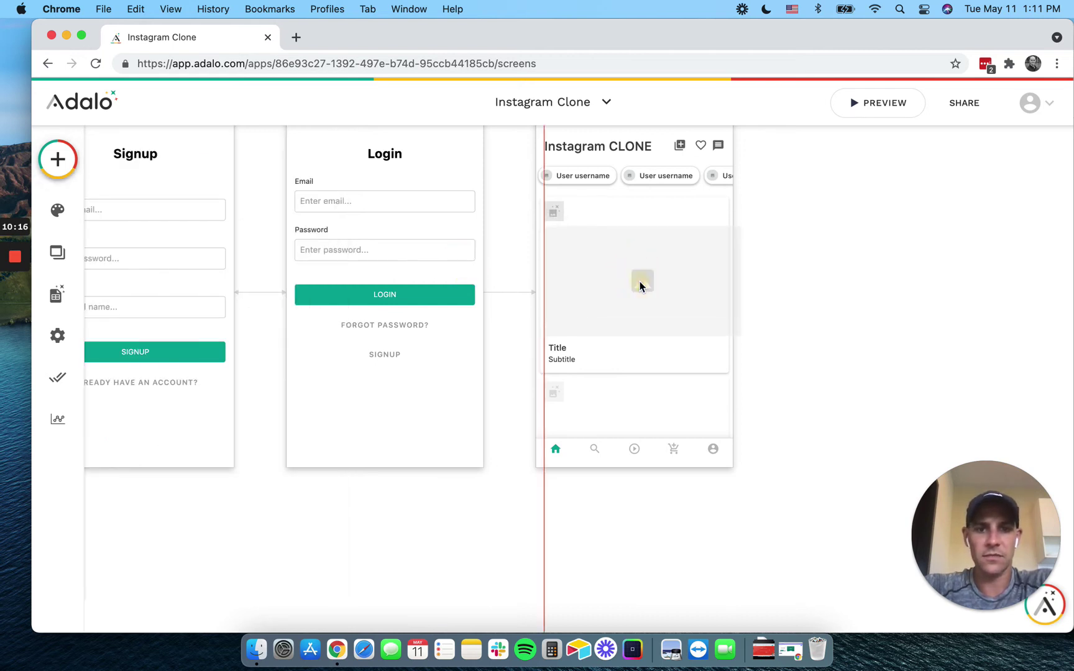
{"action": "left_click_drag", "start_coordinate": [740, 268], "coordinate": [721, 269]}
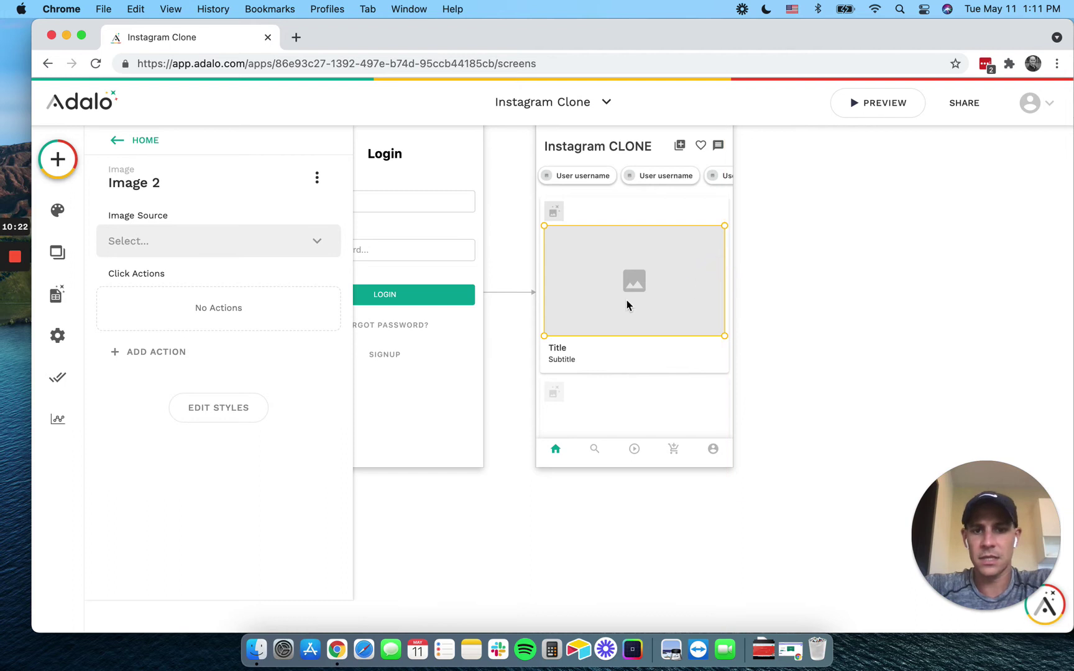
Check the large image's source options and the post list's data settings.
{"action": "left_click", "coordinate": [272, 240]}
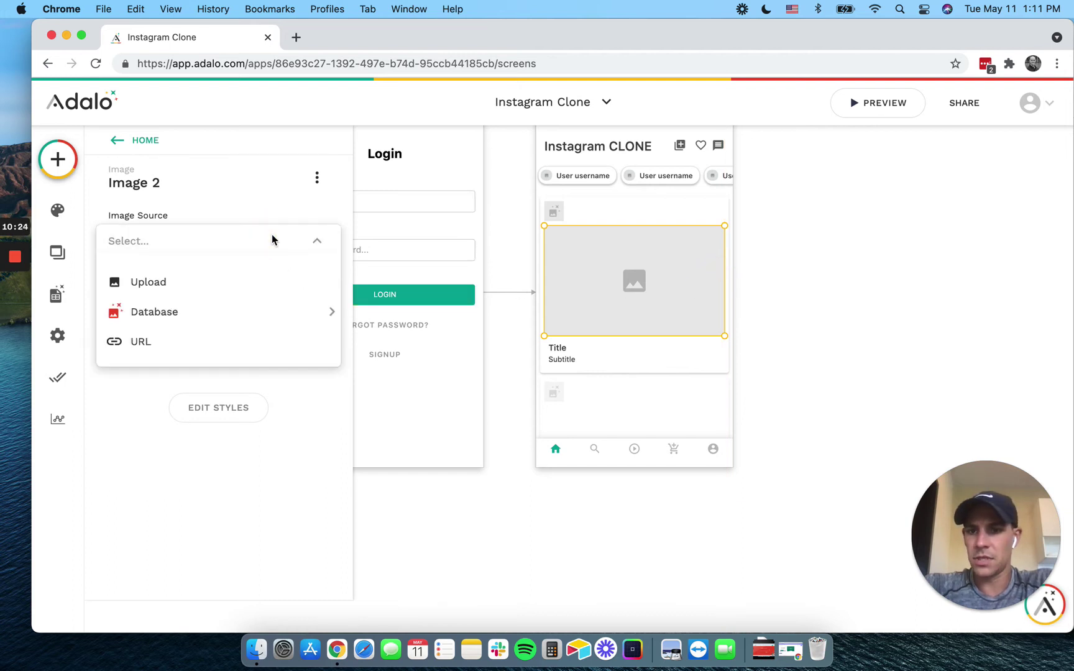
{"action": "mouse_move", "coordinate": [258, 308]}
{"action": "left_click", "coordinate": [681, 386]}
{"action": "left_click", "coordinate": [655, 210]}
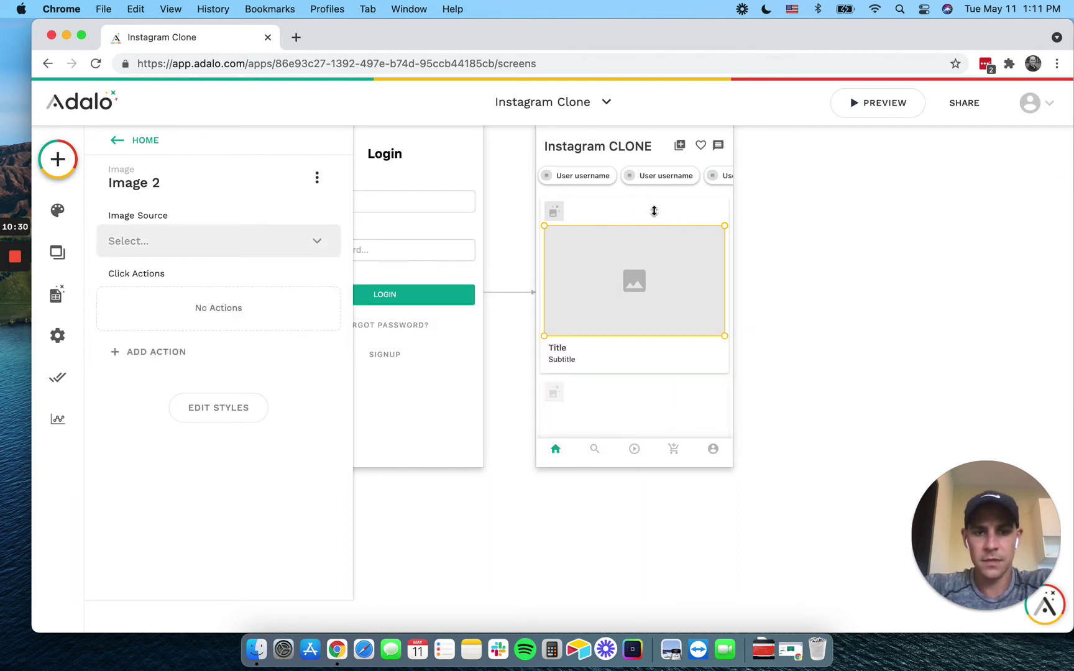
{"action": "left_click", "coordinate": [654, 210]}
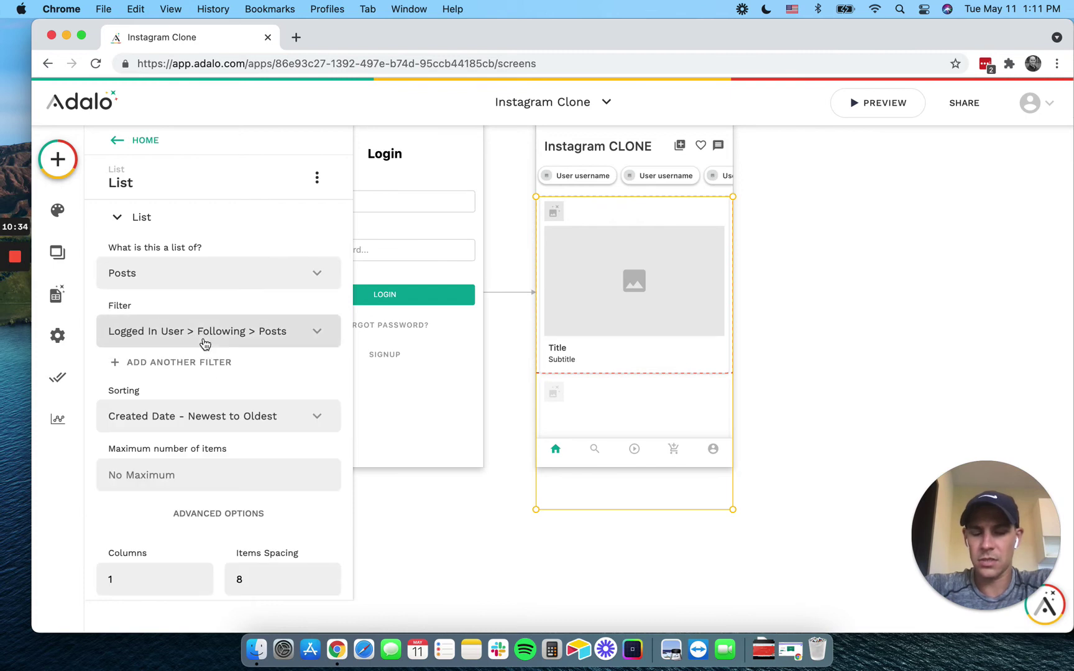
Review the properties of the Posts collection in the database.
{"action": "left_click", "coordinate": [57, 295]}
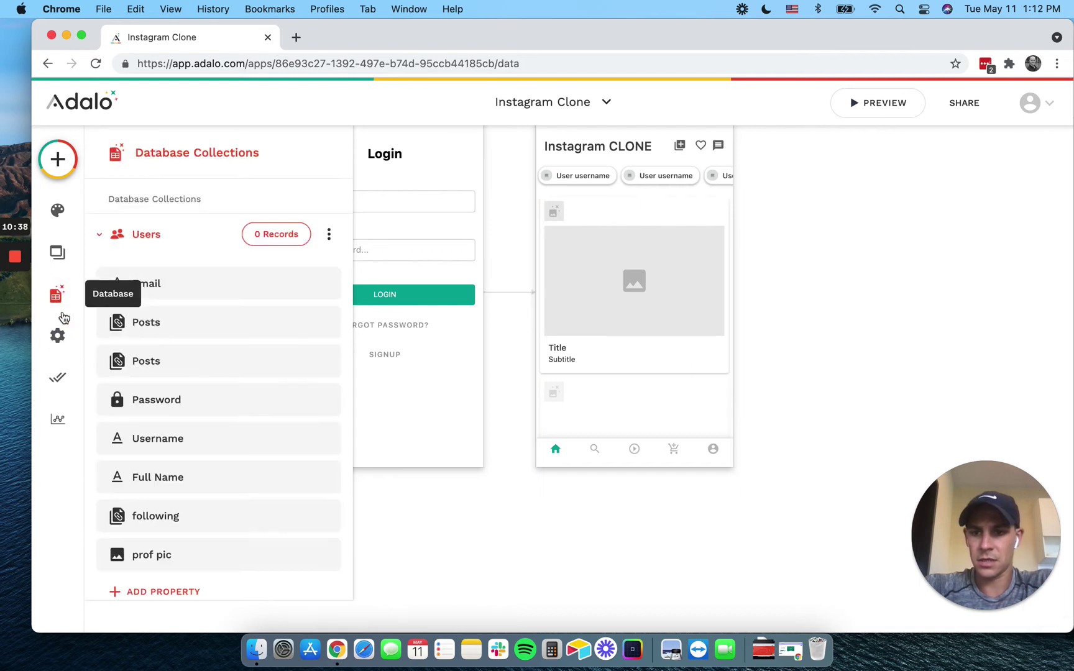
{"action": "scroll", "coordinate": [151, 296], "scroll_direction": "down", "scroll_amount": 5}
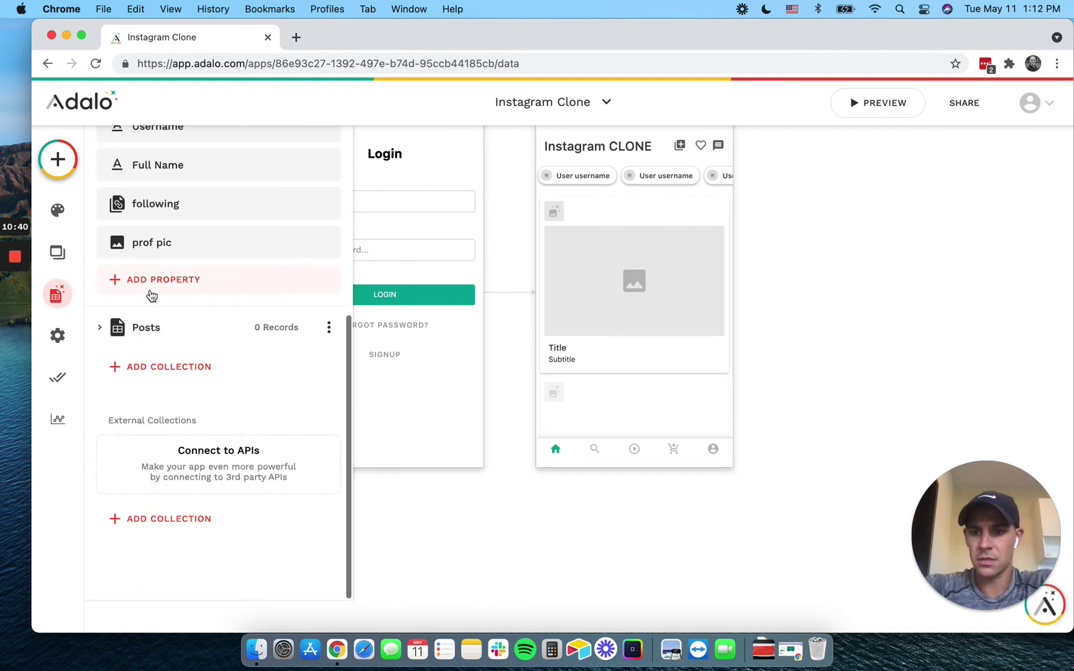
{"action": "left_click", "coordinate": [136, 327]}
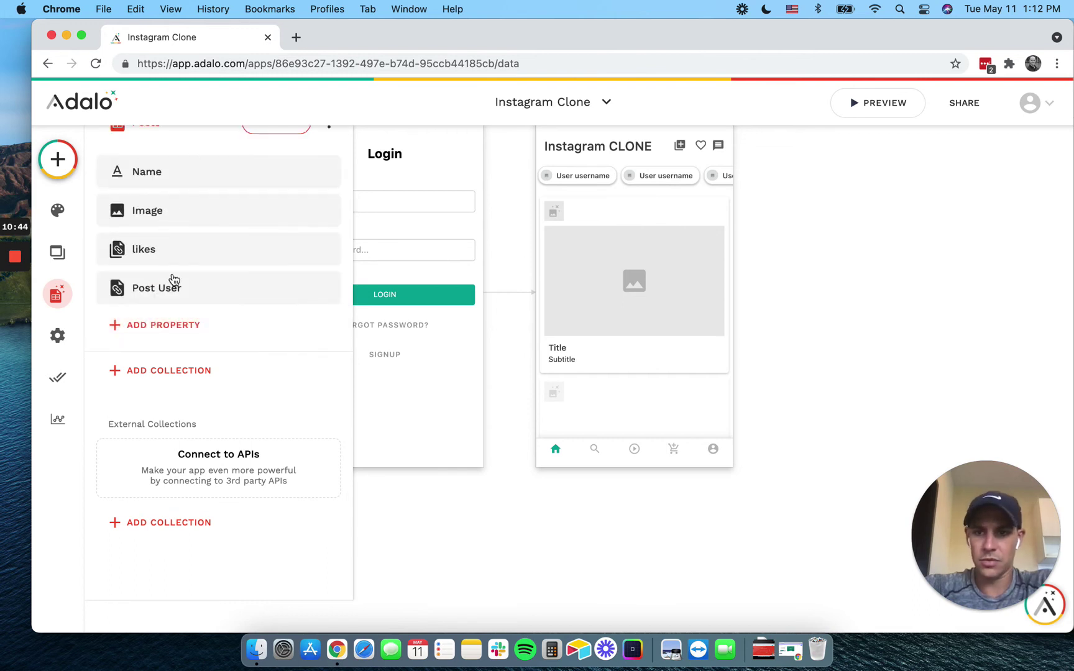
Narrow the large image on both sides and reposition it so it nests in the post list.
{"action": "left_click", "coordinate": [606, 249]}
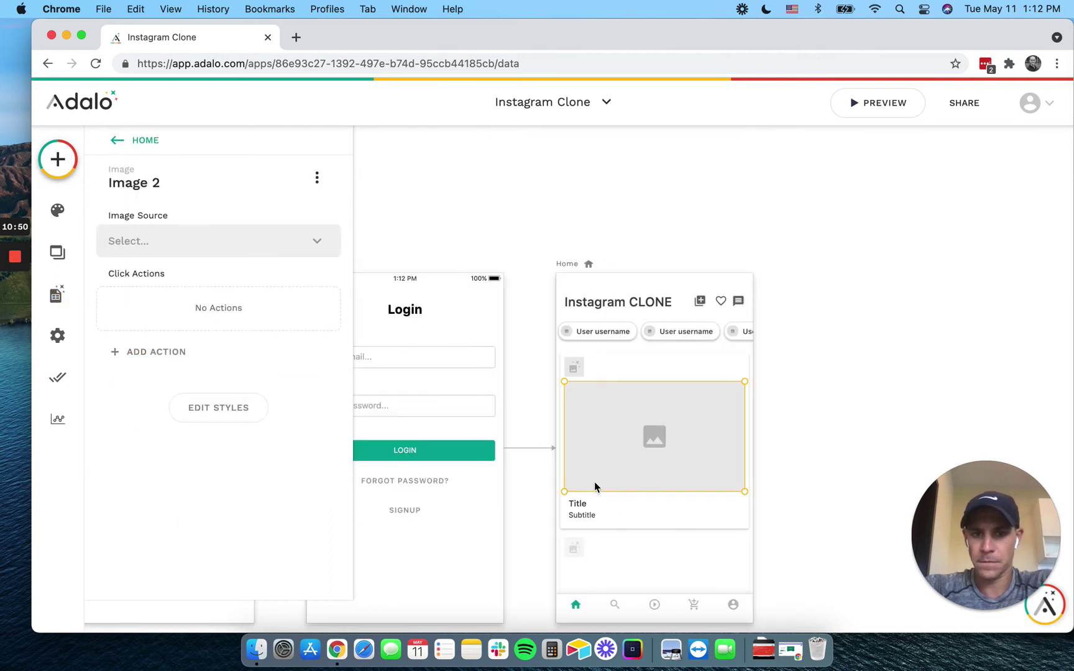
{"action": "left_click_drag", "start_coordinate": [565, 443], "coordinate": [577, 442]}
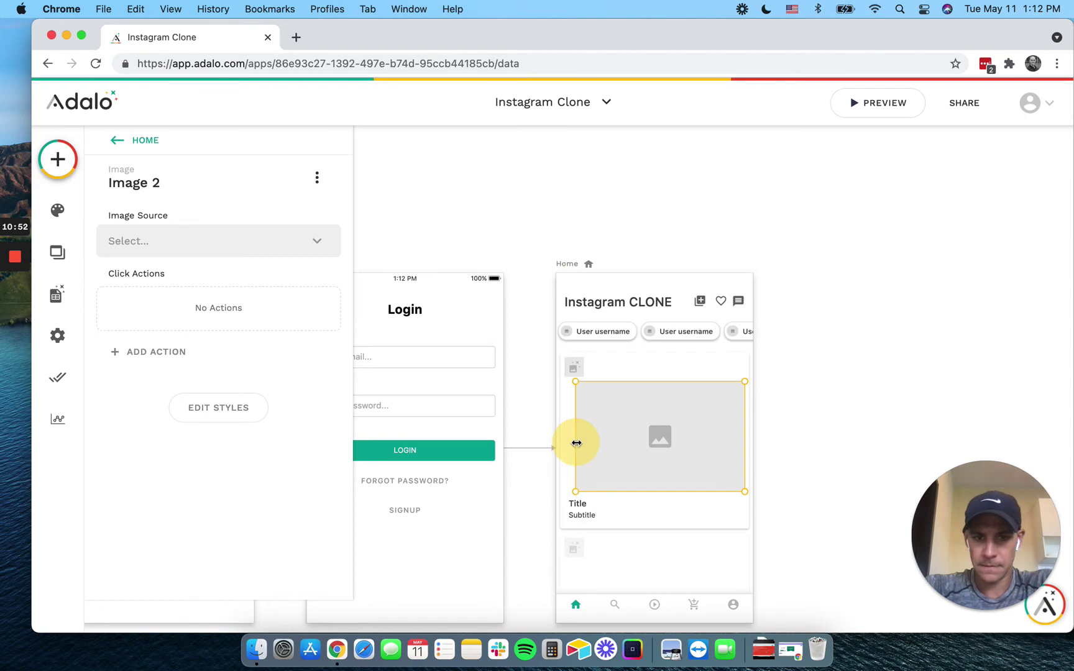
{"action": "left_click_drag", "start_coordinate": [745, 424], "coordinate": [670, 427]}
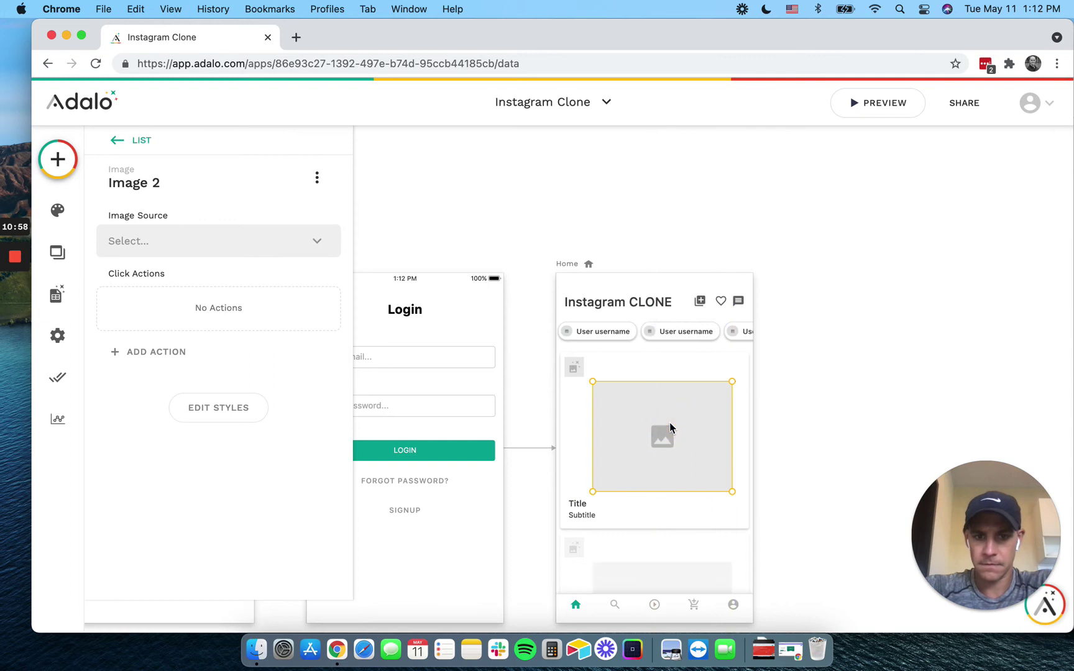
Set the large image's source to Current Post > Image and widen it on both sides to fill the card.
{"action": "left_click", "coordinate": [207, 241]}
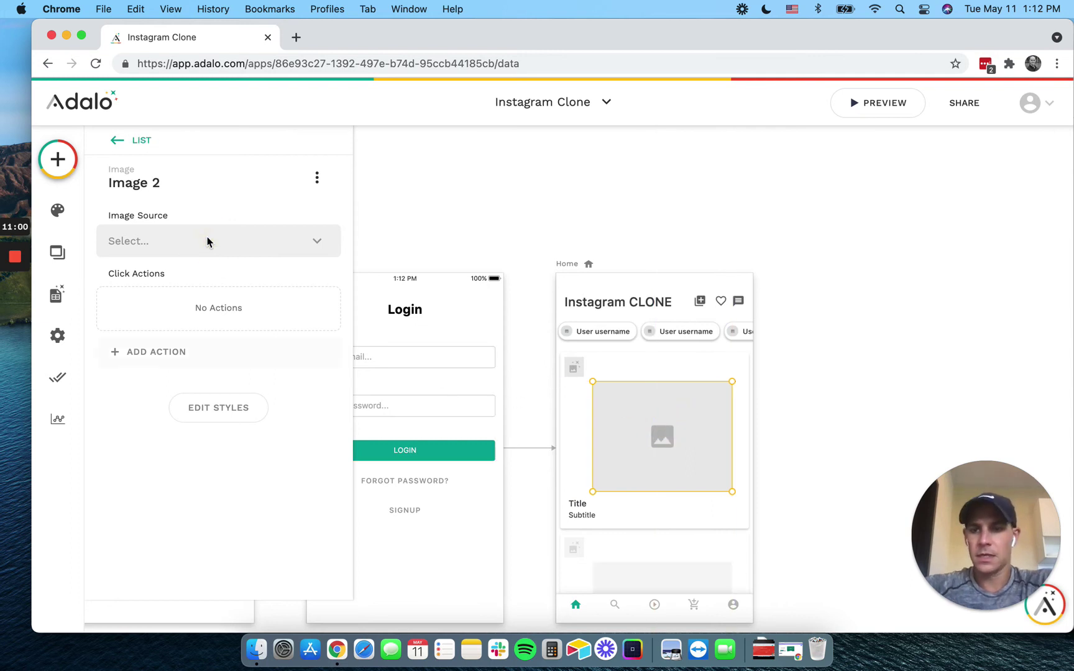
{"action": "left_click", "coordinate": [191, 246]}
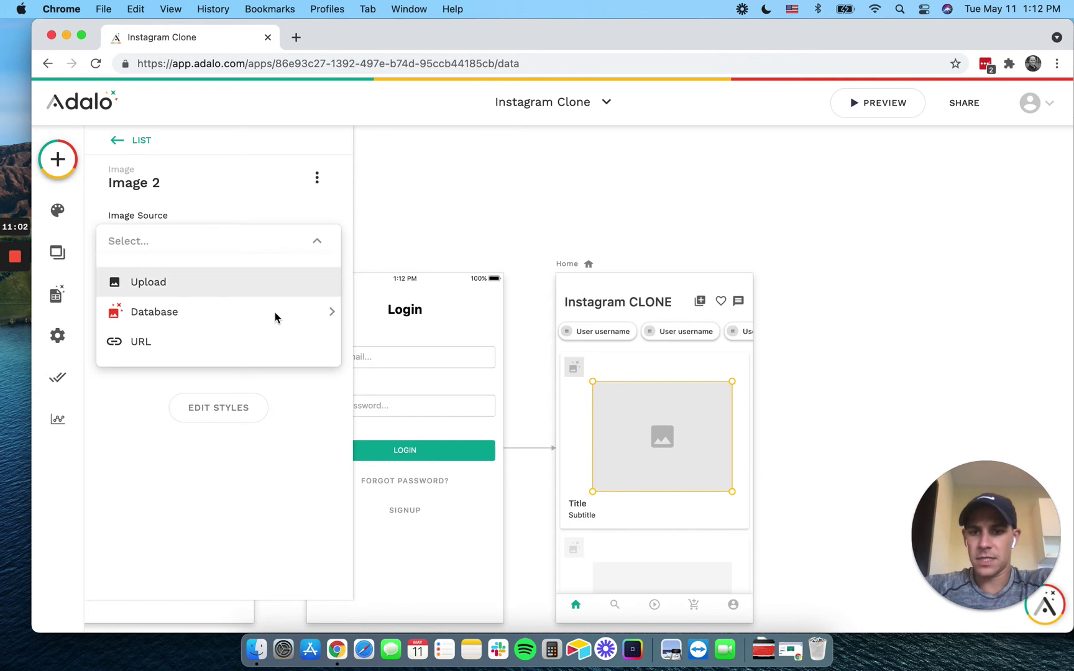
{"action": "mouse_move", "coordinate": [274, 311]}
{"action": "mouse_move", "coordinate": [379, 323]}
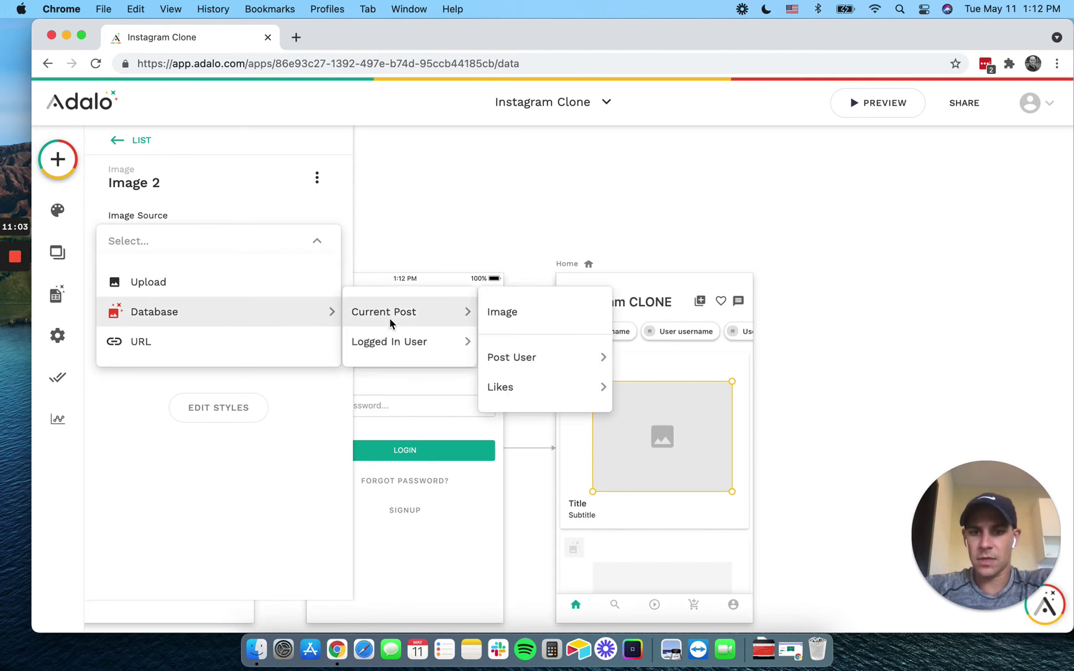
{"action": "left_click", "coordinate": [508, 319]}
{"action": "left_click_drag", "start_coordinate": [592, 424], "coordinate": [569, 424]}
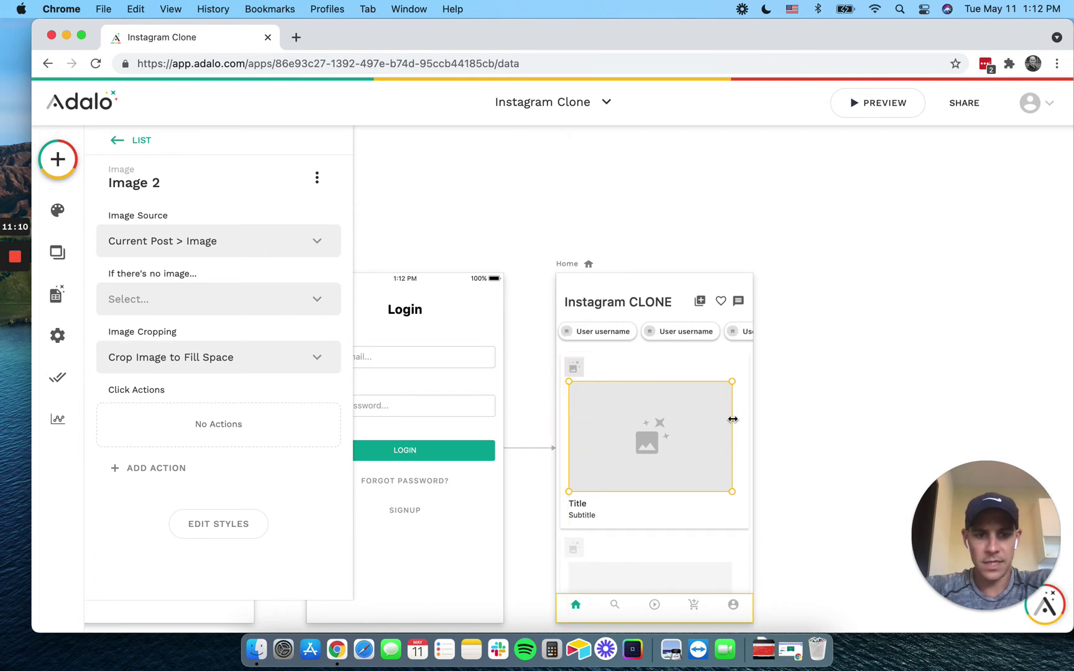
{"action": "left_click_drag", "start_coordinate": [732, 422], "coordinate": [744, 420]}
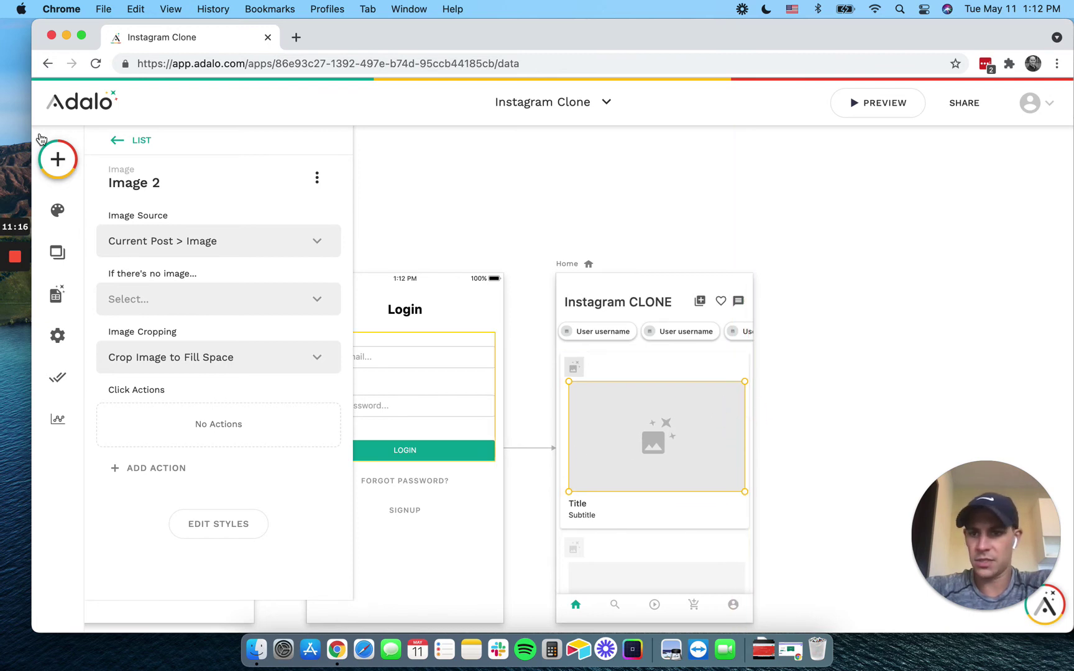
Add a Text component beside the profile image in the post card and shorten it.
{"action": "left_click", "coordinate": [59, 160]}
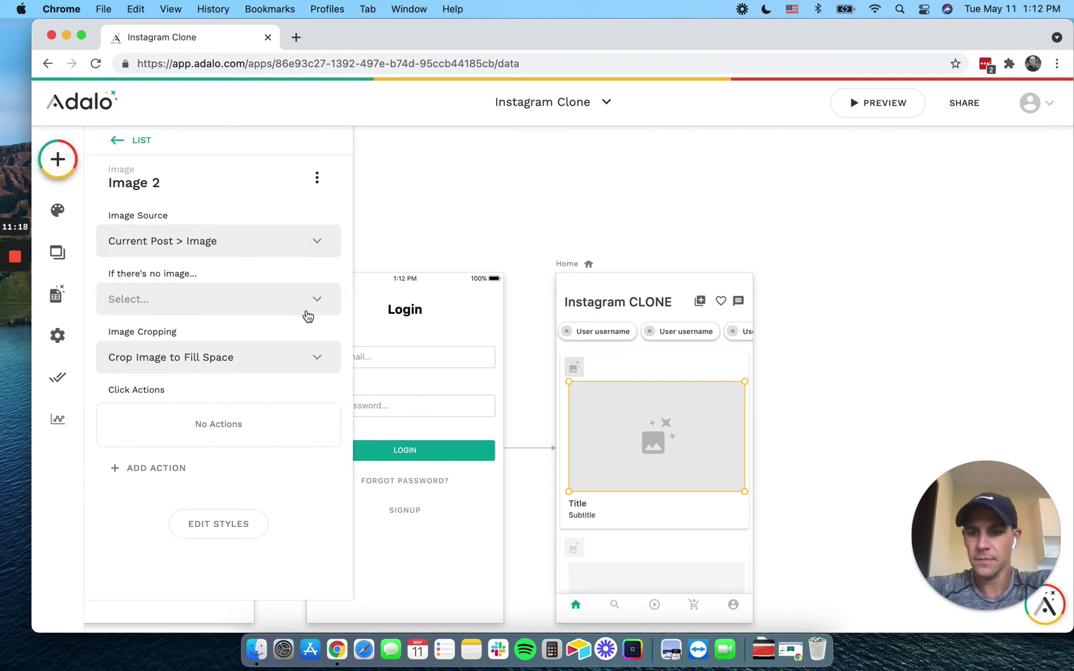
{"action": "left_click_drag", "start_coordinate": [282, 307], "coordinate": [612, 367]}
{"action": "left_click_drag", "start_coordinate": [744, 369], "coordinate": [706, 369]}
Replace the new text's content with "ada" and shift it slightly away from the profile image so it nests in the post list.
{"action": "left_click", "coordinate": [145, 251]}
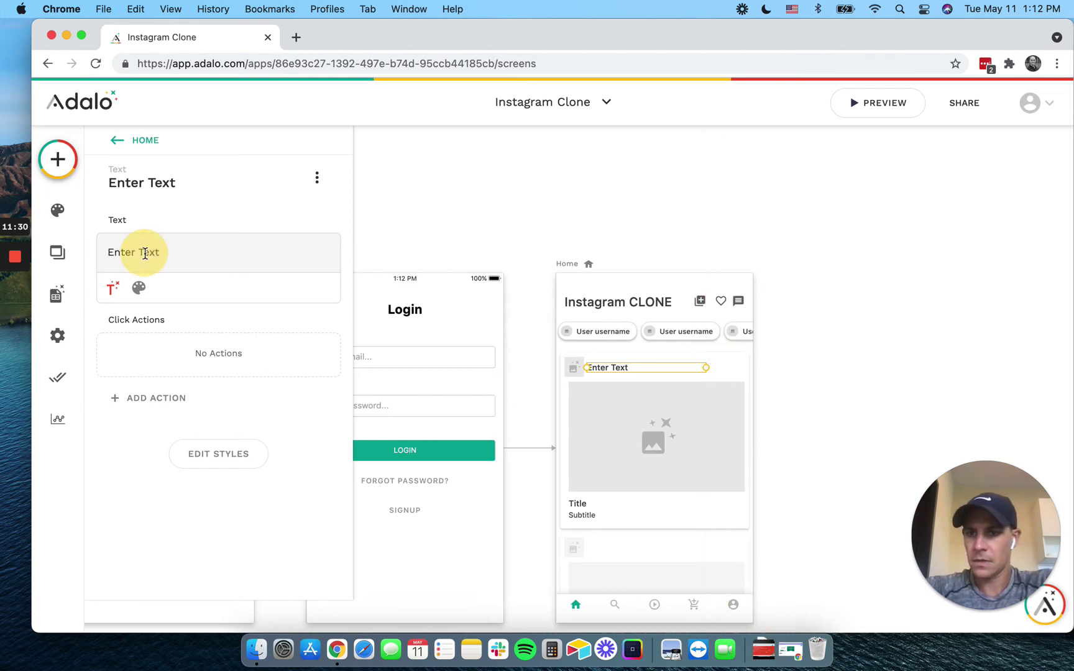
{"action": "key", "text": "super+a"}
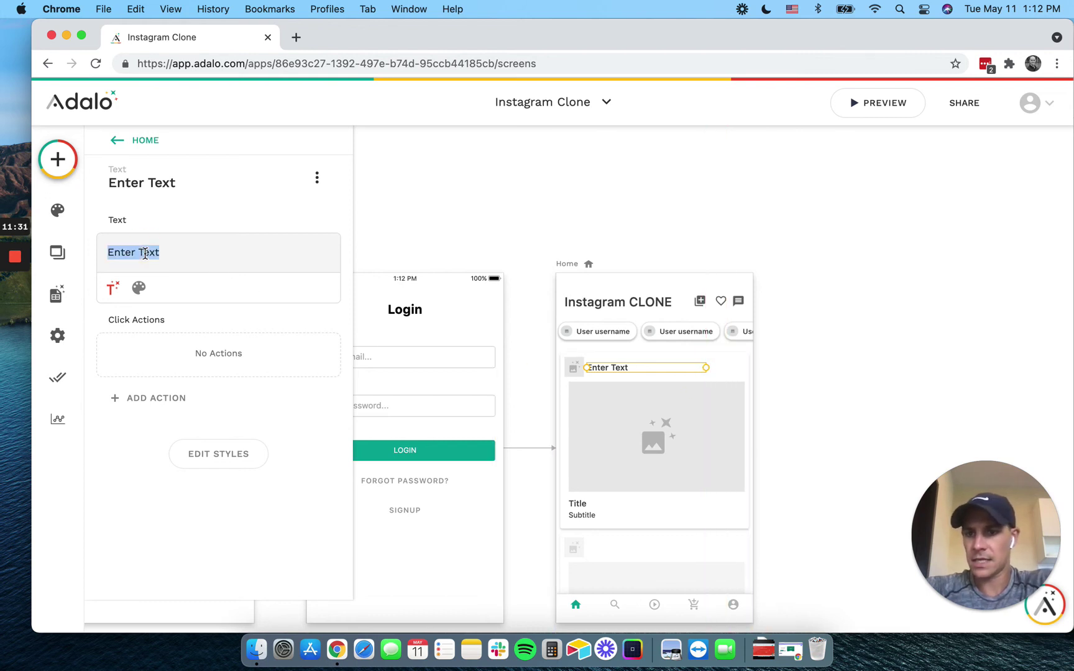
{"action": "key", "text": "BackSpace"}
{"action": "left_click", "coordinate": [113, 290]}
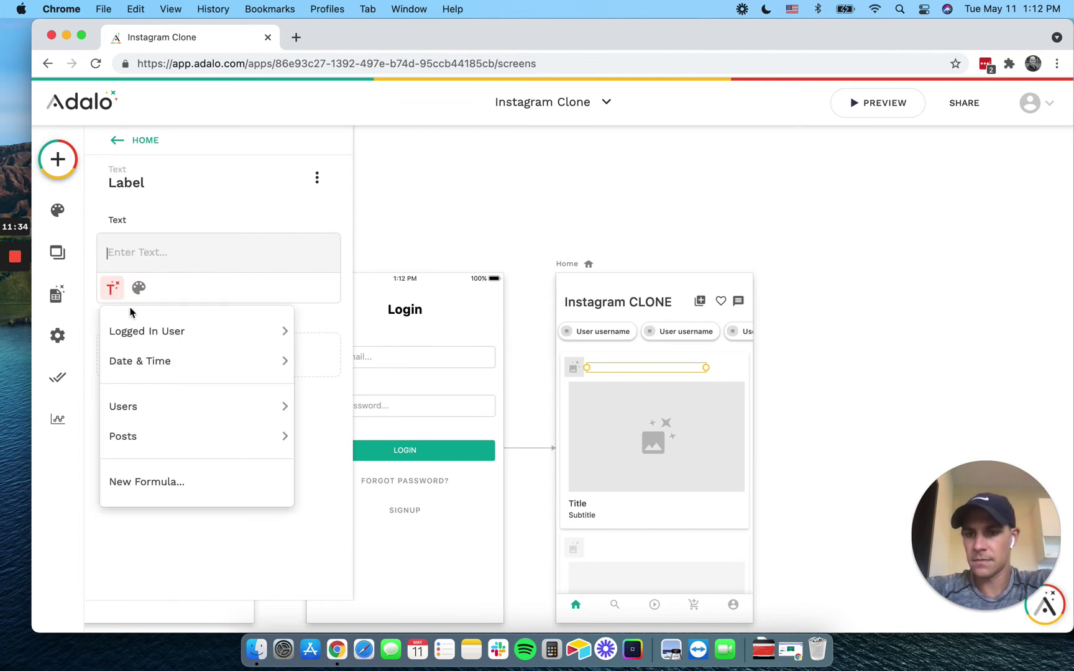
{"action": "left_click", "coordinate": [198, 247]}
{"action": "type", "text": "ada"}
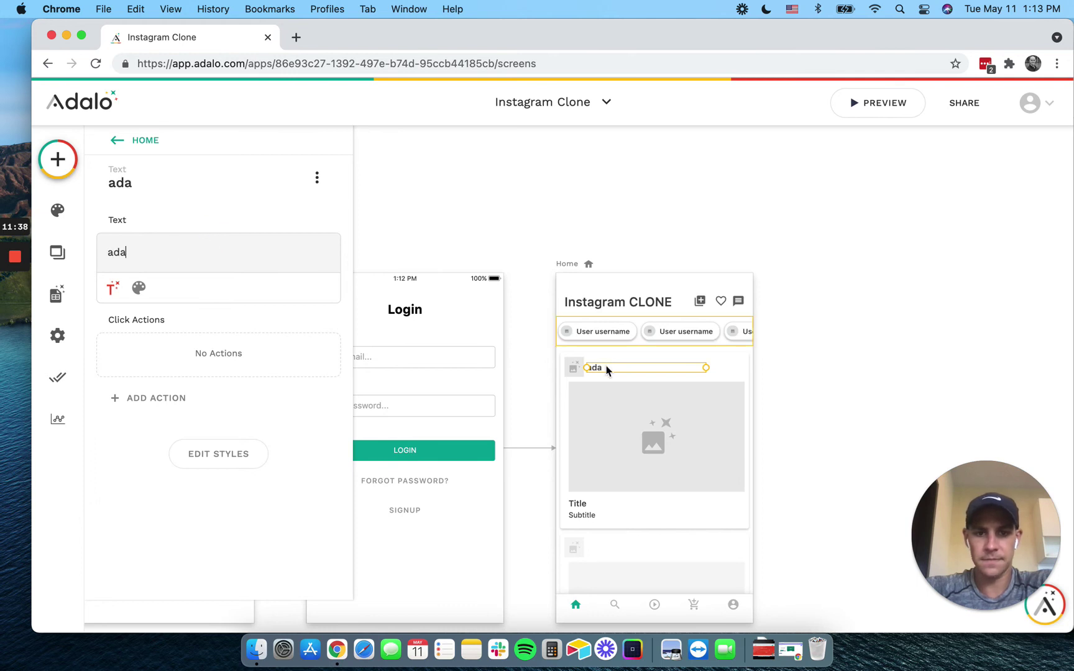
{"action": "left_click", "coordinate": [609, 369]}
{"action": "left_click_drag", "start_coordinate": [612, 369], "coordinate": [612, 369]}
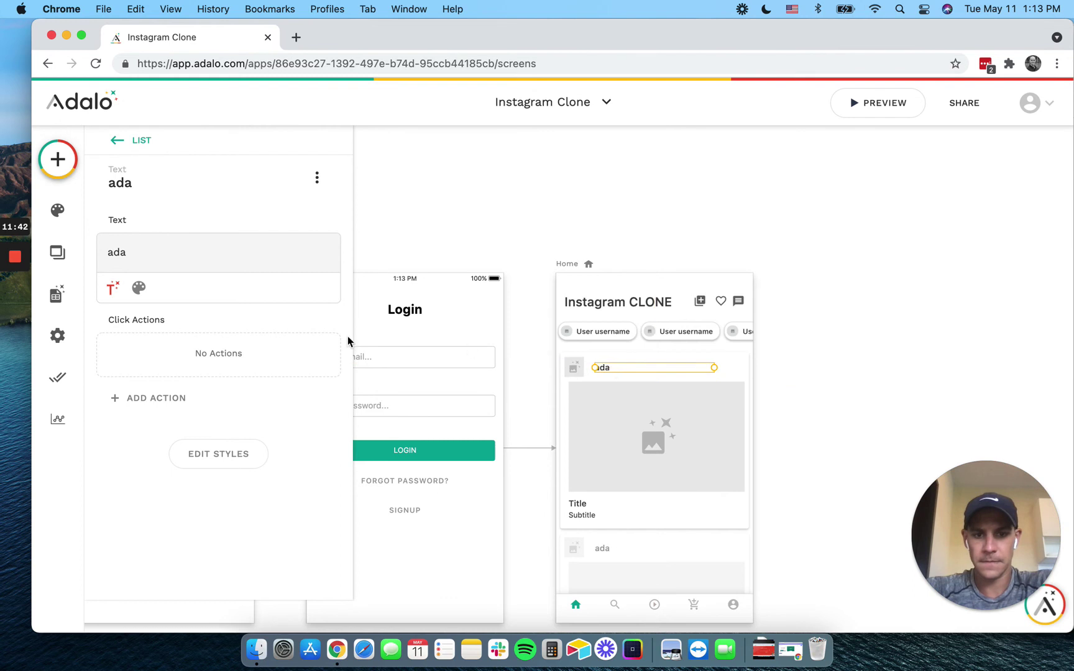
Clear the "ada" text's content and check its Magic Text sources.
{"action": "double_click", "coordinate": [115, 254]}
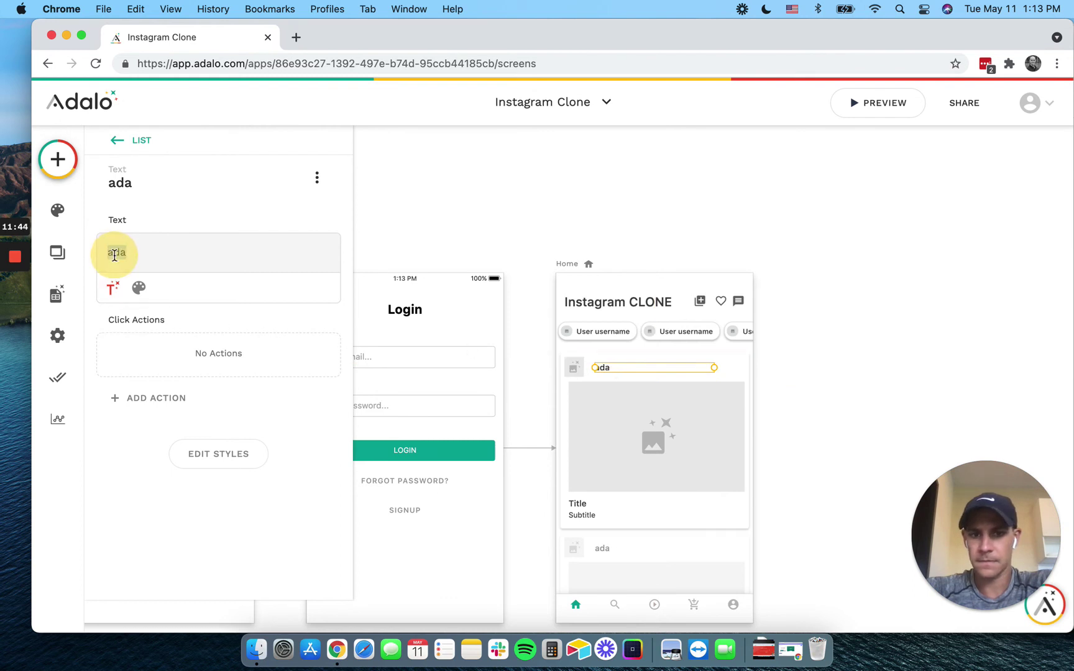
{"action": "key", "text": "BackSpace"}
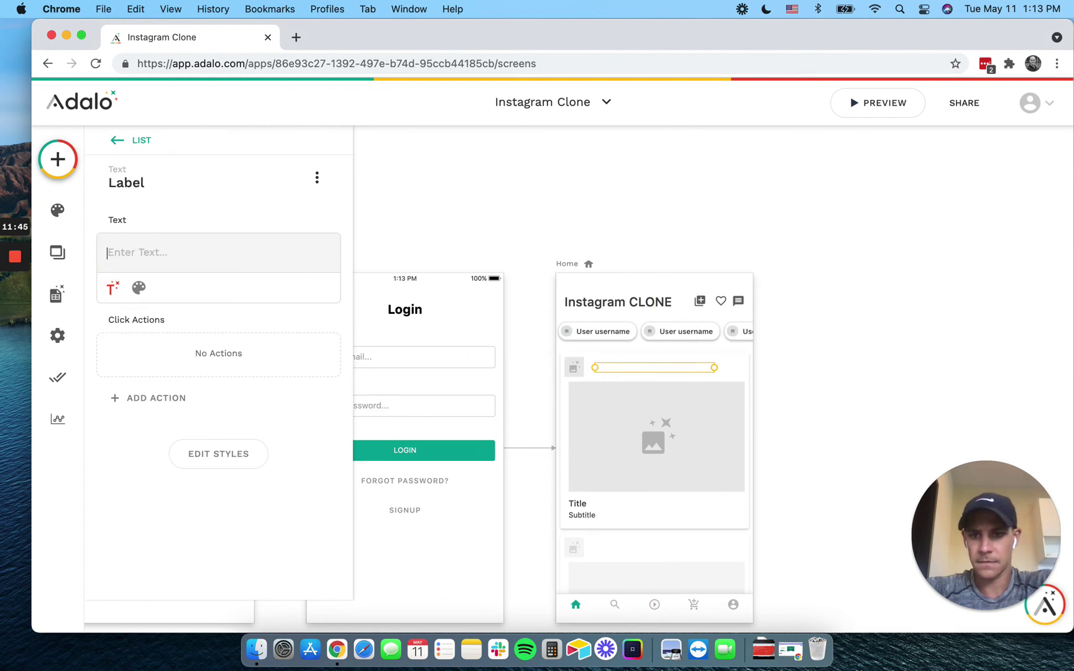
{"action": "left_click", "coordinate": [113, 287]}
{"action": "mouse_move", "coordinate": [157, 338]}
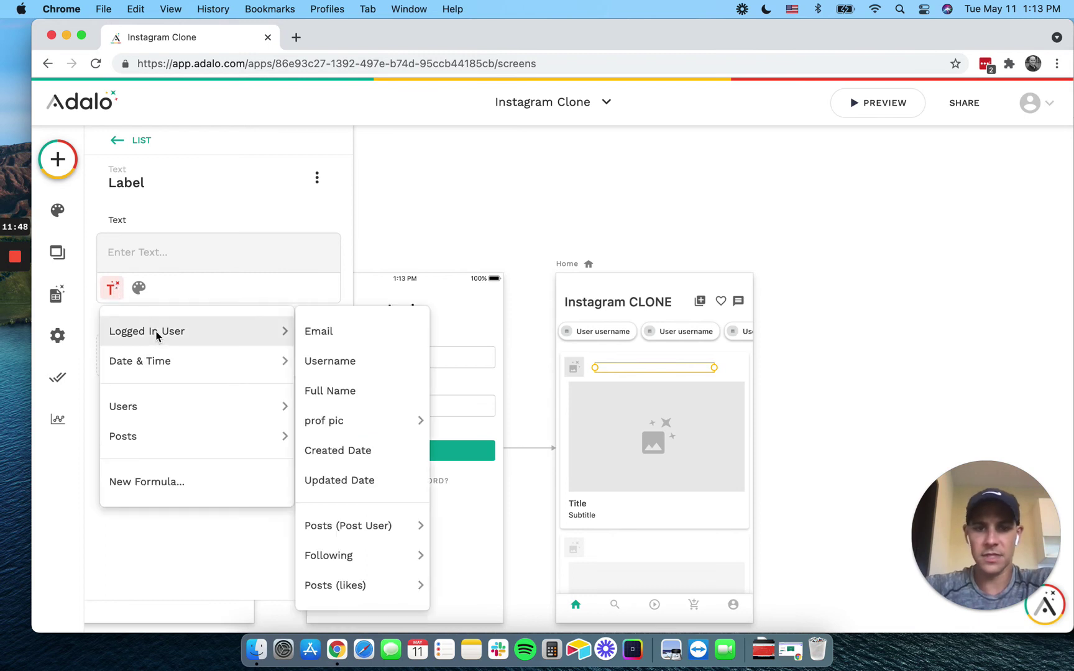
{"action": "left_click", "coordinate": [594, 366]}
Make the post card's profile image circular by setting its rounding to 18.
{"action": "left_click", "coordinate": [576, 366]}
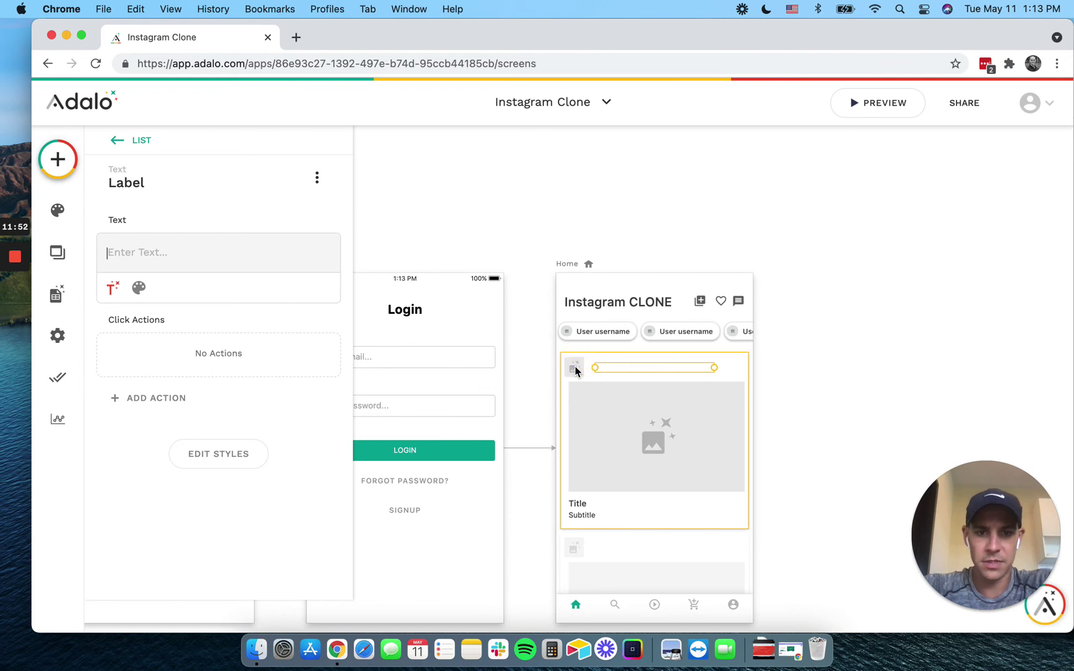
{"action": "left_click", "coordinate": [573, 367]}
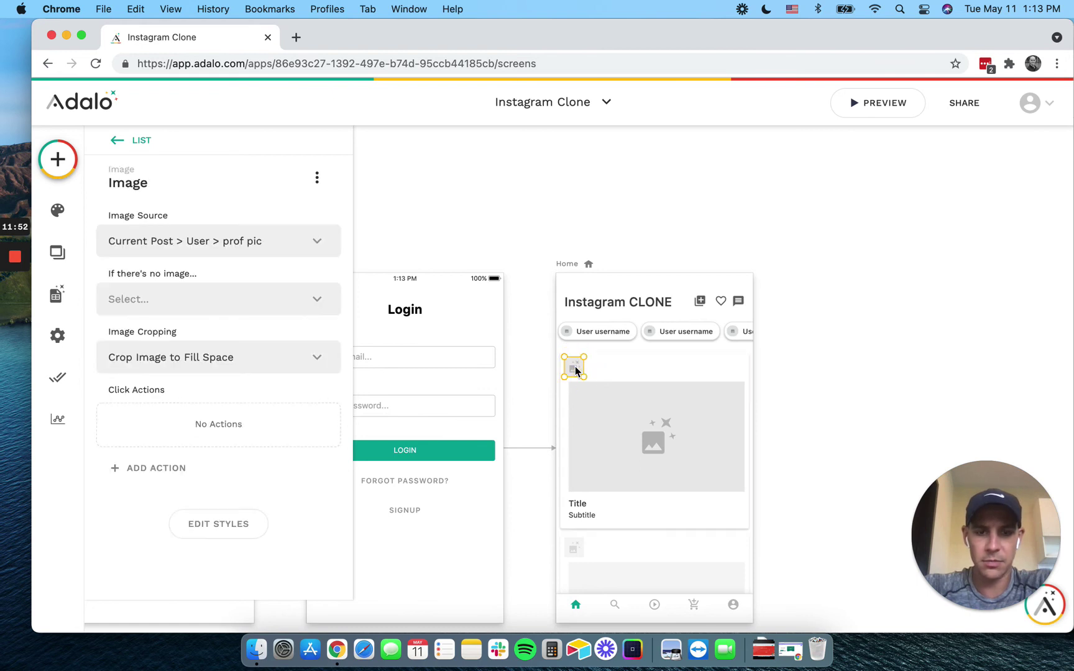
{"action": "left_click", "coordinate": [219, 538]}
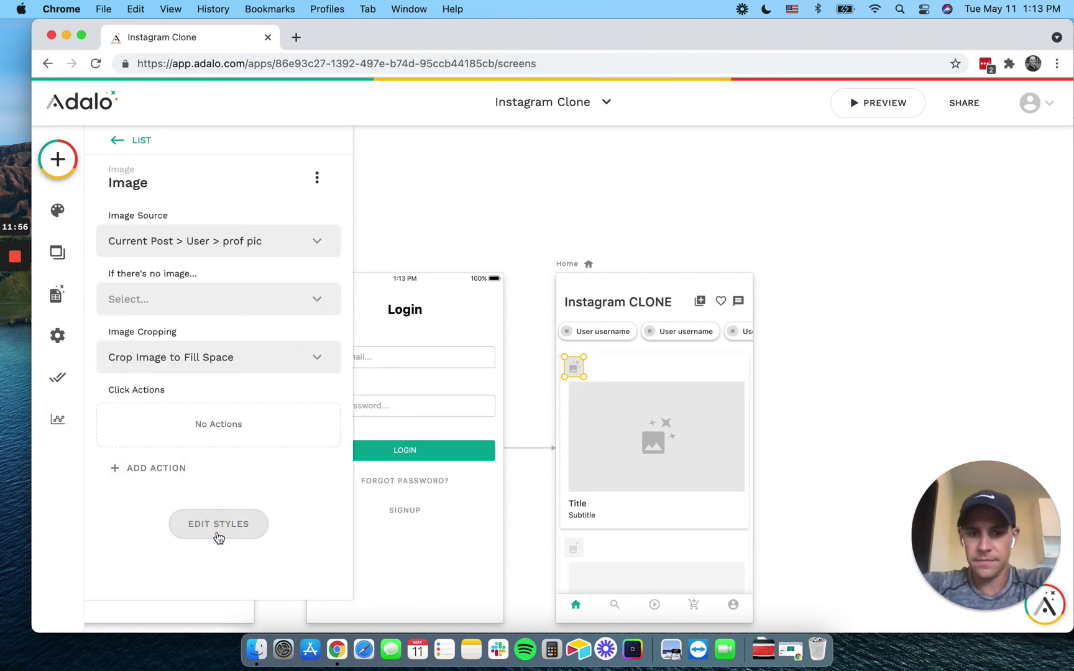
{"action": "left_click_drag", "start_coordinate": [194, 550], "coordinate": [366, 553]}
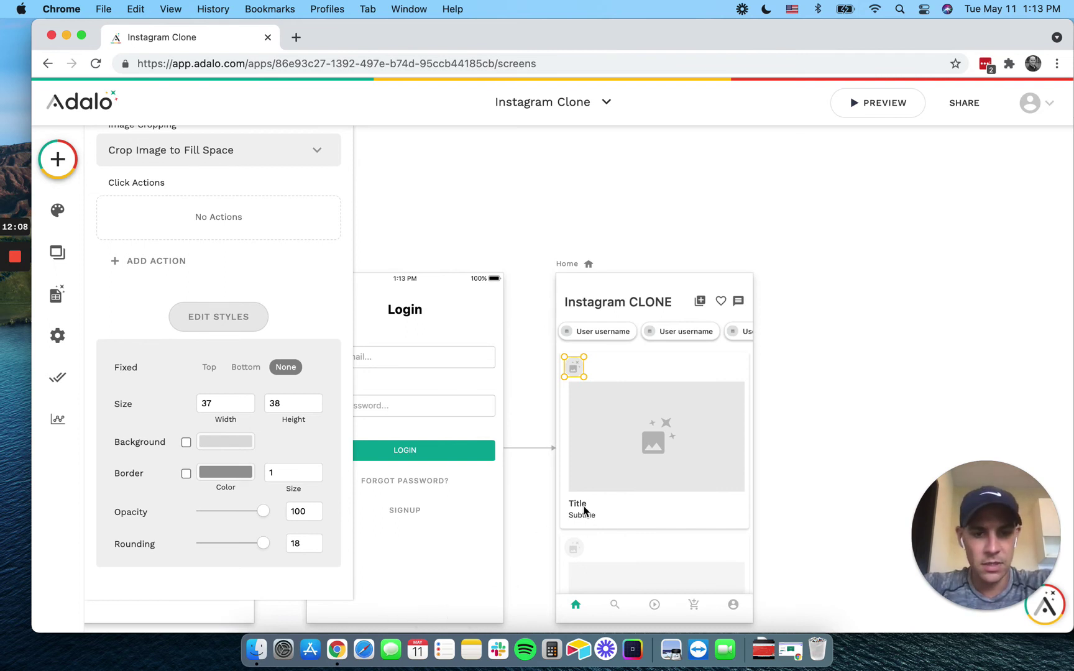
Delete the Title text below the large image in the post card.
{"action": "left_click", "coordinate": [620, 463]}
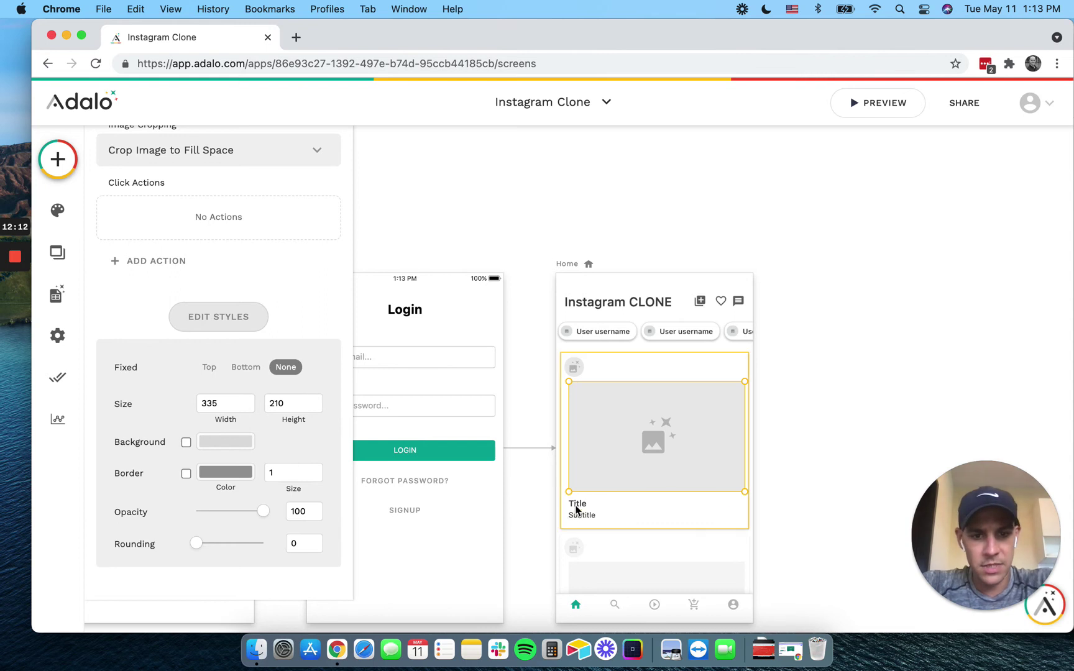
{"action": "left_click", "coordinate": [576, 505]}
{"action": "key", "text": "Delete"}
Replace the Subtitle text's content with the current post's Name through Magic Text.
{"action": "left_click", "coordinate": [576, 518]}
{"action": "left_click", "coordinate": [577, 519]}
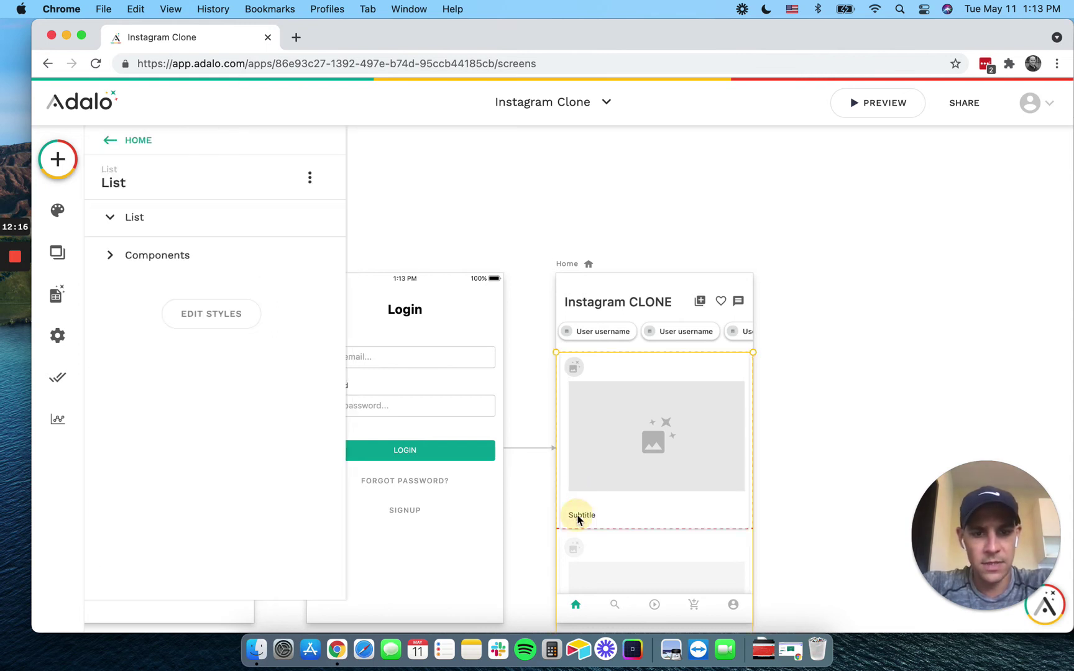
{"action": "left_click", "coordinate": [578, 520]}
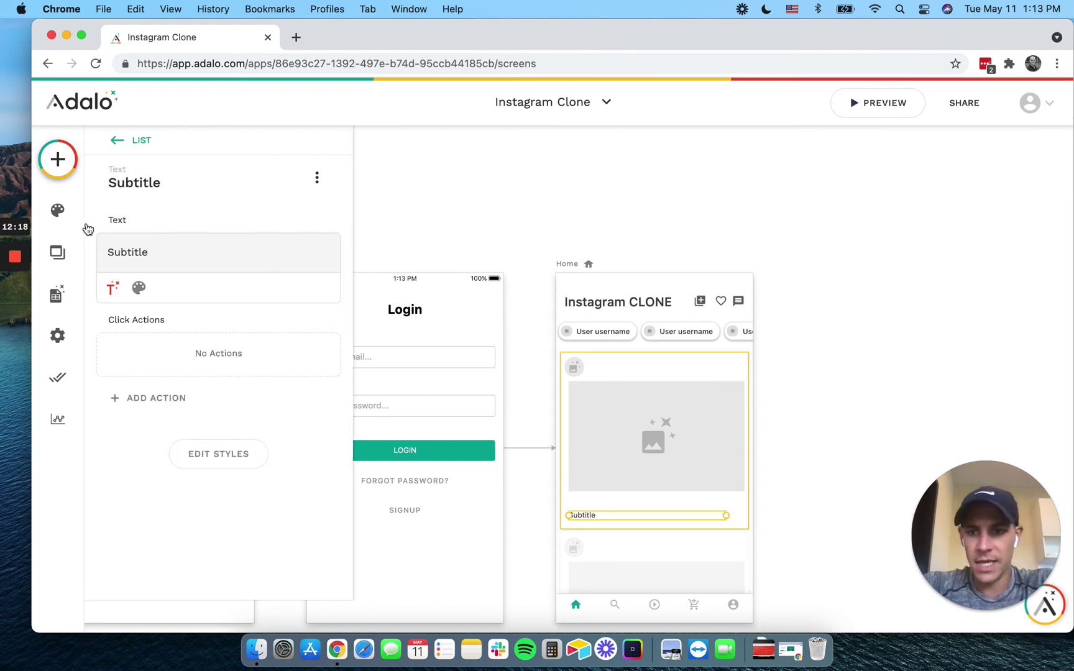
{"action": "left_click", "coordinate": [127, 249]}
{"action": "key", "text": "super+a"}
{"action": "key", "text": "BackSpace"}
{"action": "left_click", "coordinate": [113, 287]}
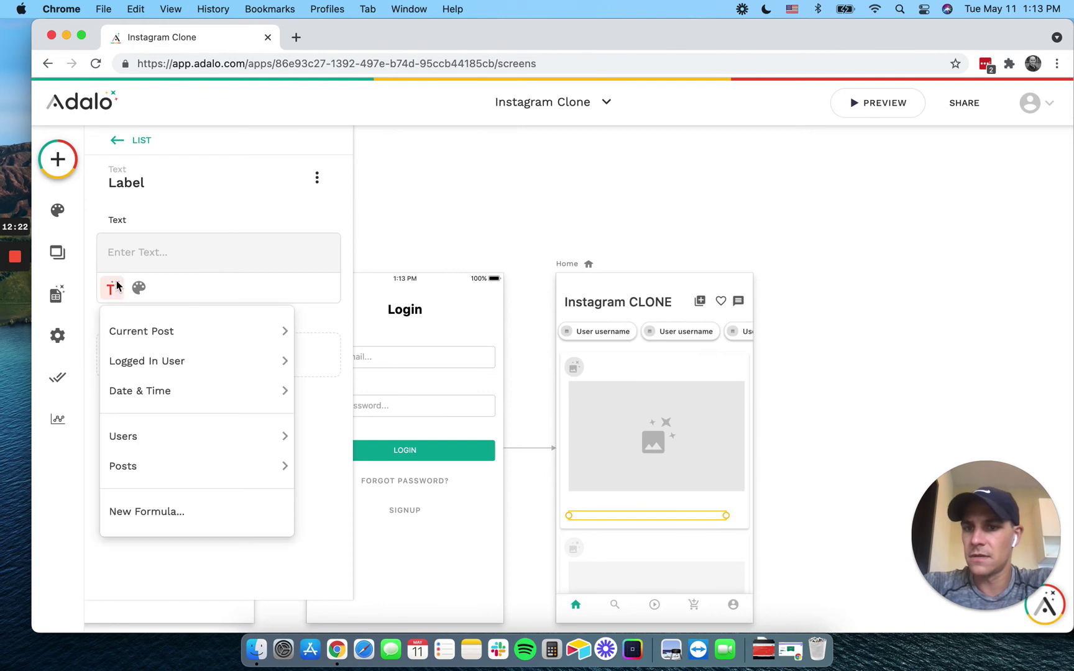
{"action": "mouse_move", "coordinate": [134, 329]}
{"action": "left_click", "coordinate": [399, 332]}
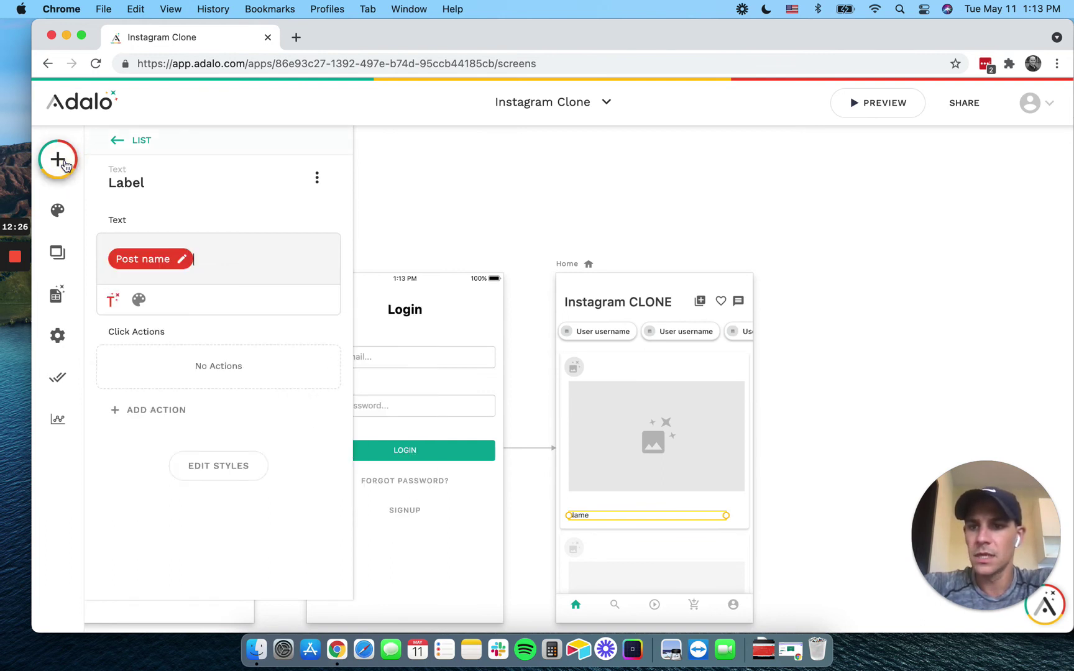
Find the Toggle component with "togg" and place it between the large image and the post name.
{"action": "left_click", "coordinate": [57, 159]}
{"action": "type", "text": "togg"}
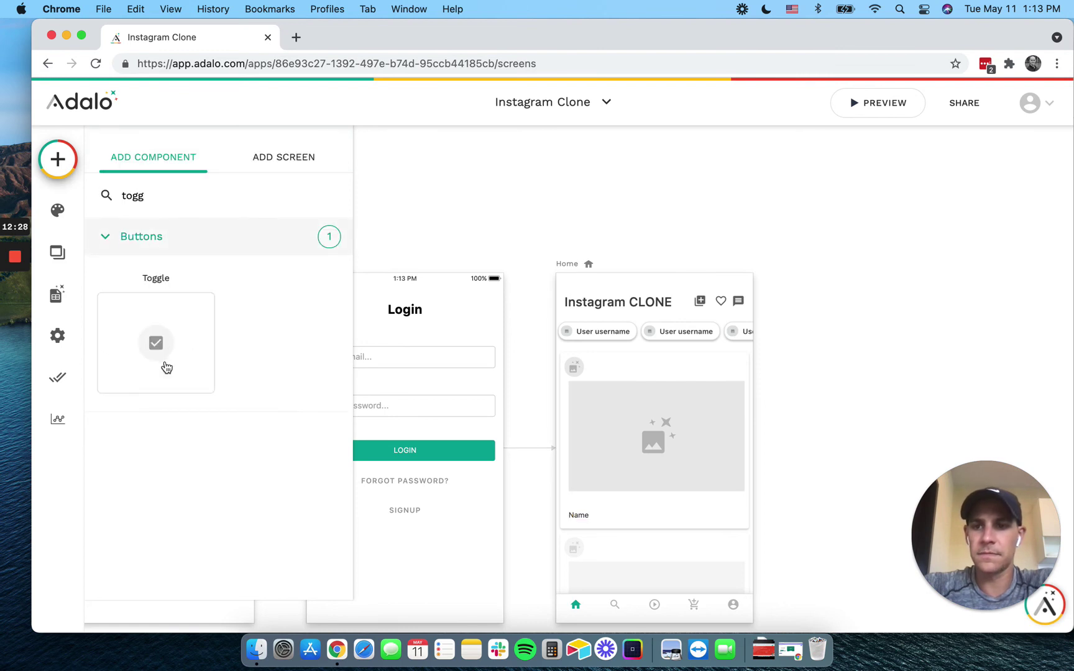
{"action": "left_click_drag", "start_coordinate": [202, 345], "coordinate": [578, 502]}
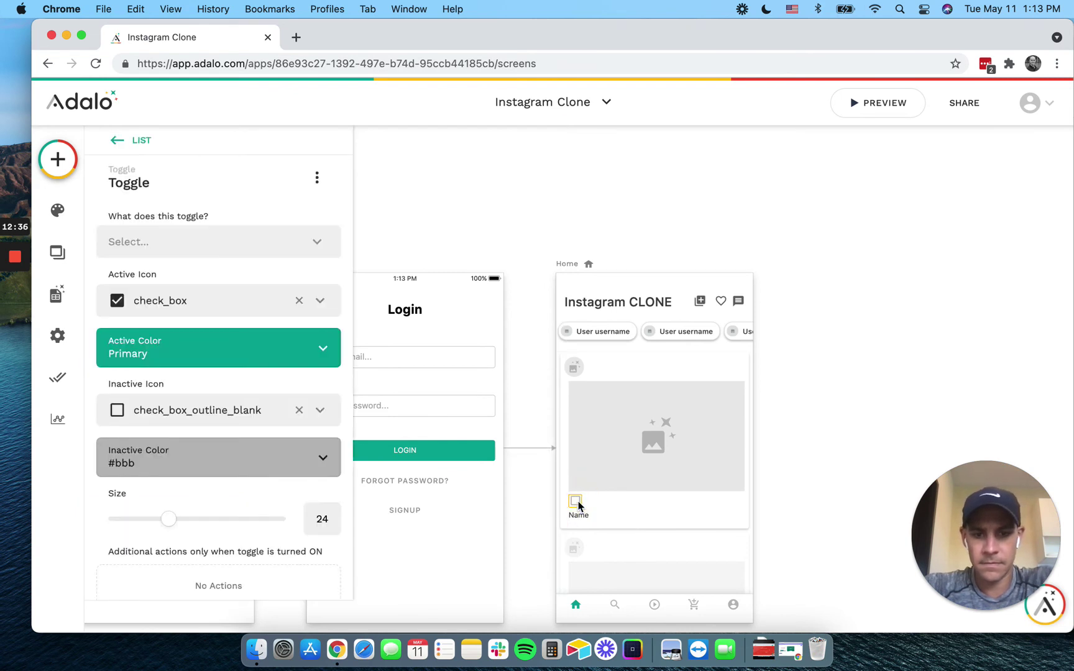
Search the icons for "fav" and set the toggle's inactive icon to favorite_border.
{"action": "left_click", "coordinate": [201, 416]}
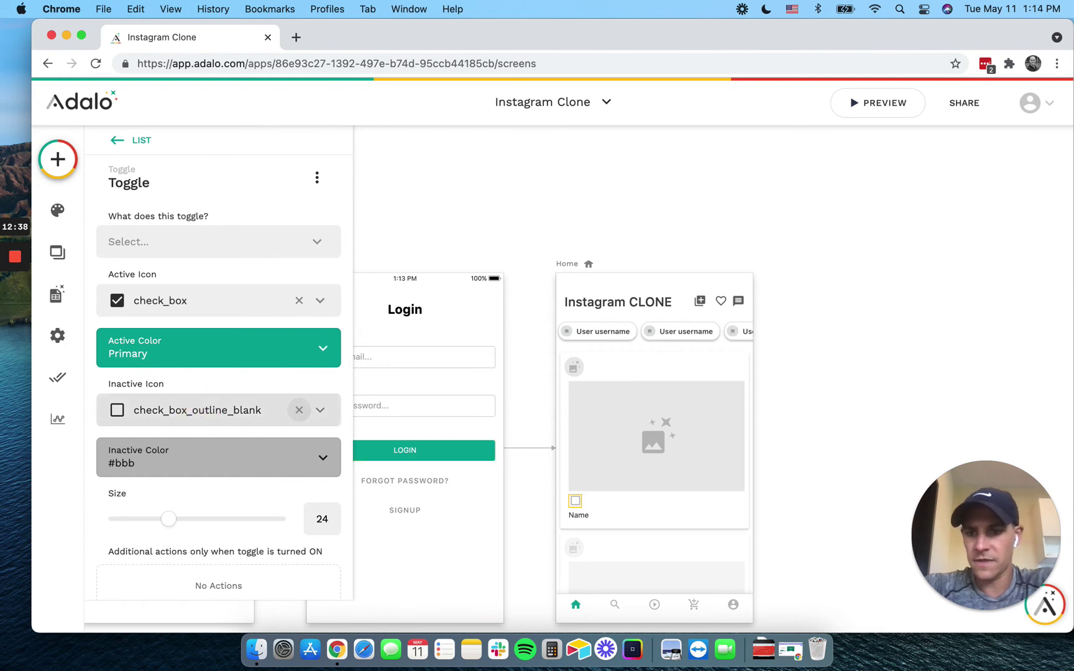
{"action": "type", "text": "vaorit"}
{"action": "key", "text": "BackSpace"}
{"action": "key", "text": "BackSpace"}
{"action": "key", "text": "BackSpace"}
{"action": "key", "text": "BackSpace"}
{"action": "key", "text": "BackSpace"}
{"action": "key", "text": "BackSpace"}
{"action": "type", "text": "fav"}
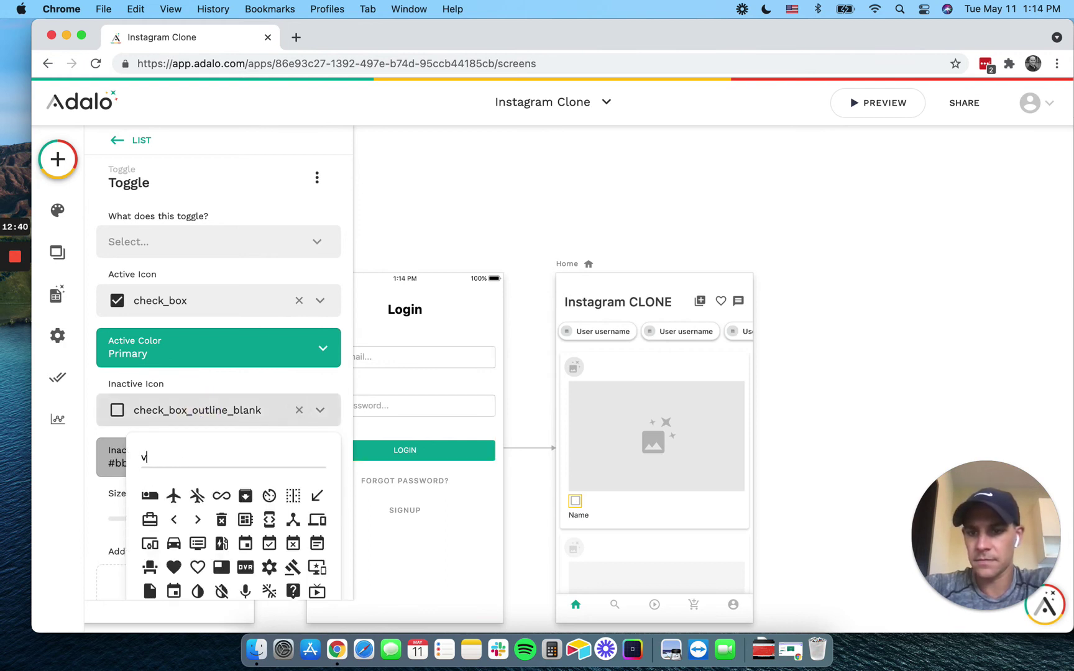
{"action": "left_click", "coordinate": [174, 495]}
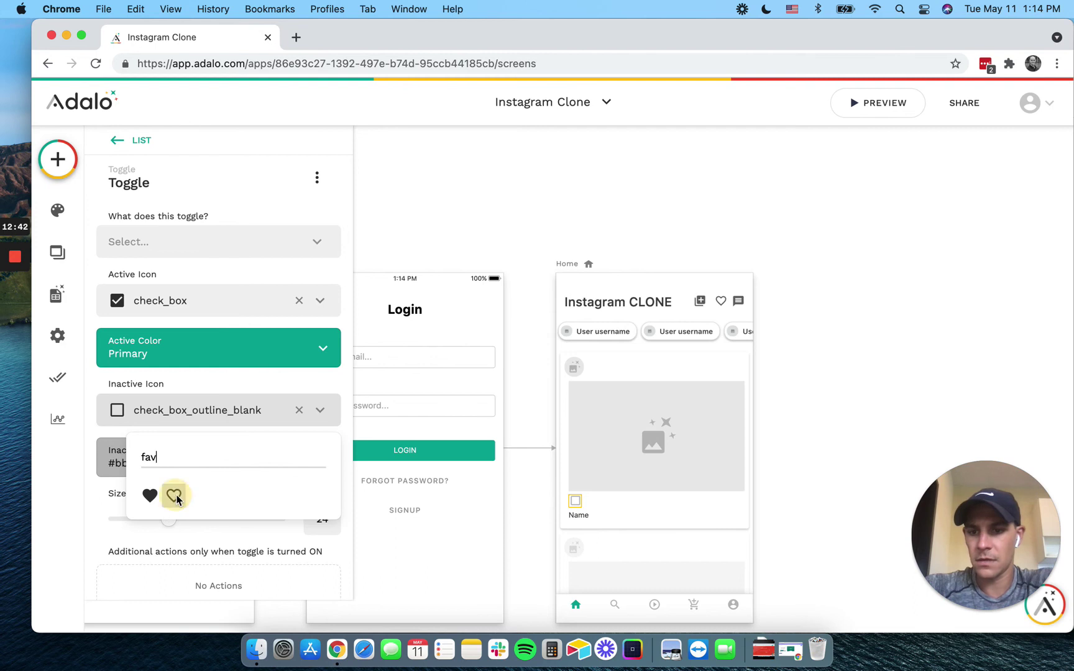
Search the icons for "favo" and set the toggle's active icon to favorite.
{"action": "left_click", "coordinate": [199, 302]}
{"action": "type", "text": "favo"}
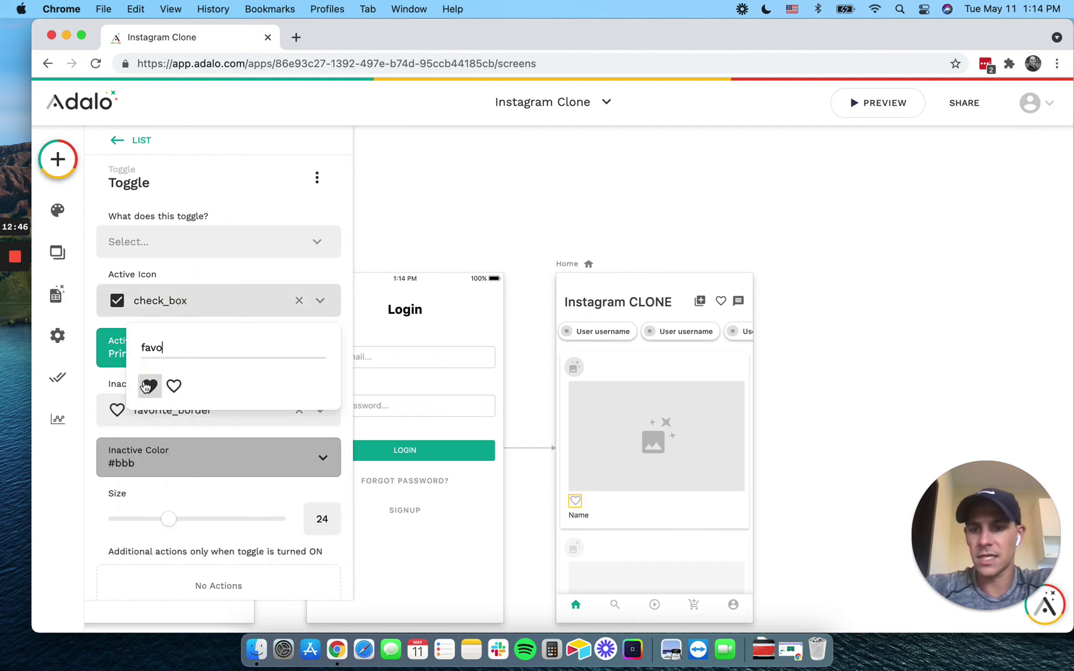
{"action": "left_click", "coordinate": [150, 386]}
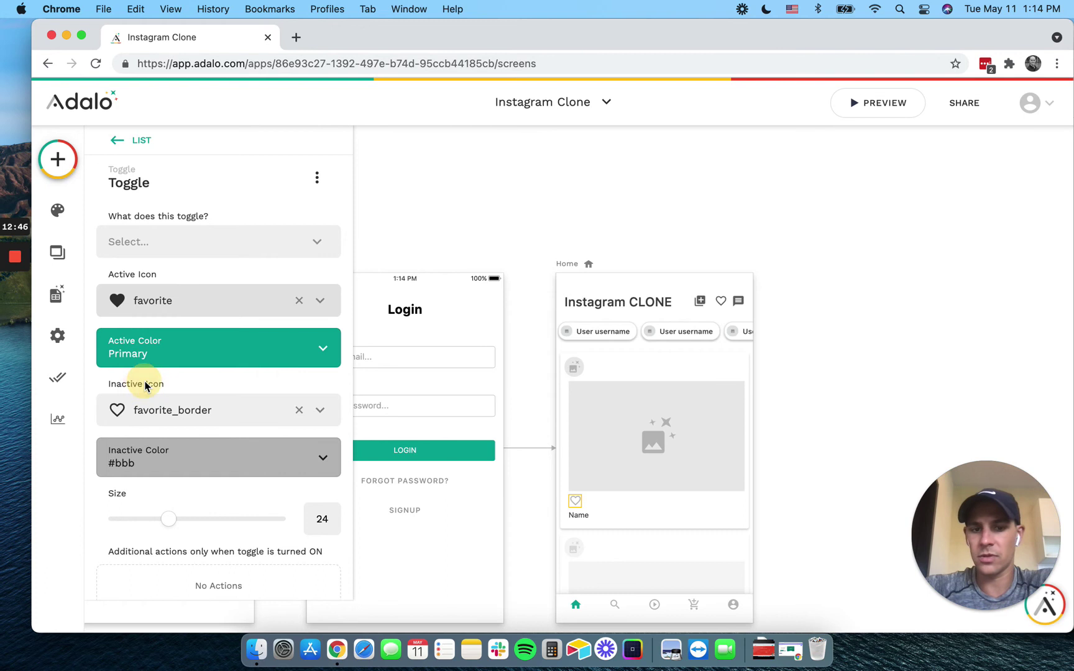
Make the toggle control whether the current post's Likes includes the Logged In User.
{"action": "left_click", "coordinate": [186, 244]}
{"action": "mouse_move", "coordinate": [180, 287]}
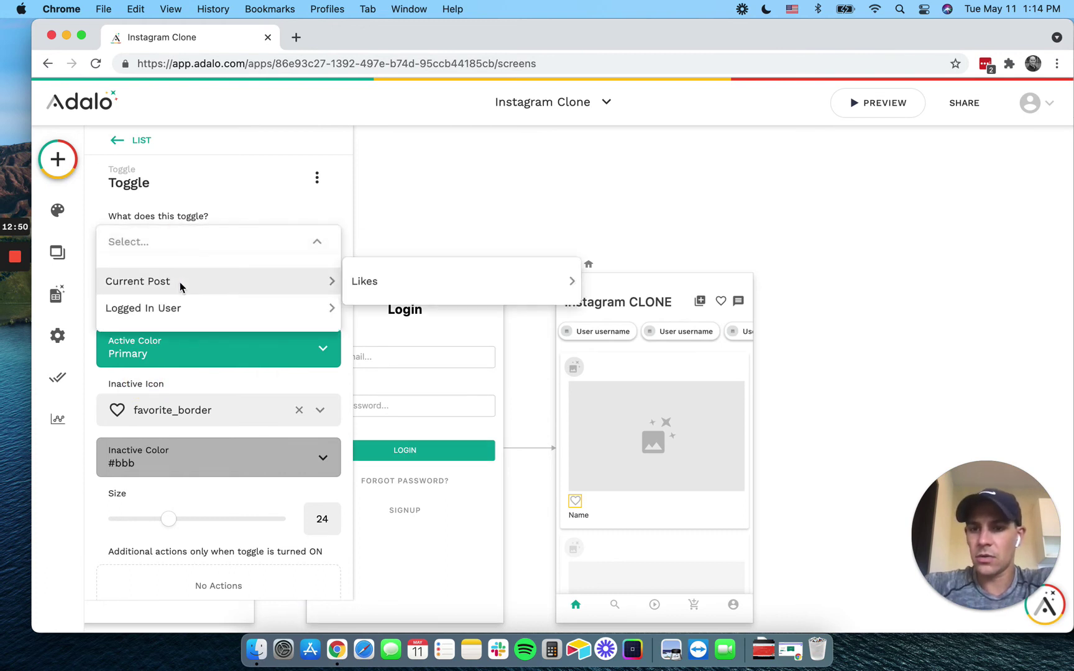
{"action": "mouse_move", "coordinate": [417, 285]}
{"action": "left_click", "coordinate": [618, 277]}
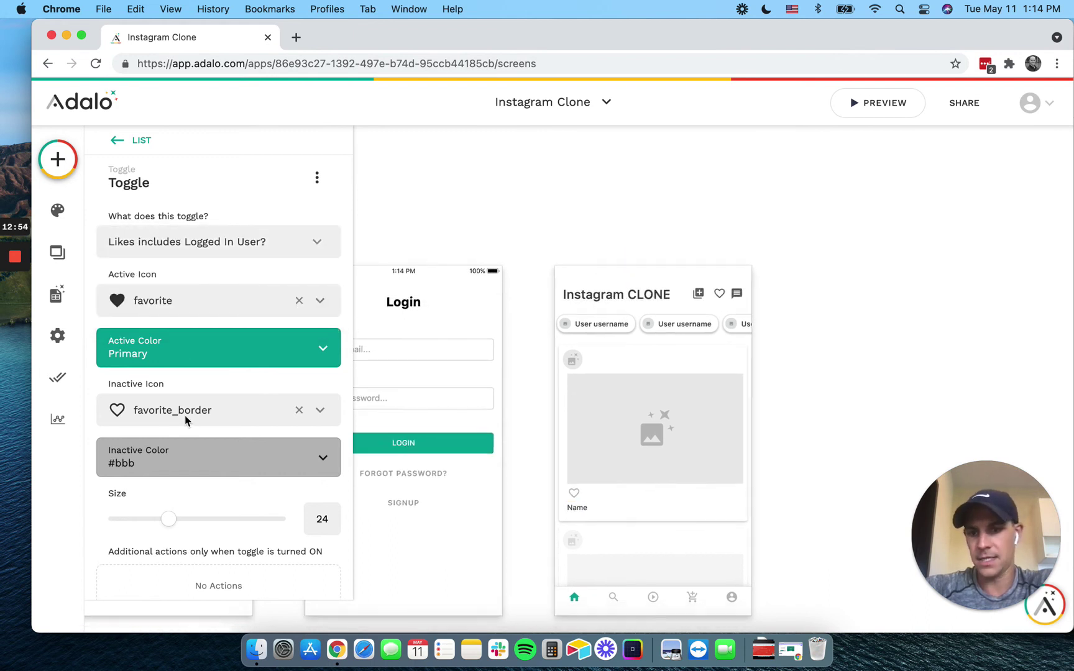
{"action": "scroll", "coordinate": [232, 218], "scroll_direction": "down", "scroll_amount": 3}
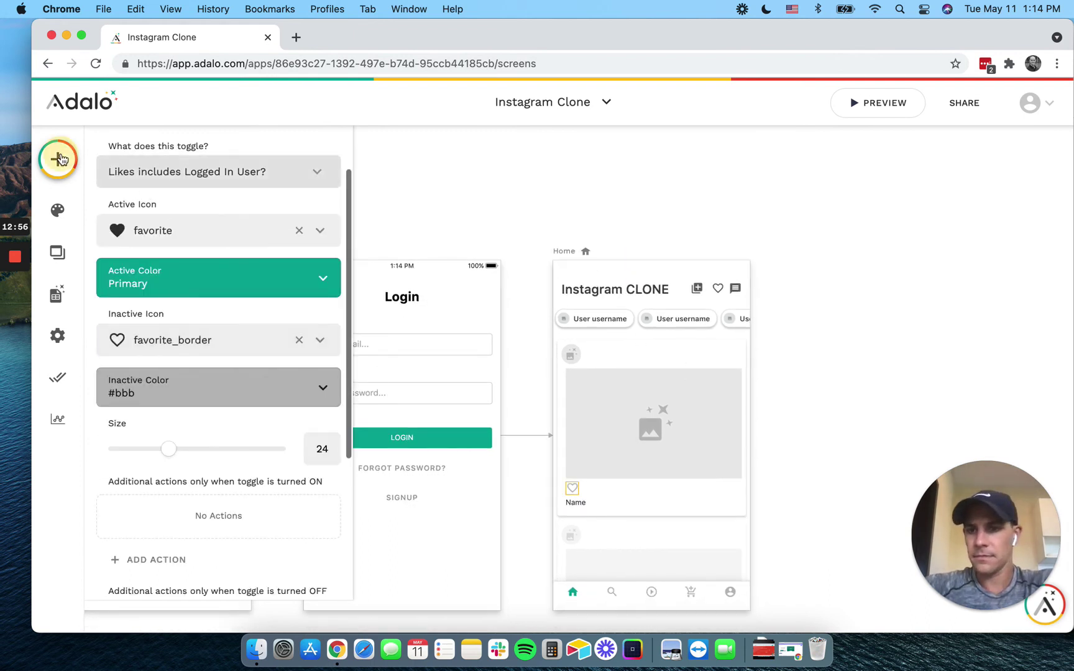
Add a Text component beside the post card's profile image and narrow it to fit within the card.
{"action": "key", "text": "Escape"}
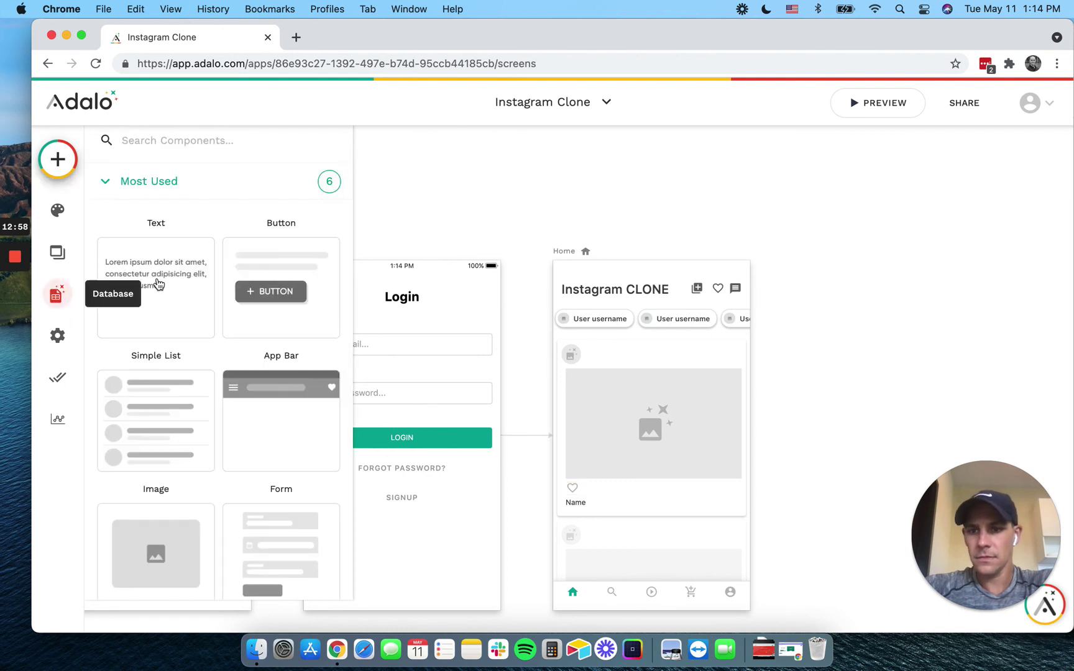
{"action": "left_click_drag", "start_coordinate": [610, 310], "coordinate": [611, 354]}
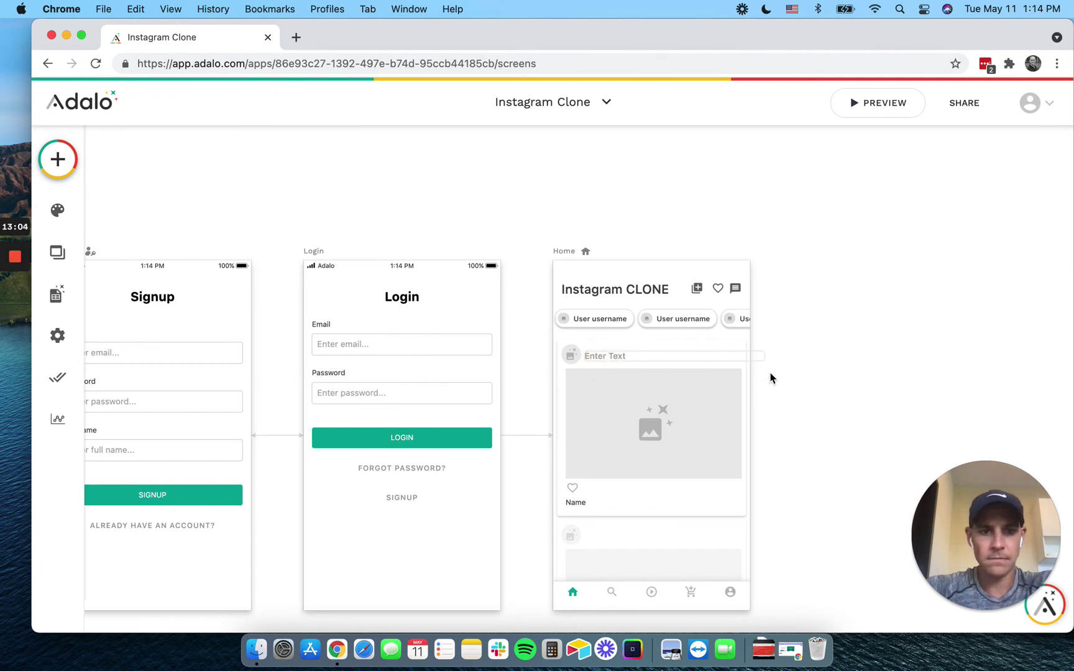
{"action": "left_click_drag", "start_coordinate": [694, 360], "coordinate": [690, 356]}
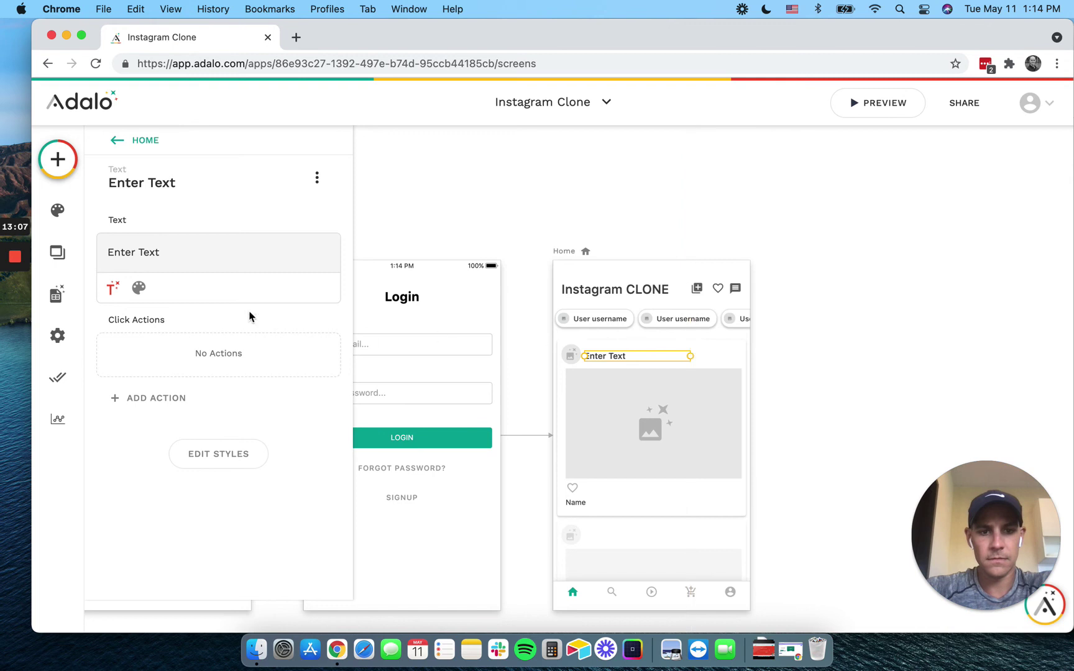
Clear the new label's placeholder text and check its available Magic Text sources.
{"action": "triple_click", "coordinate": [124, 251]}
{"action": "key", "text": "BackSpace"}
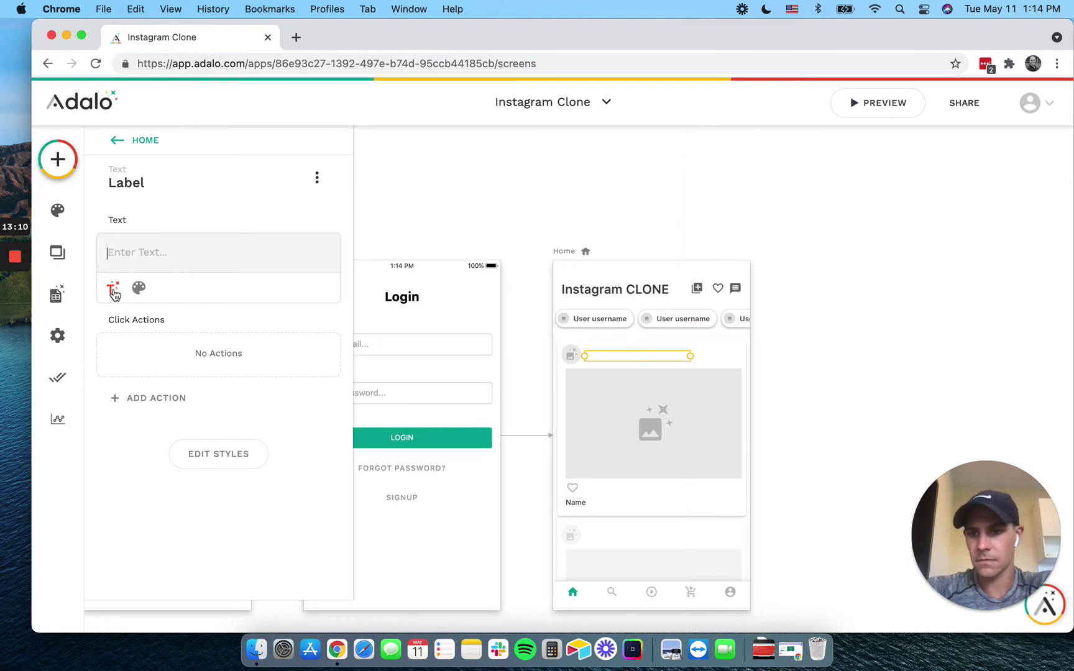
{"action": "left_click", "coordinate": [112, 289]}
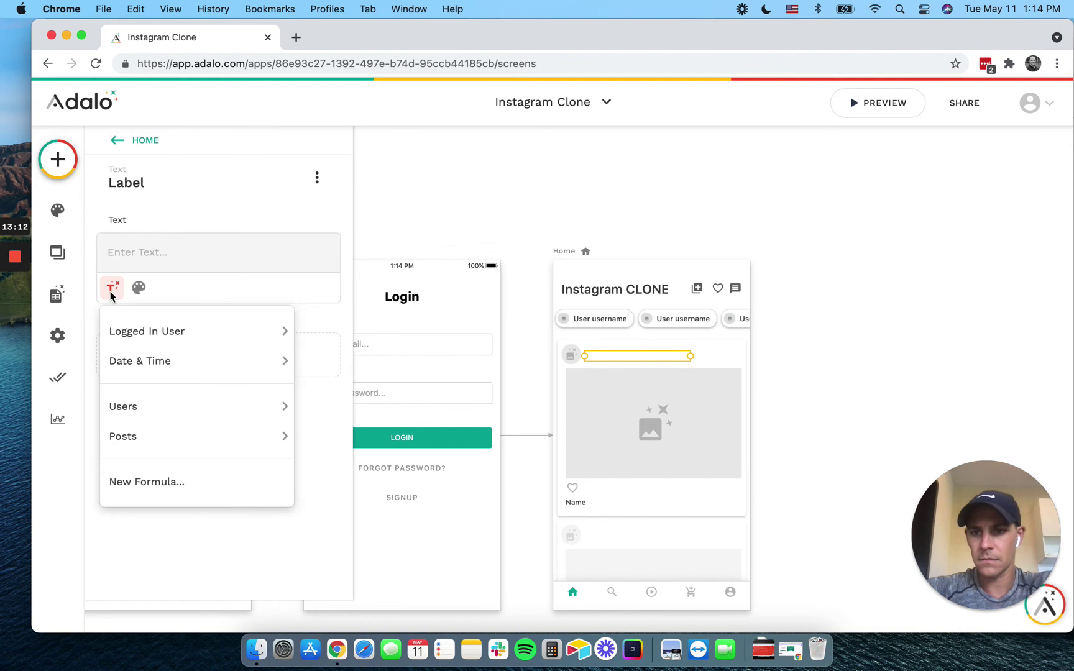
{"action": "left_click", "coordinate": [648, 359]}
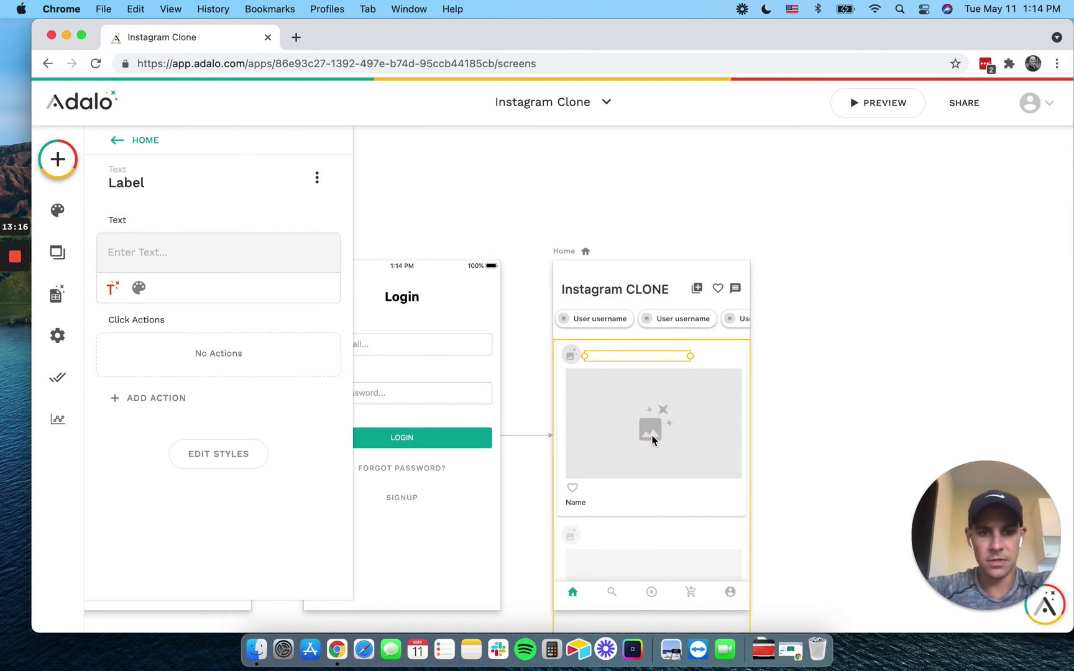
Fill the label with "afda" and move it into the post card over the lower part of the large image.
{"action": "left_click", "coordinate": [257, 254]}
{"action": "type", "text": "afda"}
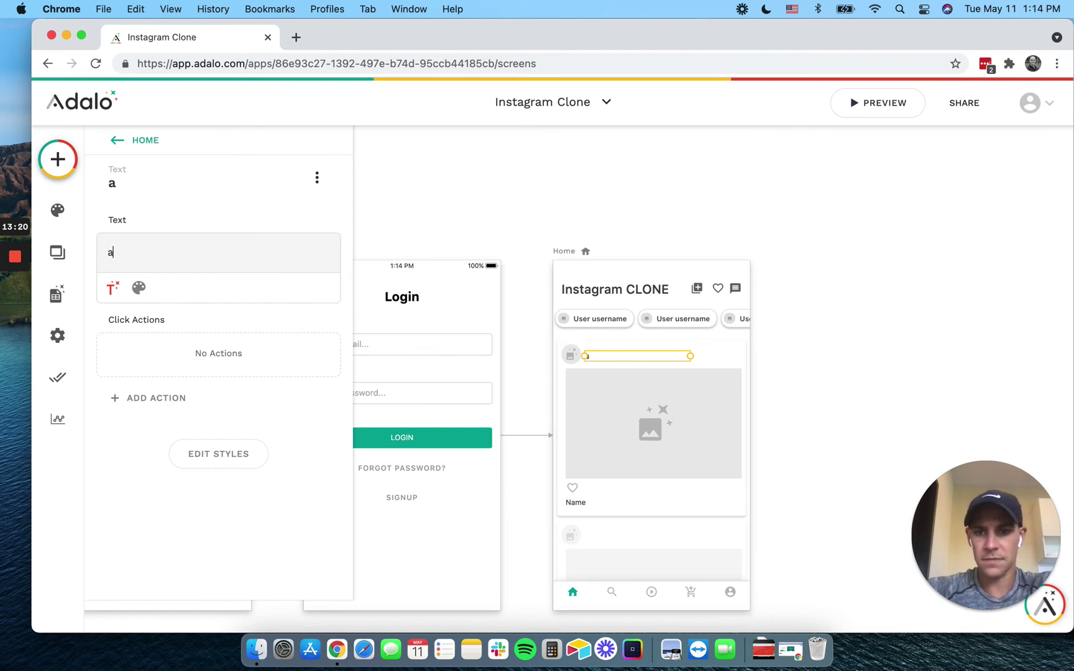
{"action": "left_click_drag", "start_coordinate": [596, 354], "coordinate": [629, 466]}
Remove the filler text from the label and open its Magic Text sources.
{"action": "left_click", "coordinate": [211, 254]}
{"action": "key", "text": "super+a"}
{"action": "key", "text": "BackSpace"}
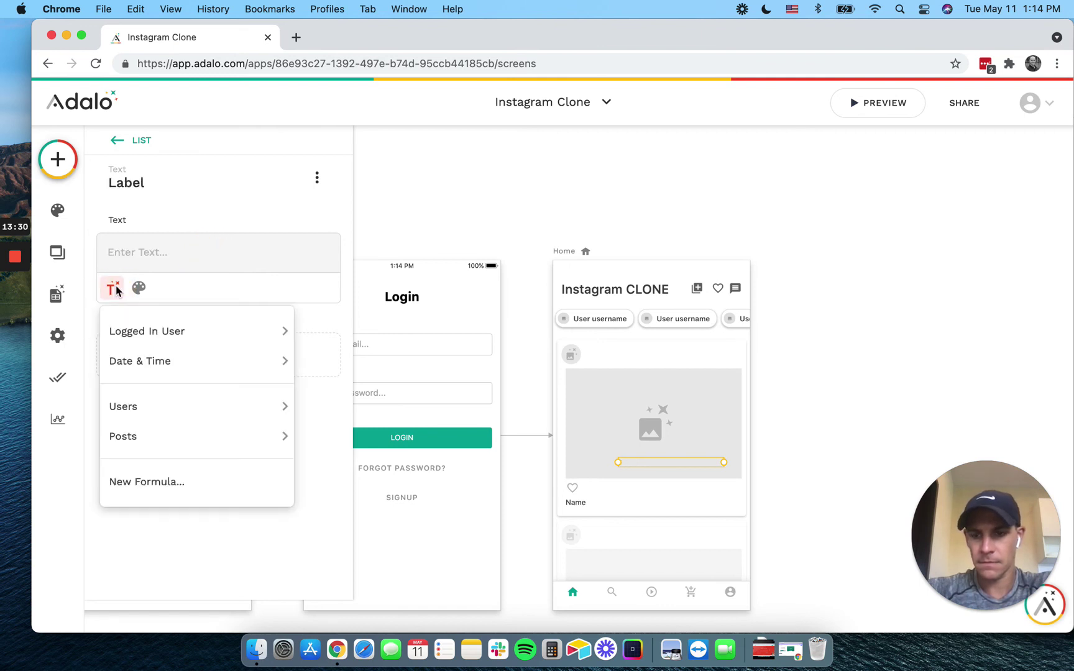
Extend the empty label's left edge across the large image and check its Magic Text sources again.
{"action": "left_click", "coordinate": [621, 463]}
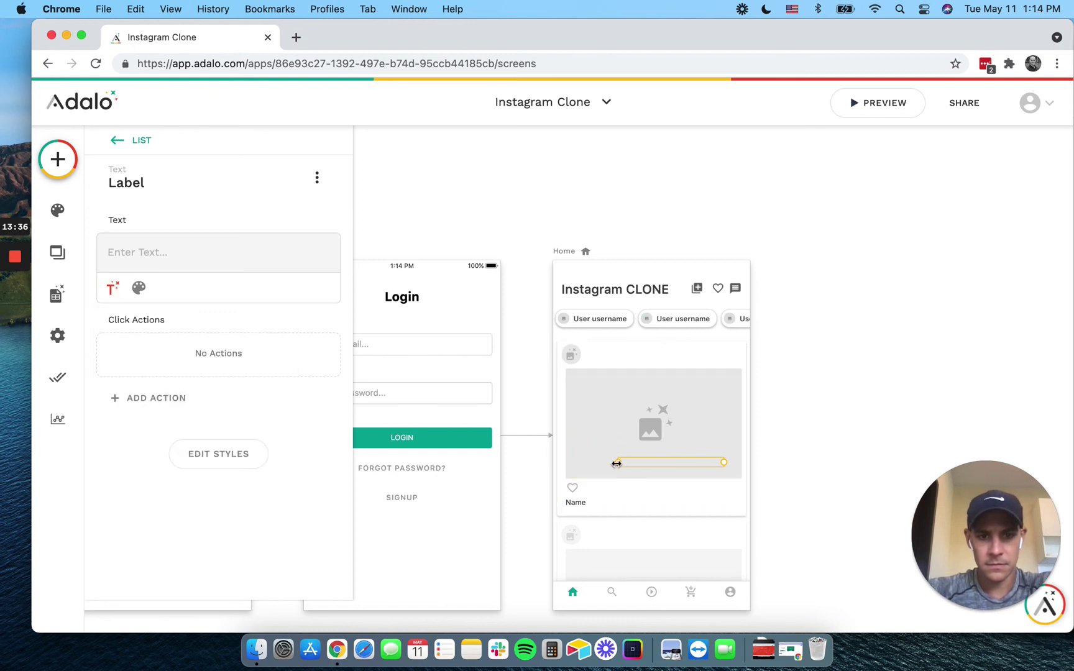
{"action": "left_click", "coordinate": [580, 460]}
{"action": "left_click_drag", "start_coordinate": [579, 460], "coordinate": [580, 461]}
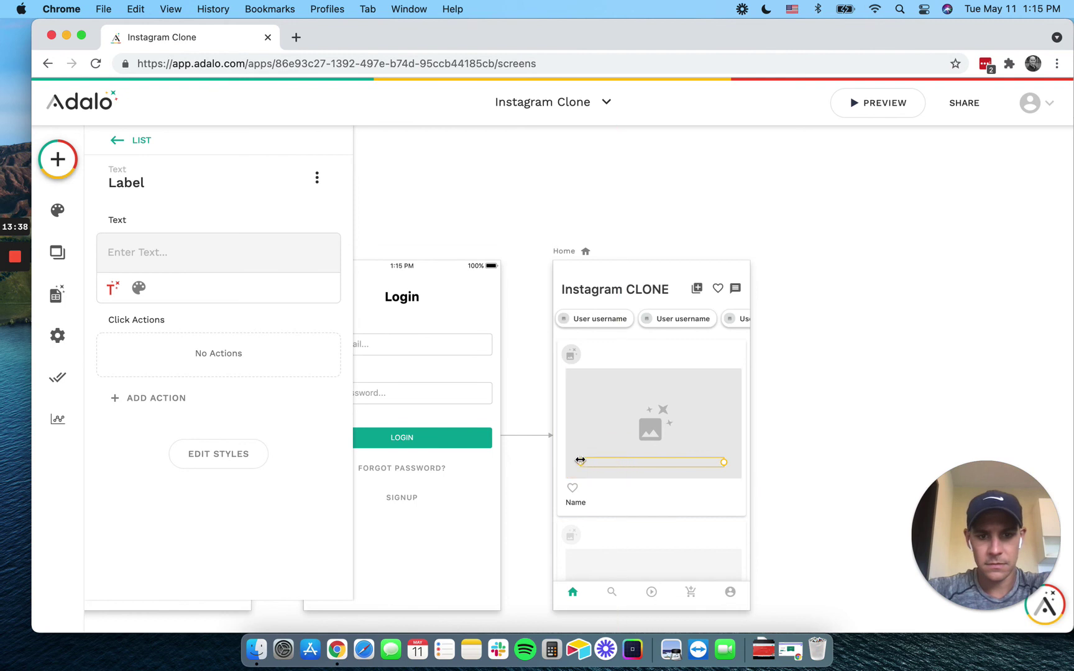
{"action": "left_click", "coordinate": [205, 266]}
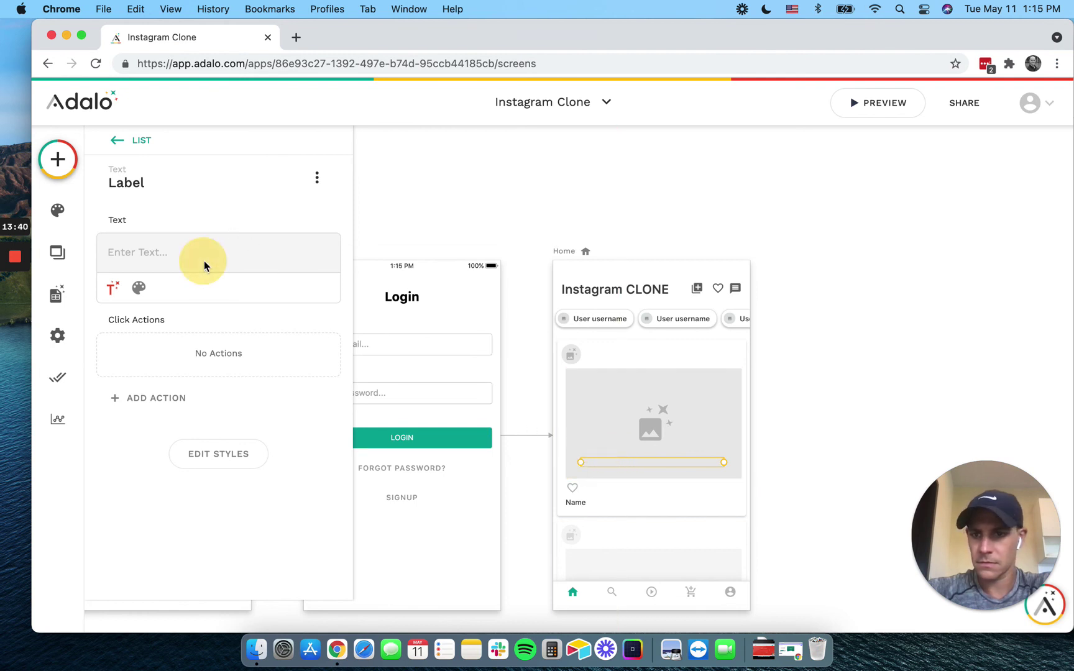
{"action": "left_click", "coordinate": [113, 288]}
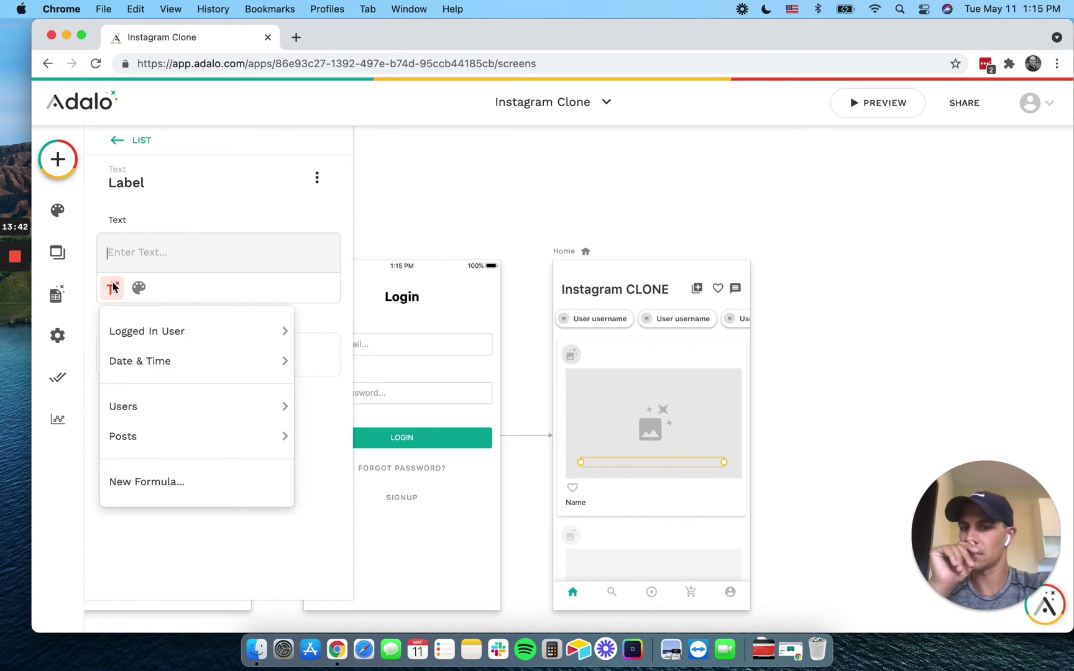
Enter "test" in the label and move it up to the large image's top edge.
{"action": "left_click", "coordinate": [208, 247]}
{"action": "type", "text": "test"}
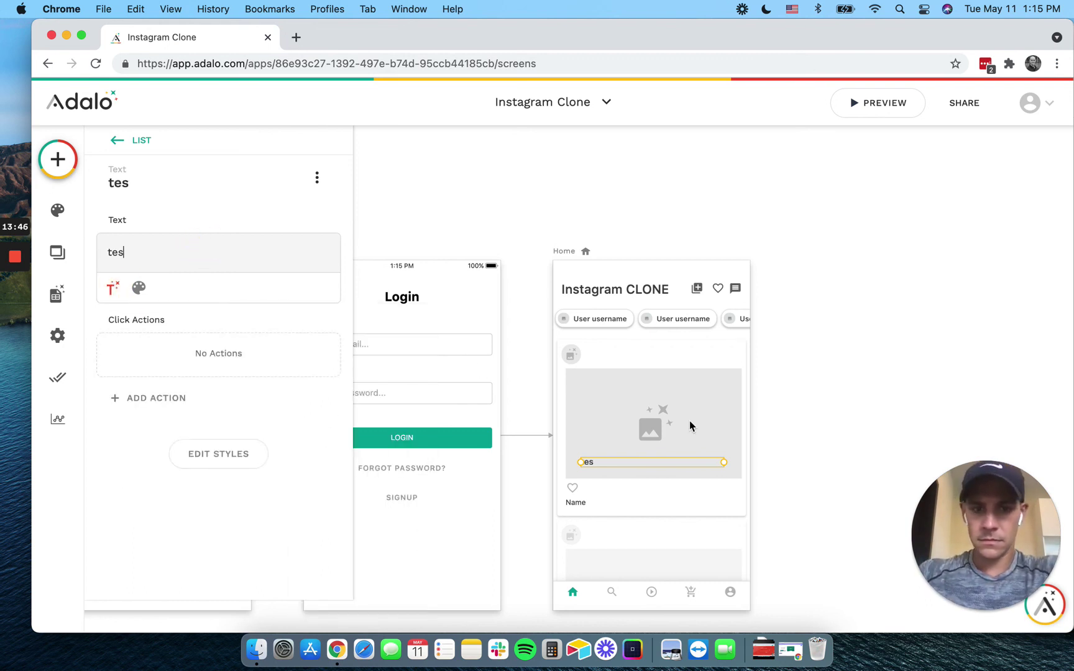
{"action": "left_click", "coordinate": [589, 463]}
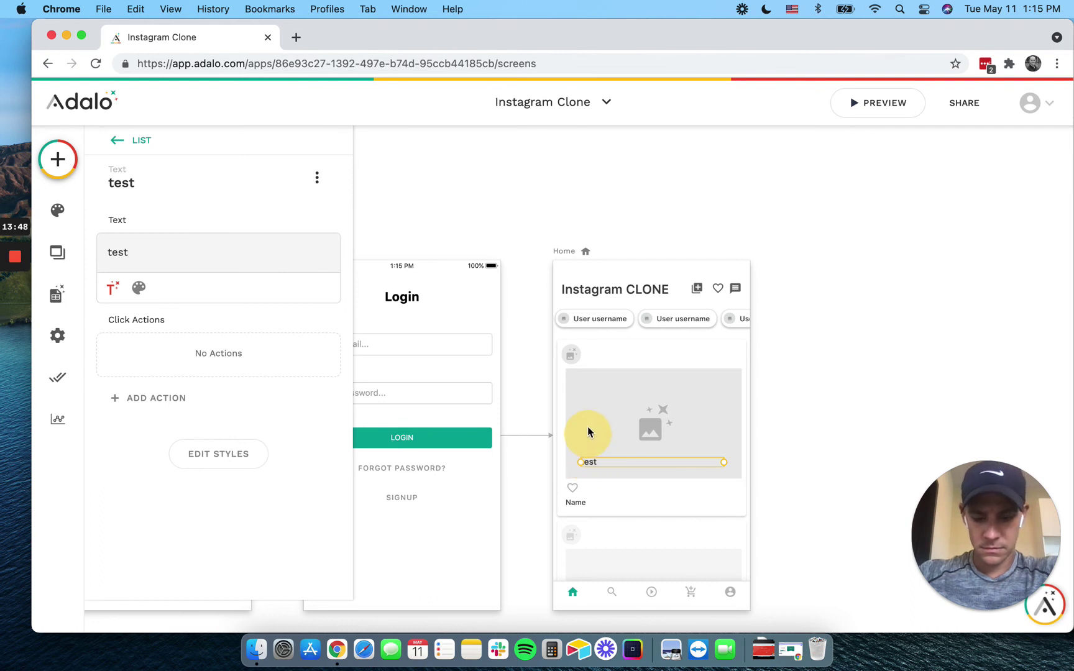
{"action": "left_click_drag", "start_coordinate": [587, 423], "coordinate": [580, 372]}
{"action": "left_click", "coordinate": [582, 375]}
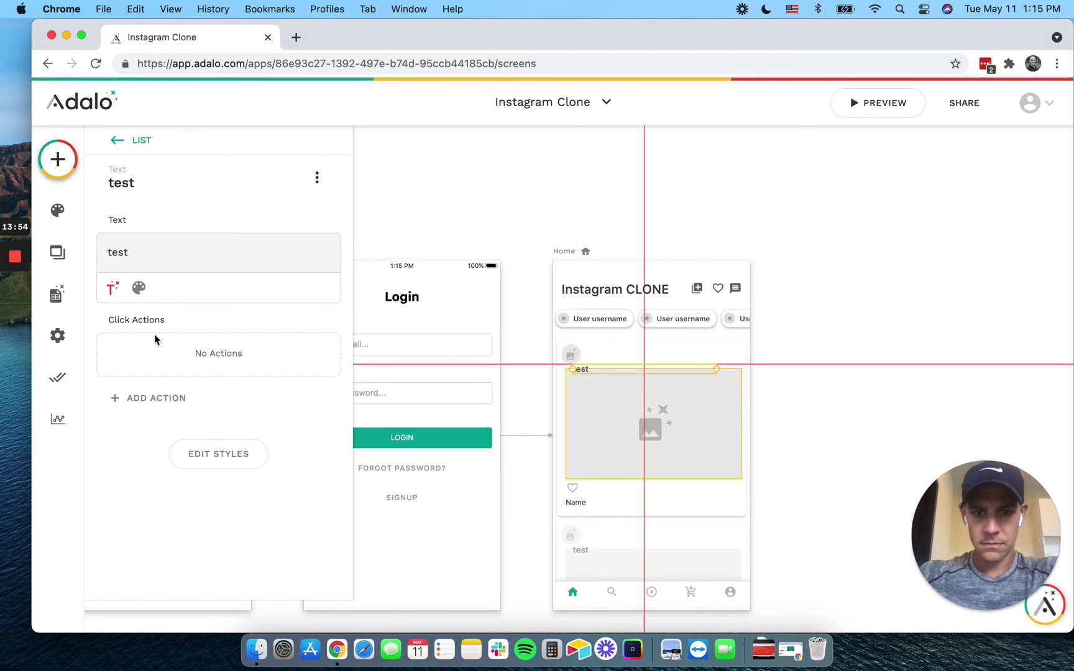
Delete "test" from the label, recheck its Magic Text sources and deselect it.
{"action": "double_click", "coordinate": [119, 253]}
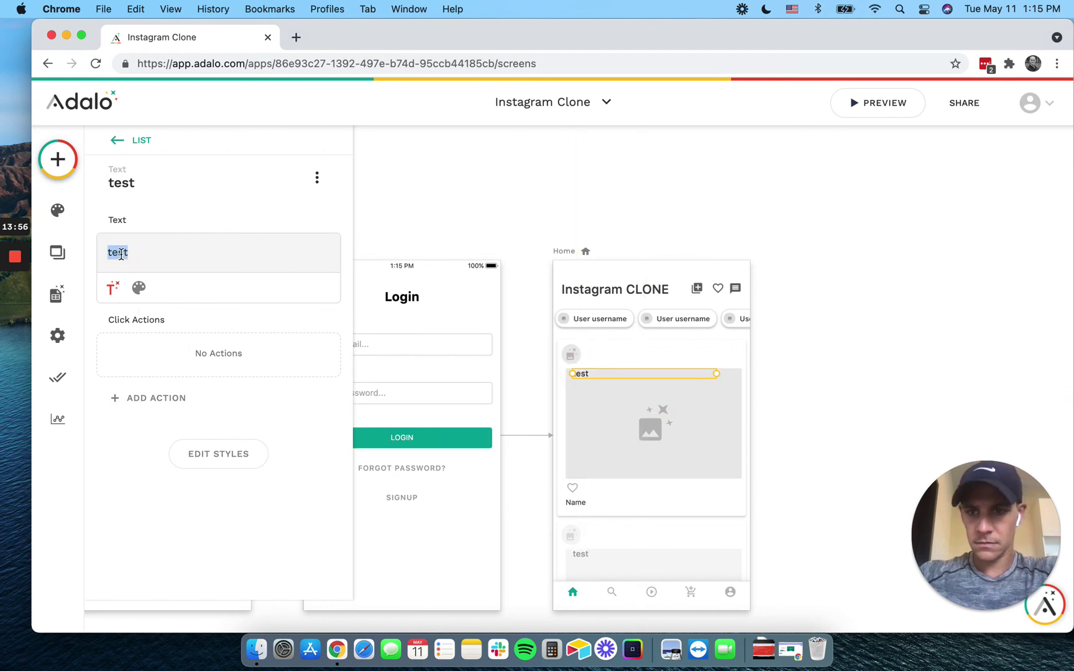
{"action": "key", "text": "BackSpace"}
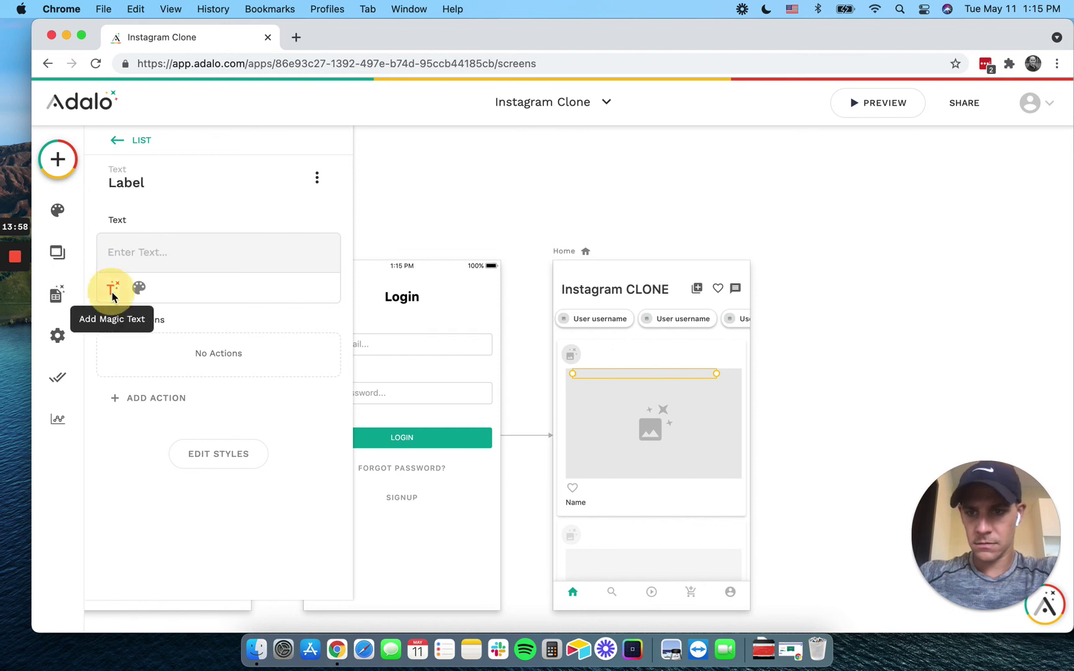
{"action": "left_click", "coordinate": [113, 295]}
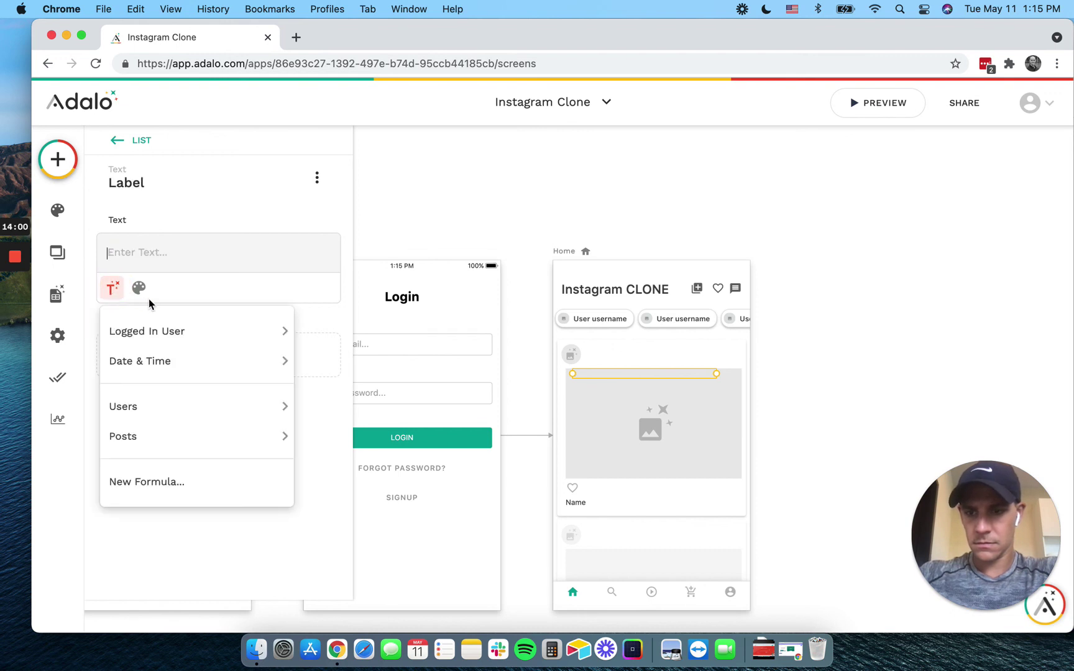
{"action": "left_click", "coordinate": [573, 373]}
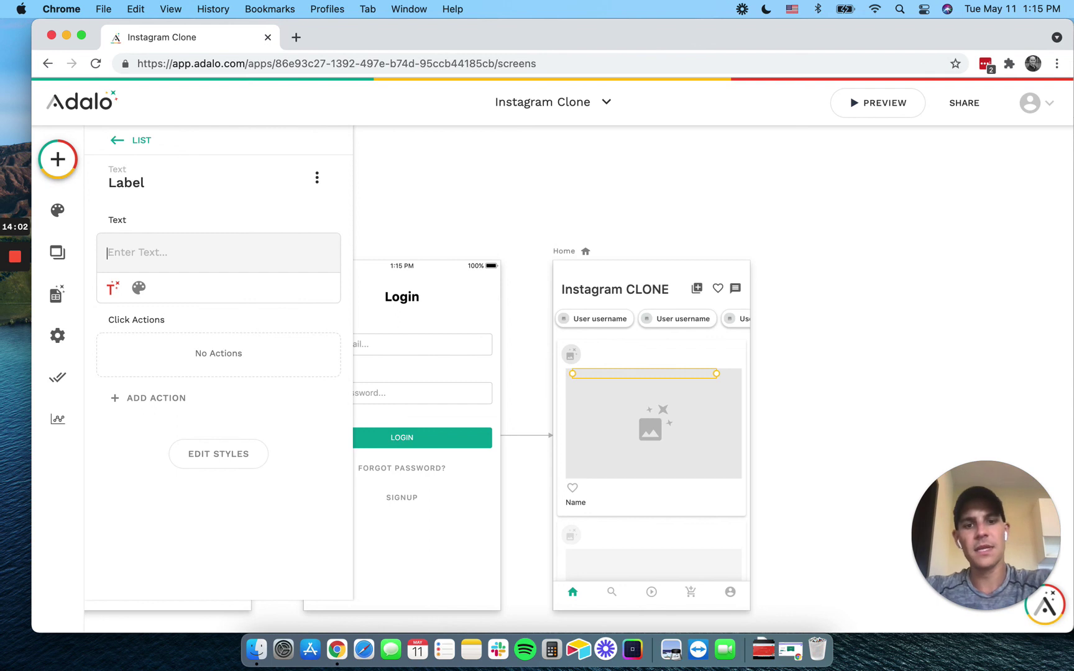
{"action": "left_click", "coordinate": [871, 291]}
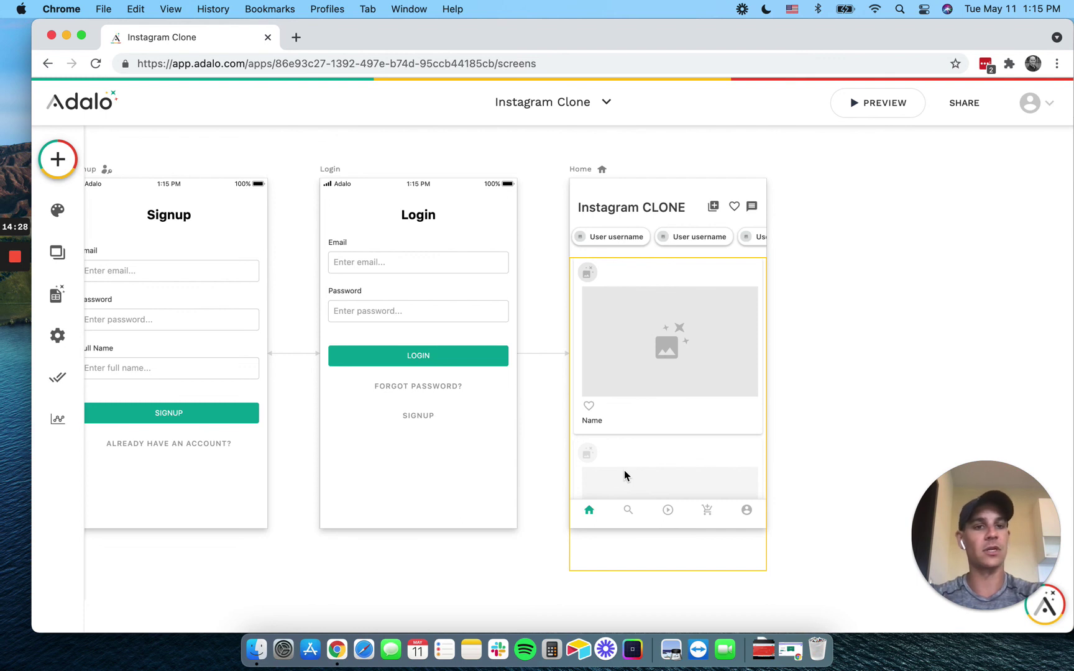
Review the Login form's settings, its link to Home, and the user chips and posts list on Home.
{"action": "scroll", "coordinate": [624, 470], "scroll_direction": "left", "scroll_amount": 3}
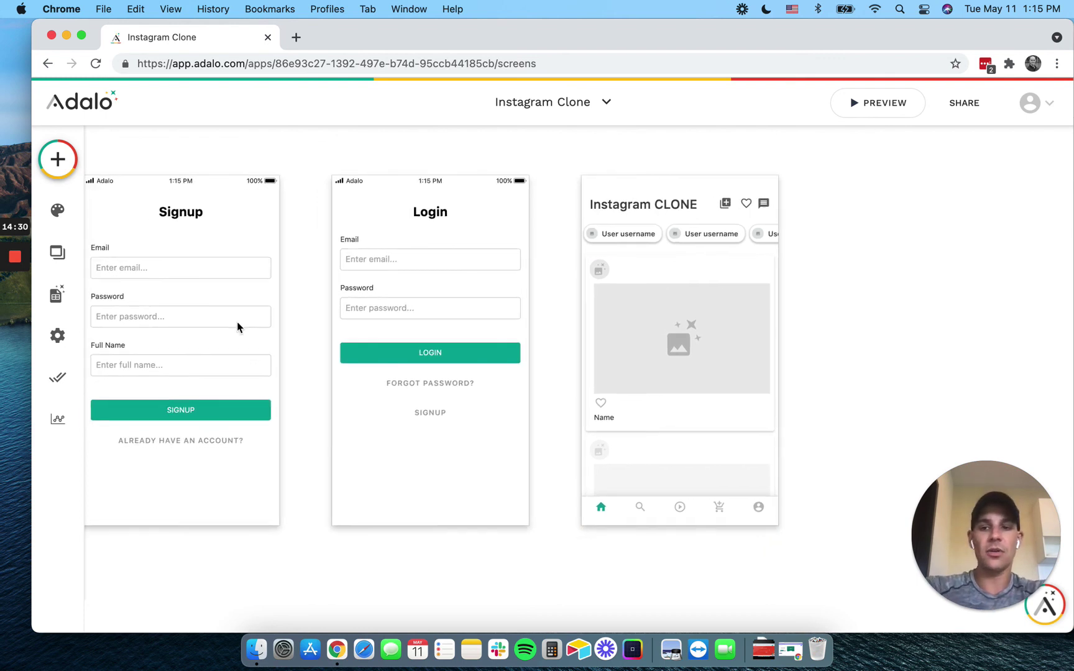
{"action": "left_click", "coordinate": [481, 294]}
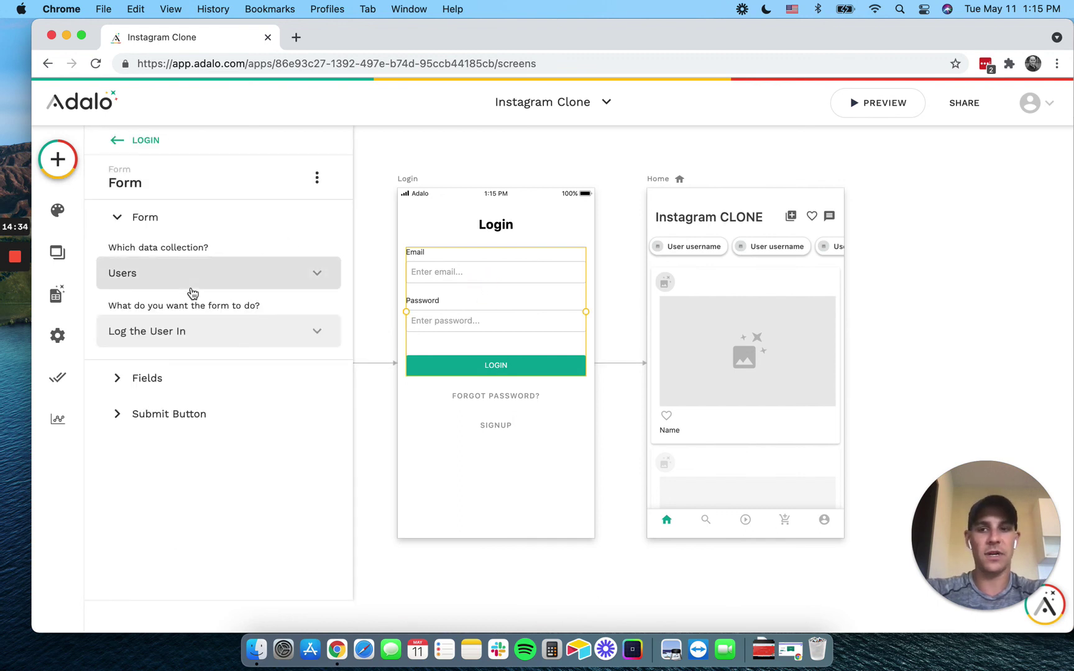
{"action": "left_click", "coordinate": [379, 165]}
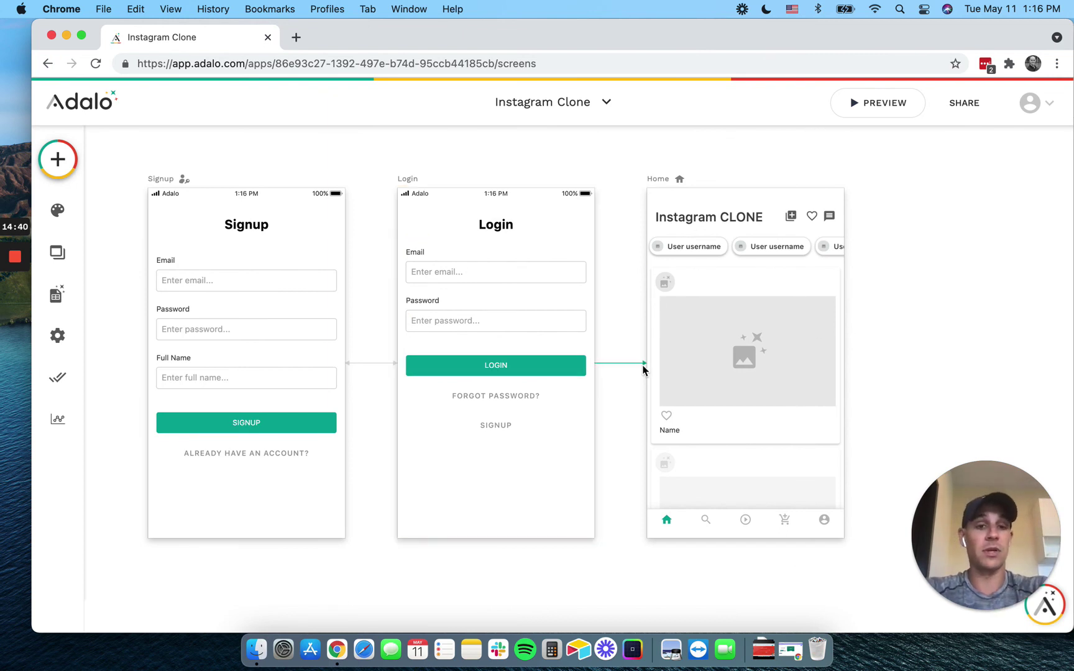
{"action": "left_click", "coordinate": [706, 242]}
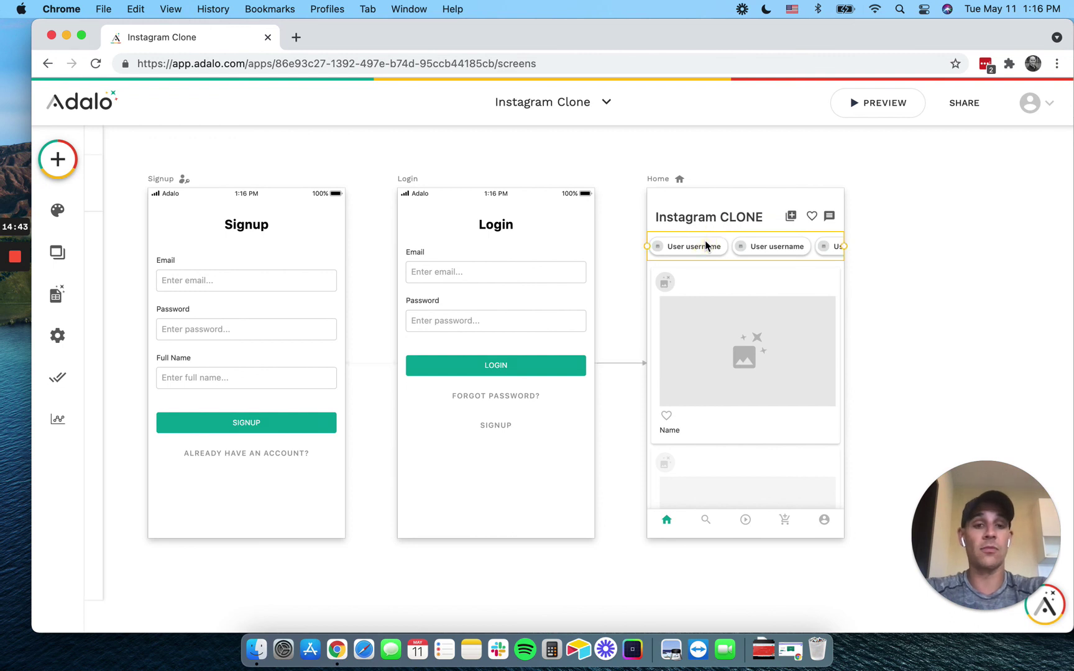
{"action": "left_click", "coordinate": [759, 399]}
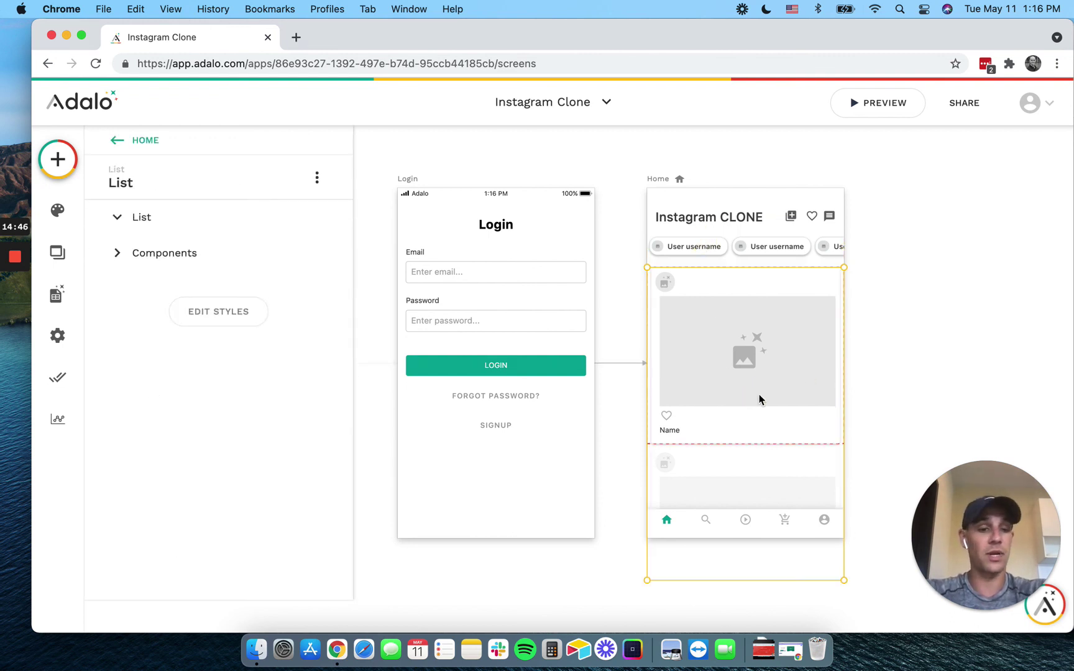
{"action": "left_click", "coordinate": [372, 249]}
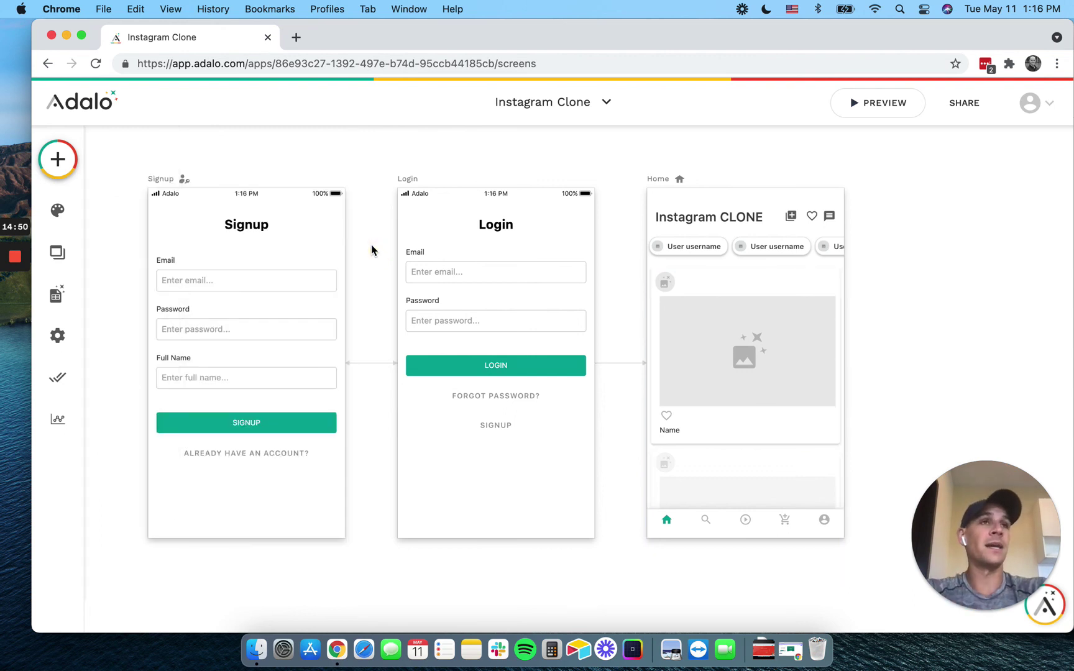